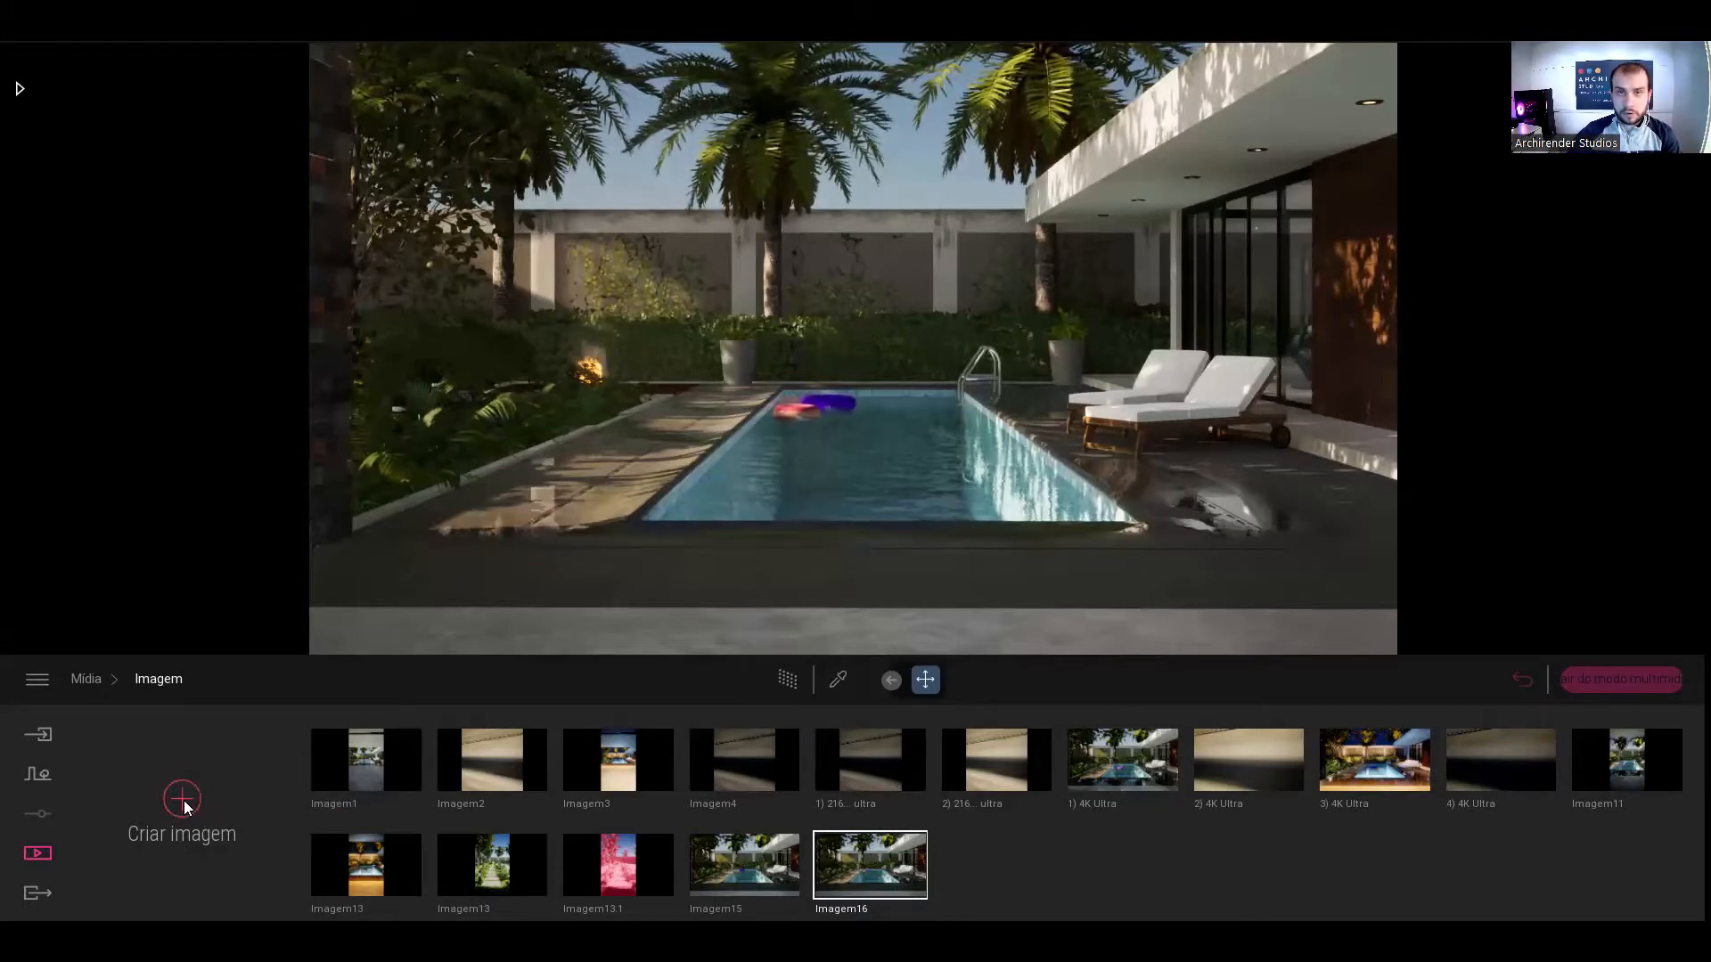
- Open the depth-of-field settings of the camera for the saved image Imagem16
{"action": "left_click", "coordinate": [39, 854]}
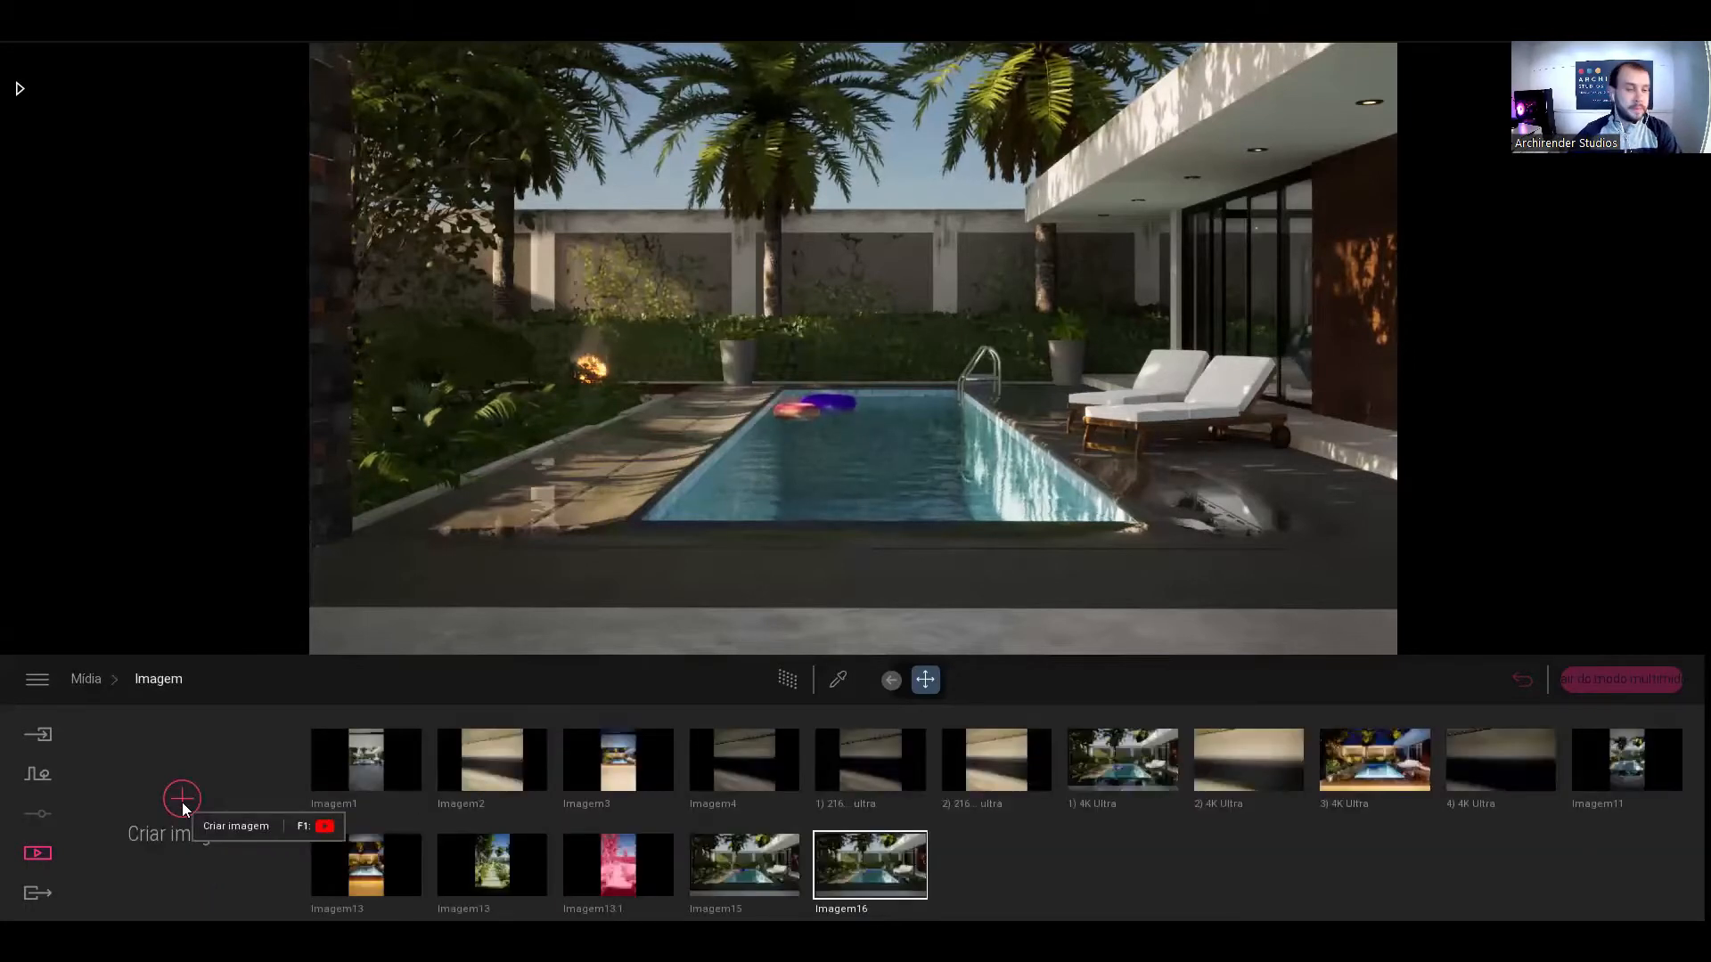
{"action": "mouse_move", "coordinate": [894, 881]}
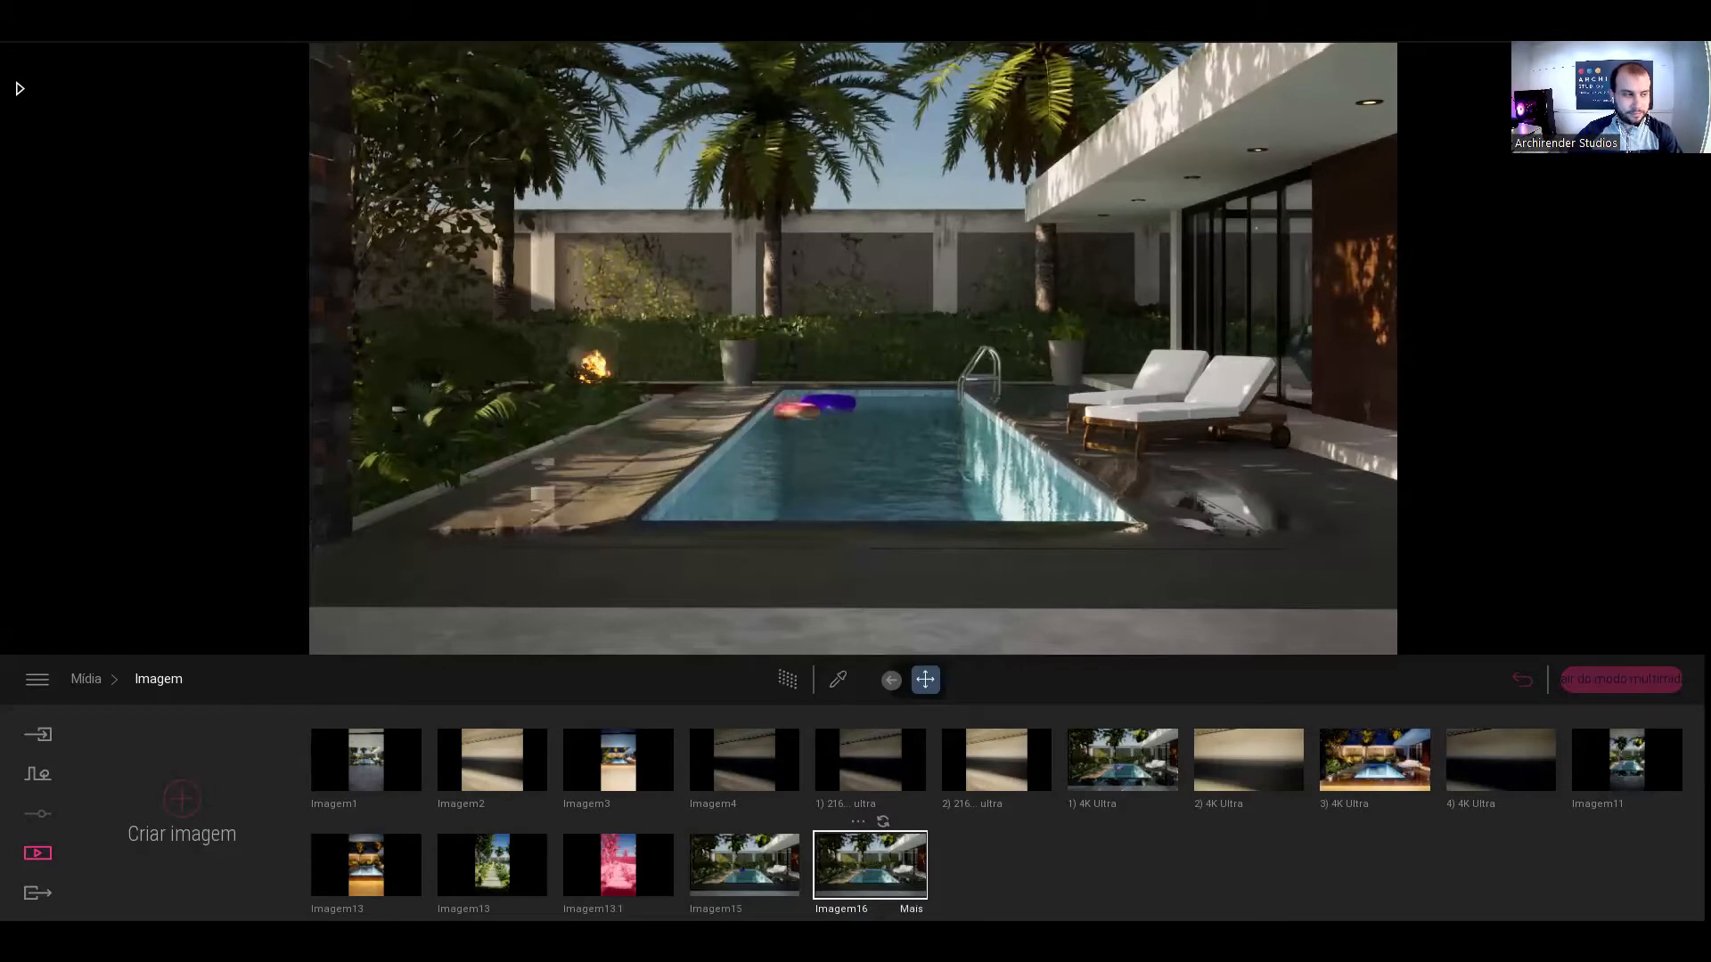
{"action": "left_click", "coordinate": [894, 881]}
{"action": "left_click", "coordinate": [1200, 806]}
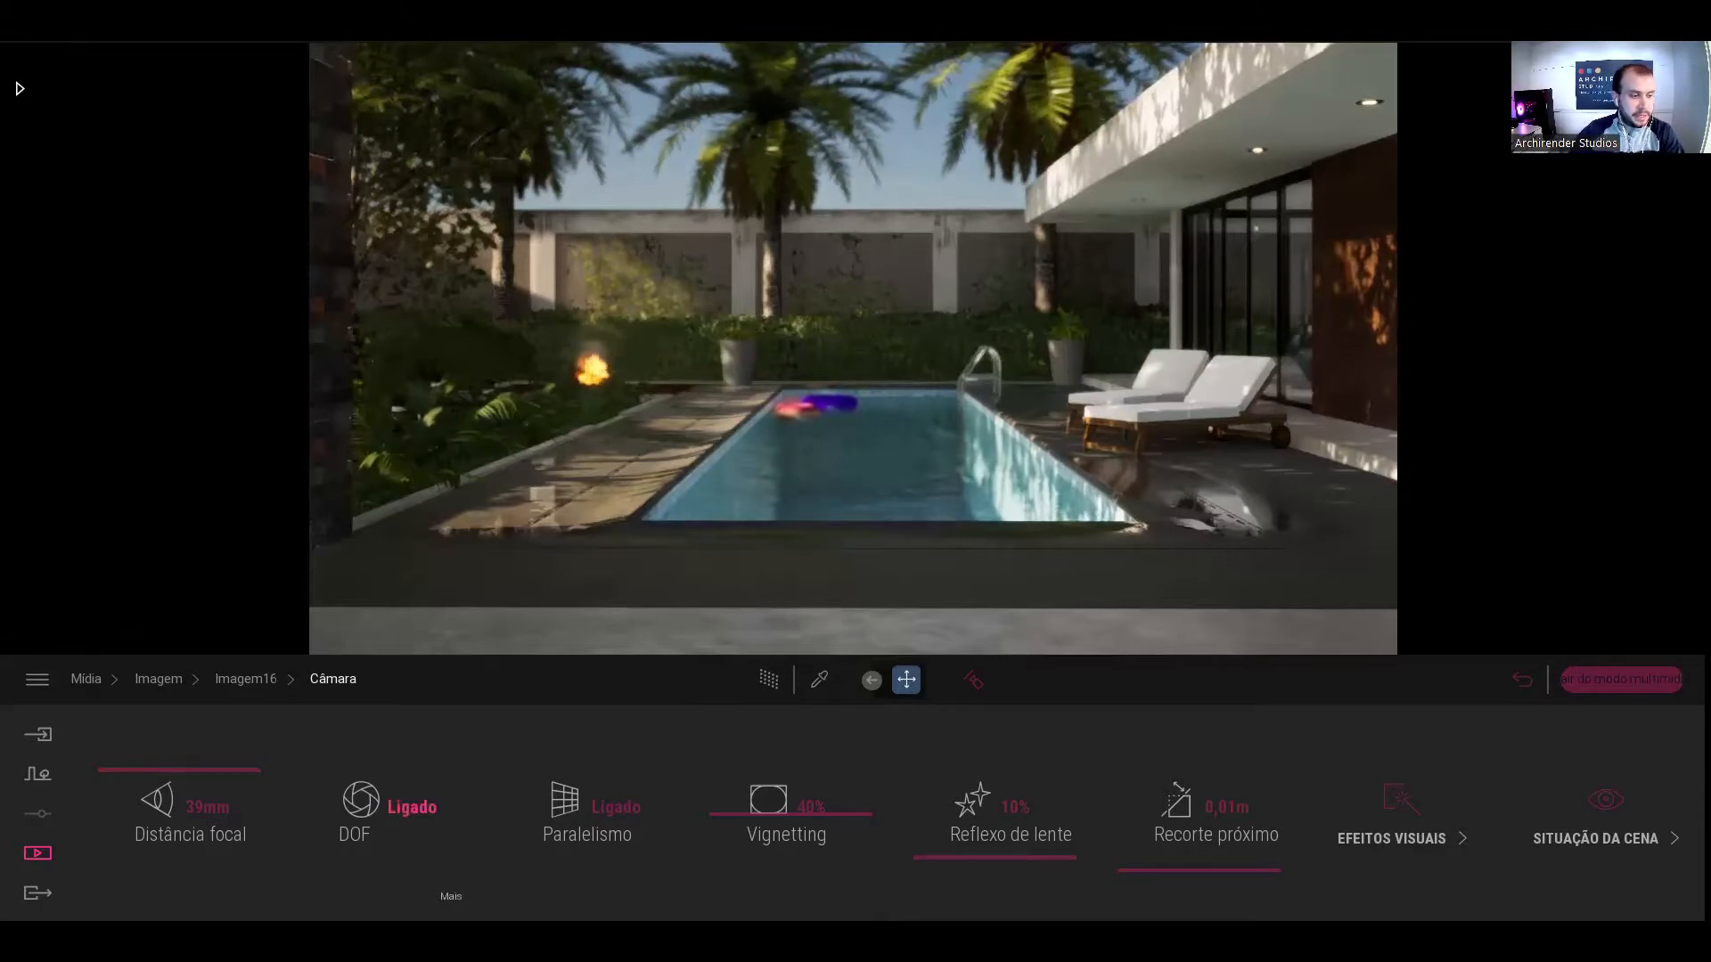
{"action": "left_click", "coordinate": [392, 809]}
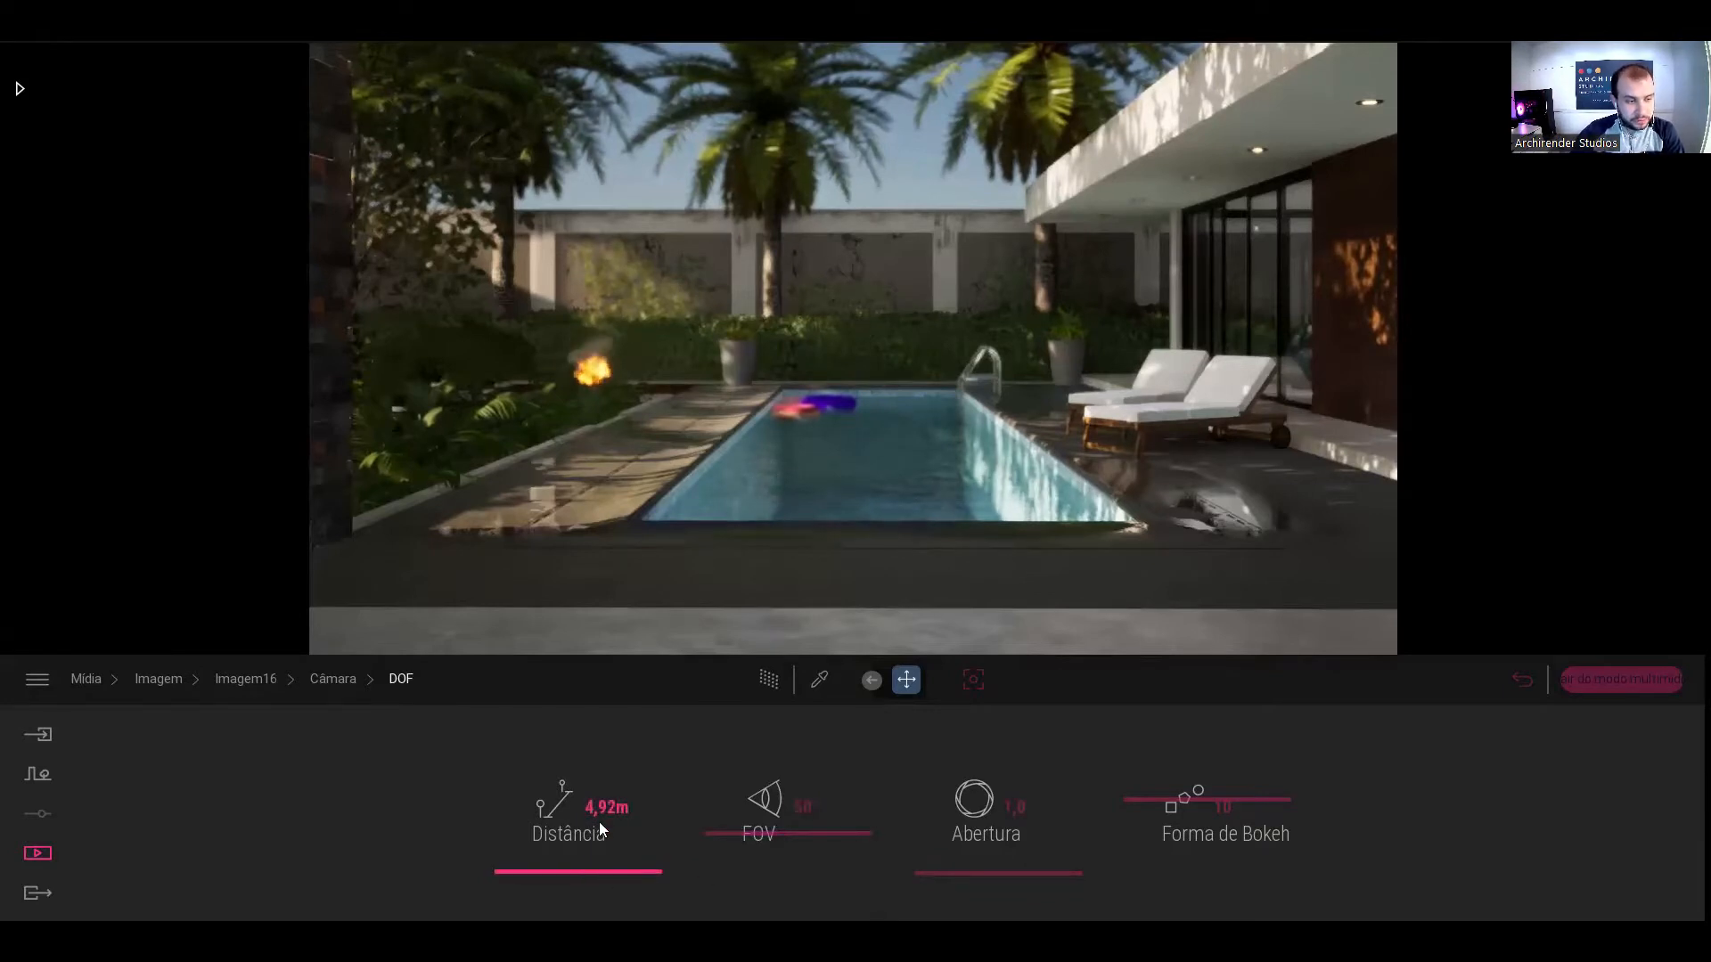
- Try a DOF distance of 0.10 m and switch the depth-of-field effect off and on to compare the view
{"action": "left_click_drag", "start_coordinate": [582, 877], "coordinate": [596, 900]}
{"action": "left_click", "coordinate": [1152, 799]}
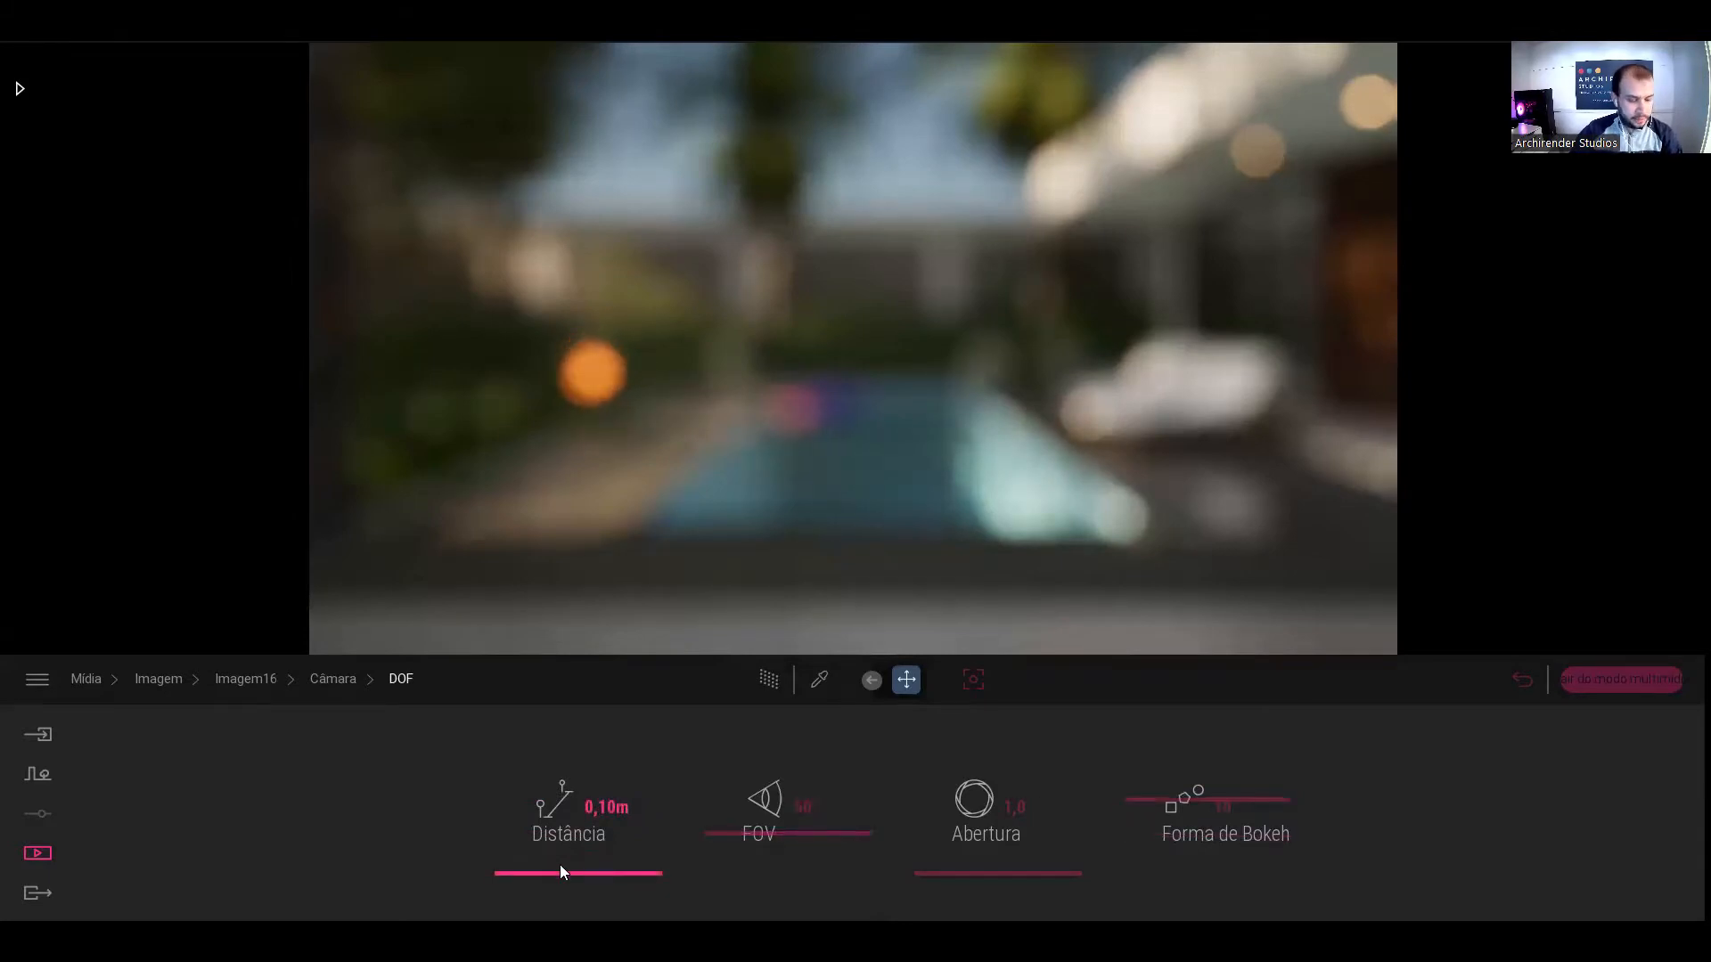
{"action": "left_click", "coordinate": [333, 679]}
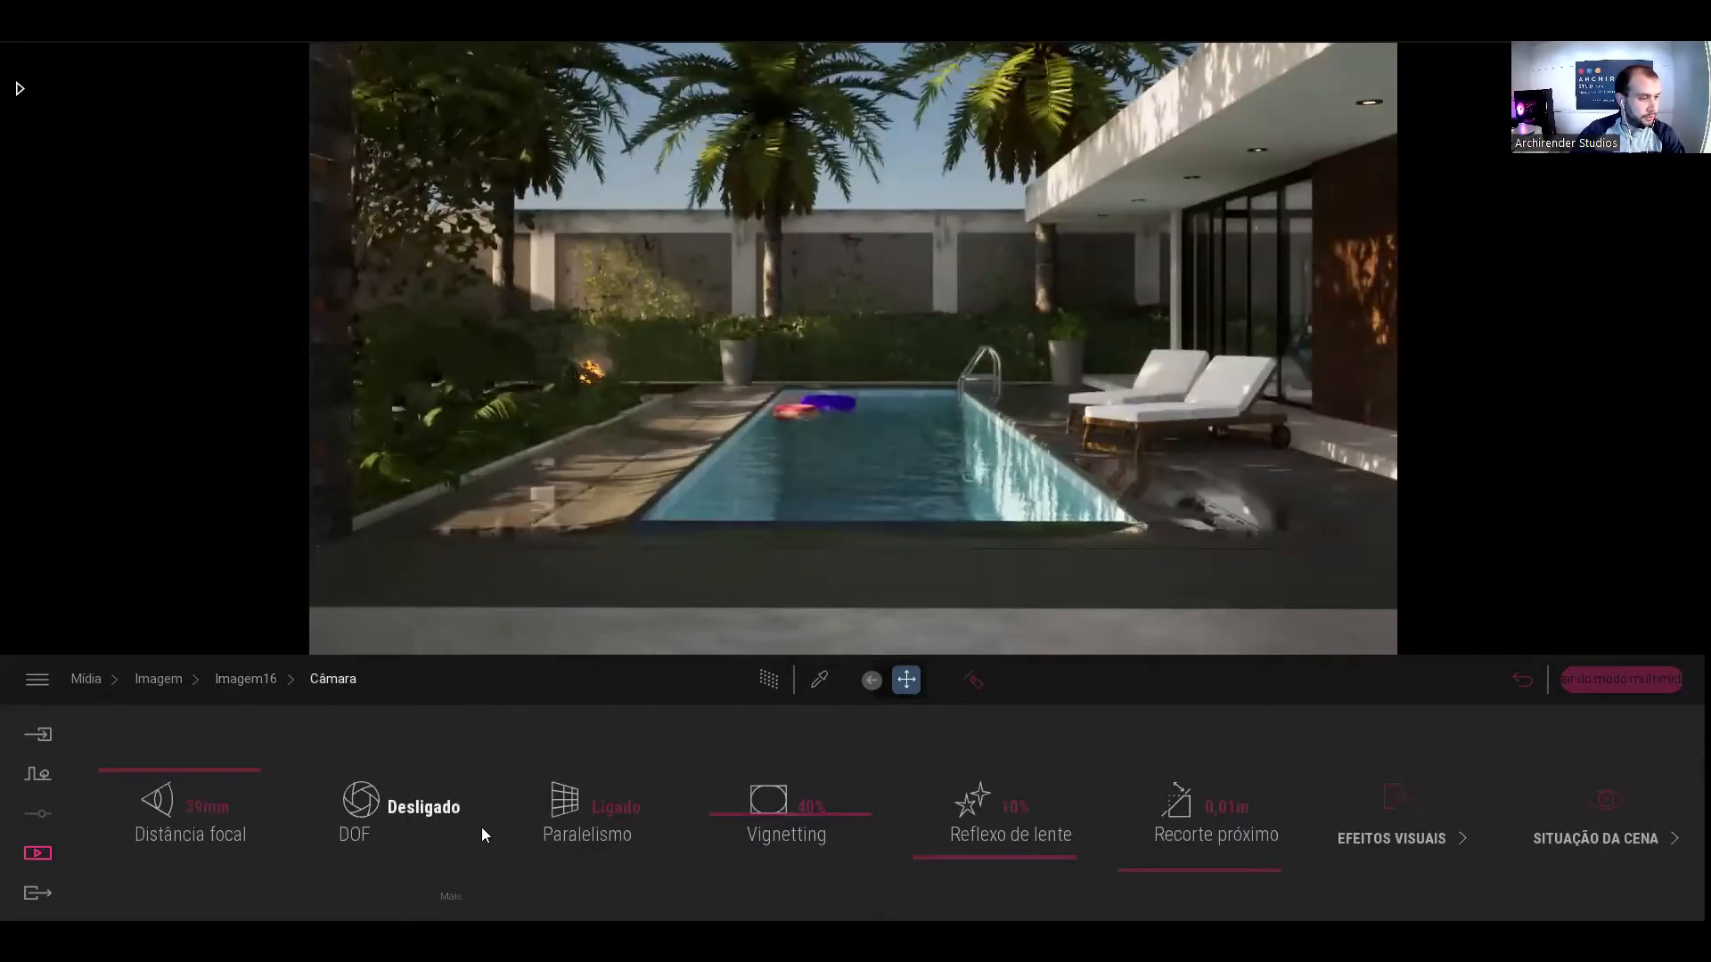
{"action": "left_click", "coordinate": [405, 807]}
{"action": "left_click", "coordinate": [452, 897]}
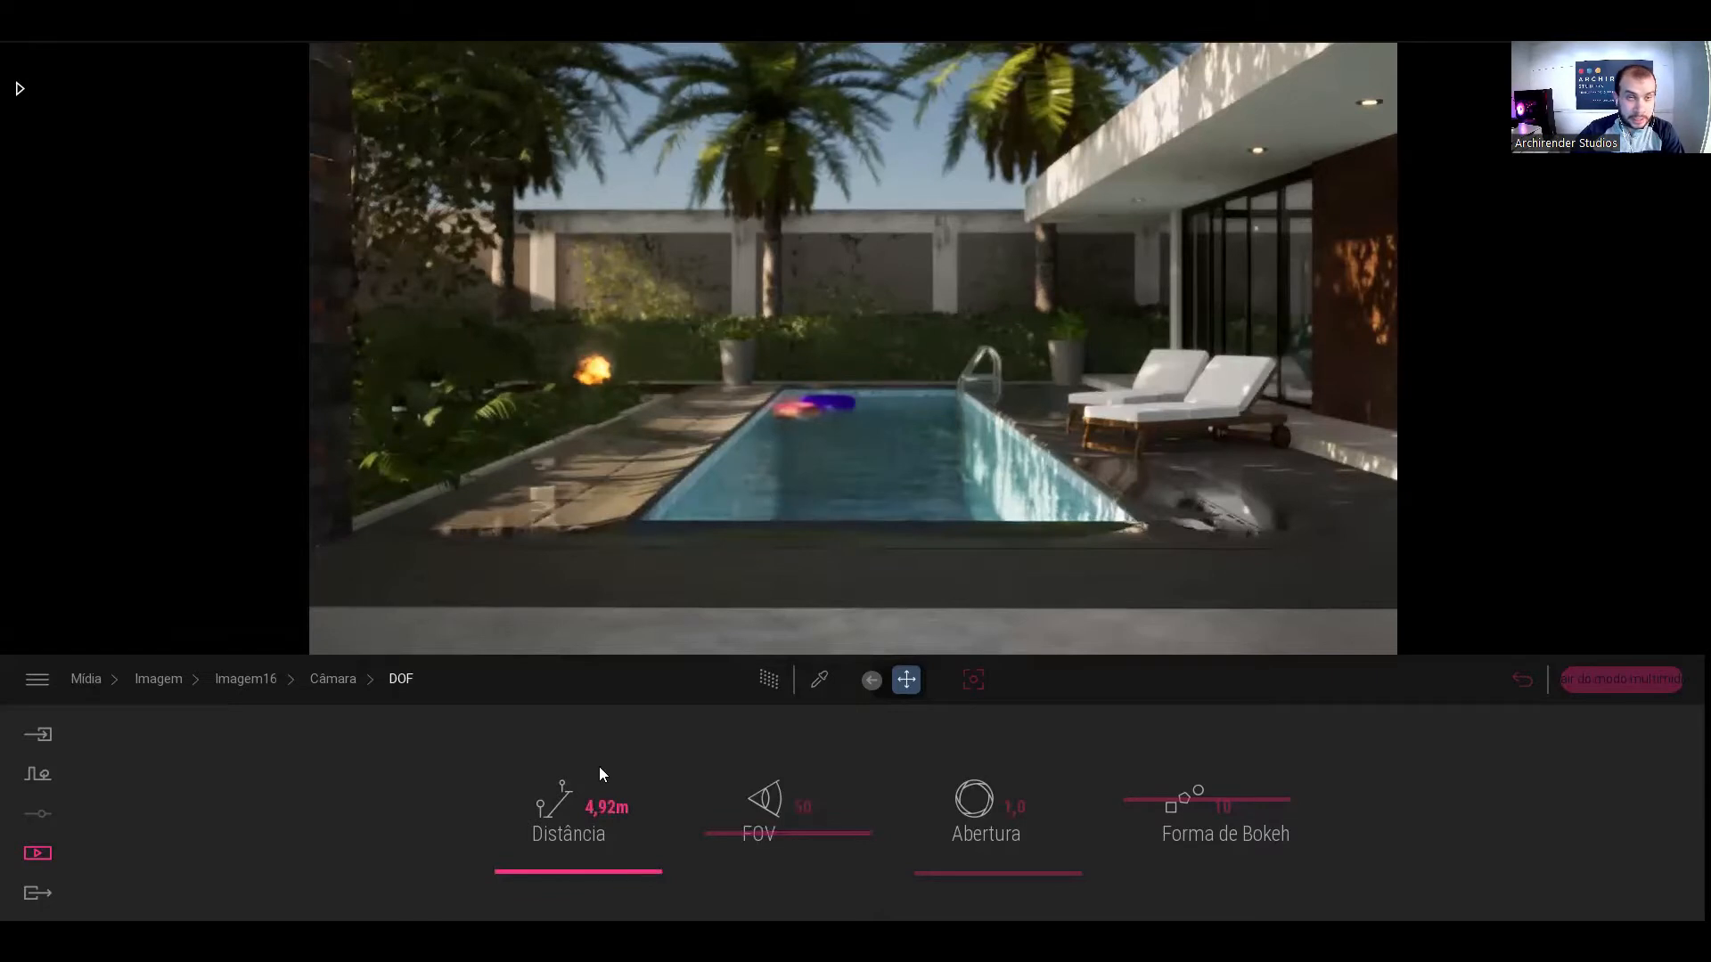
- Pick the grey planter at the far end of the pool as the focus point and set the FOV to 35°
{"action": "left_click", "coordinate": [979, 680]}
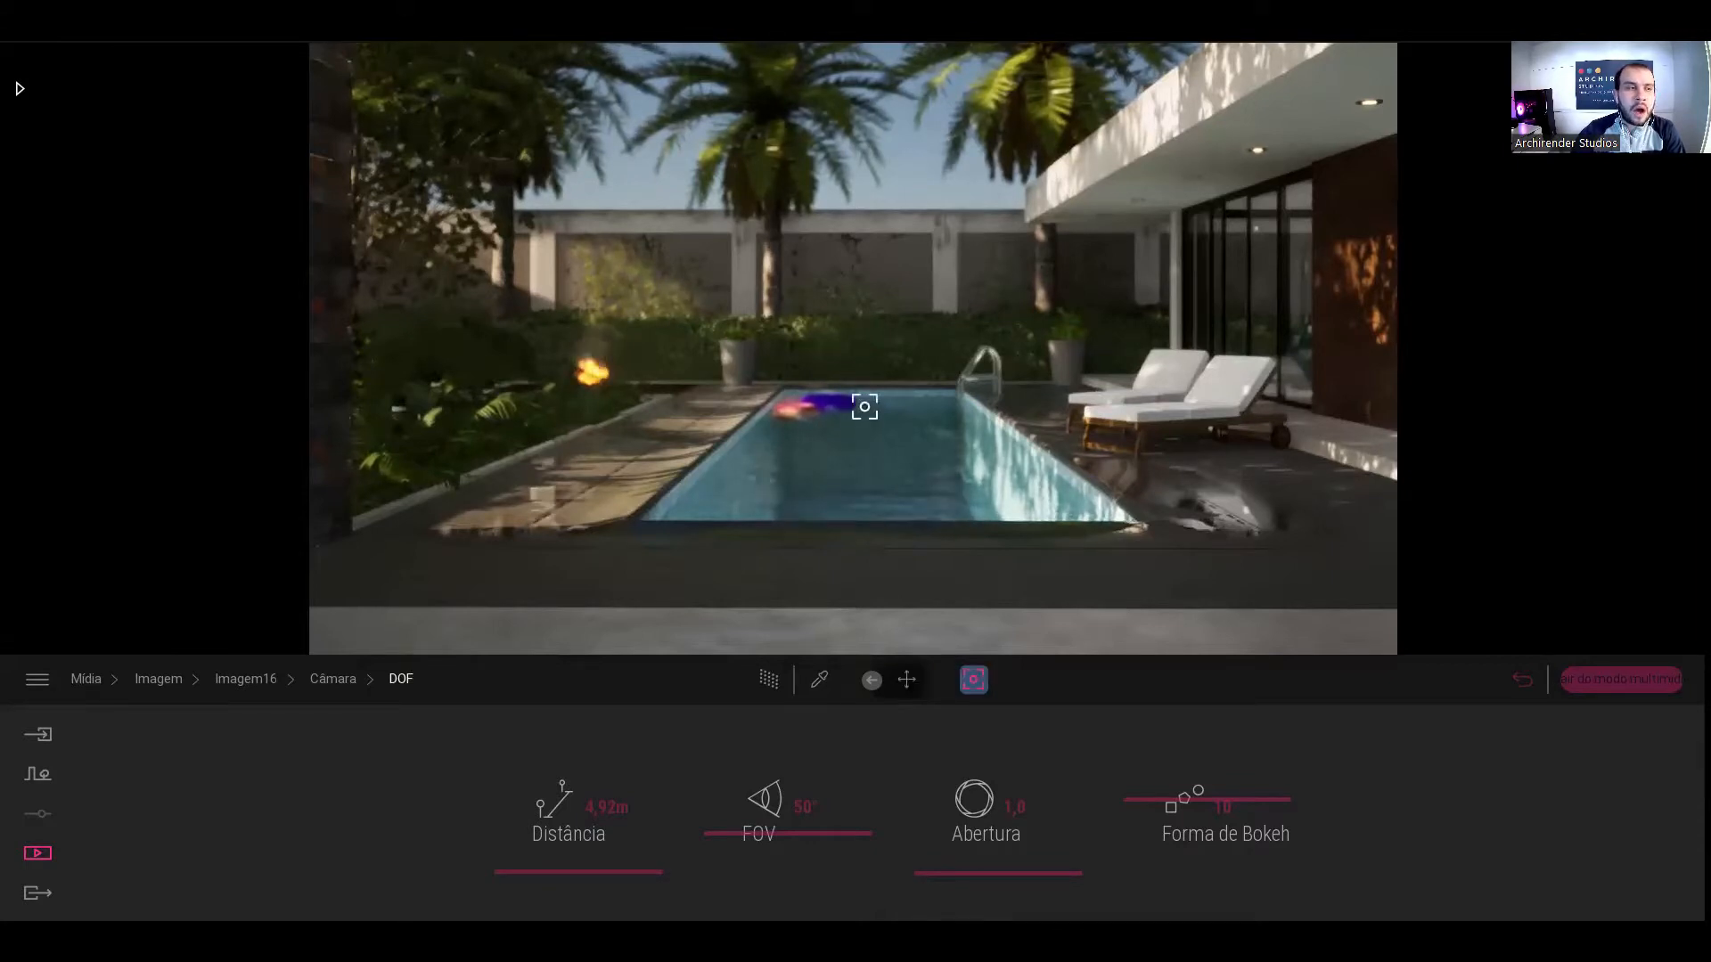
{"action": "left_click", "coordinate": [735, 352]}
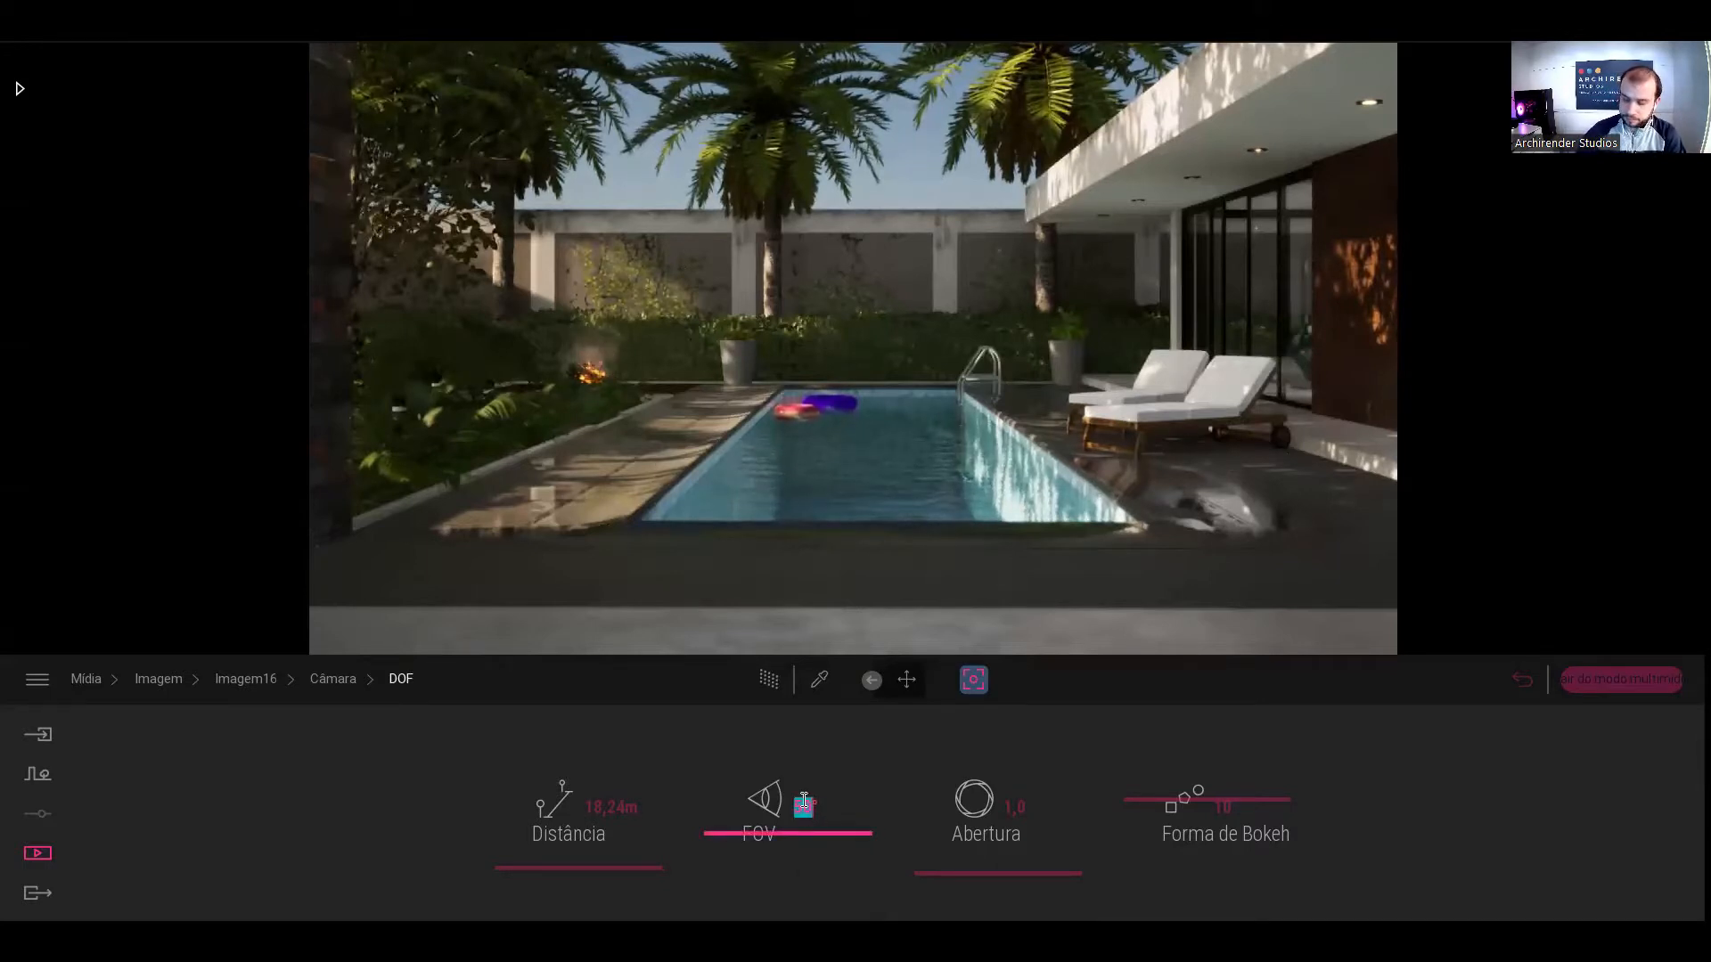
{"action": "key", "text": "Return"}
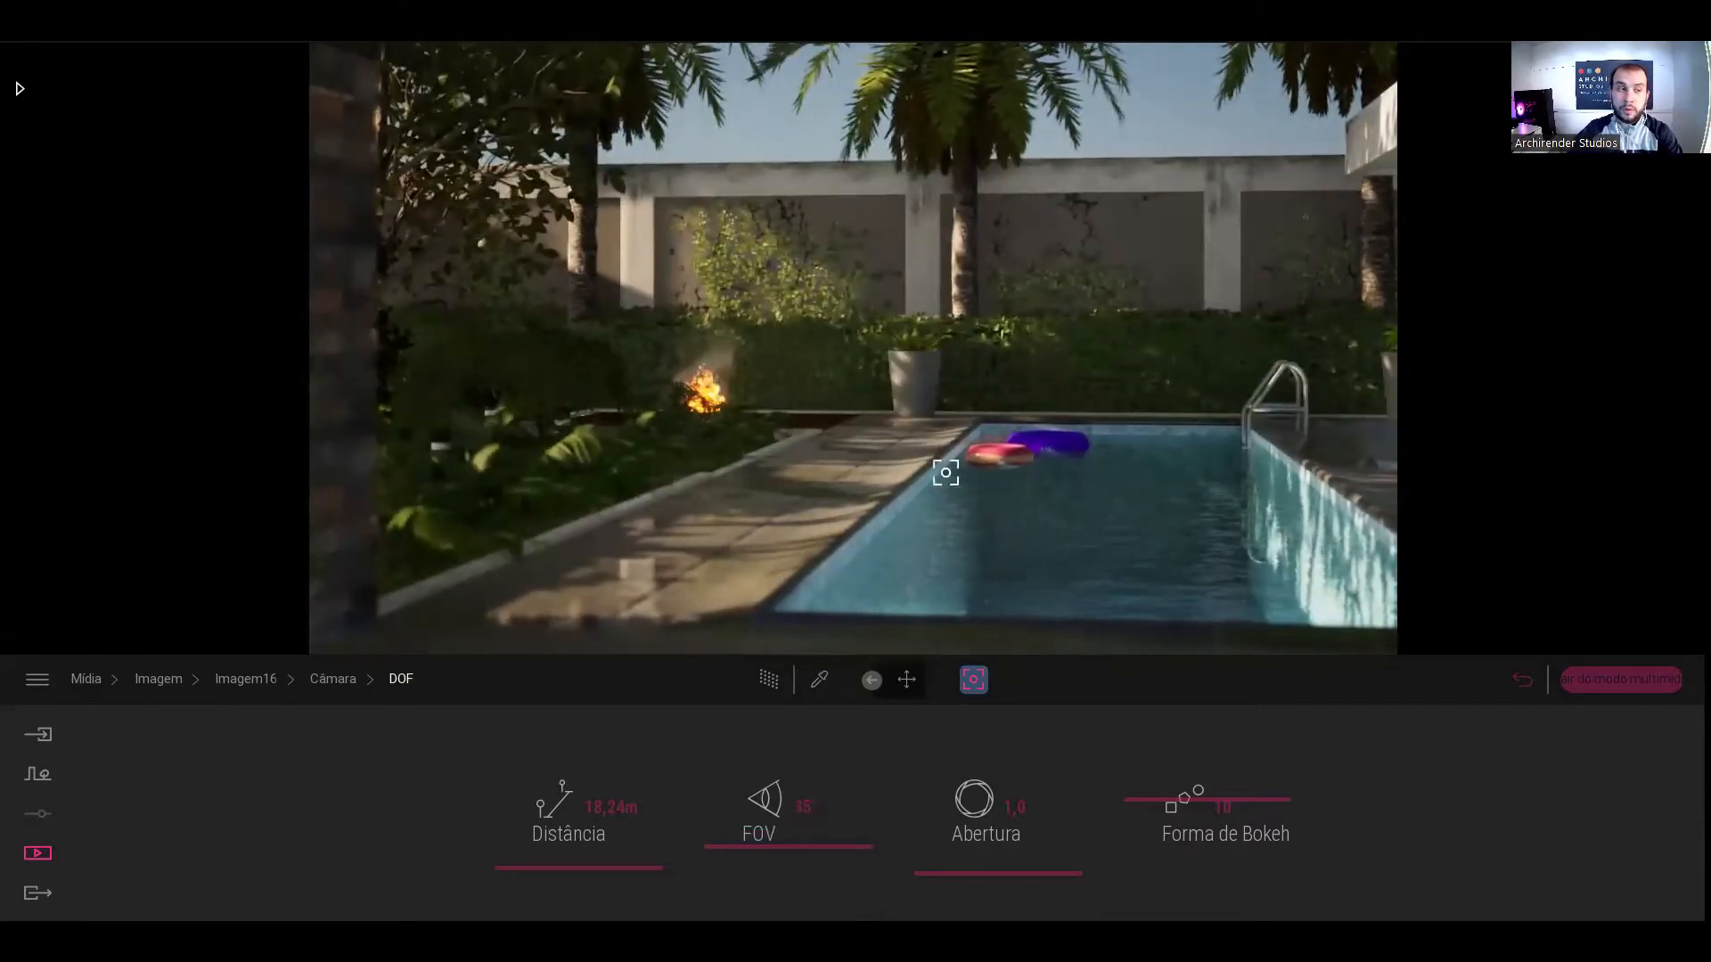
{"action": "left_click", "coordinate": [915, 375]}
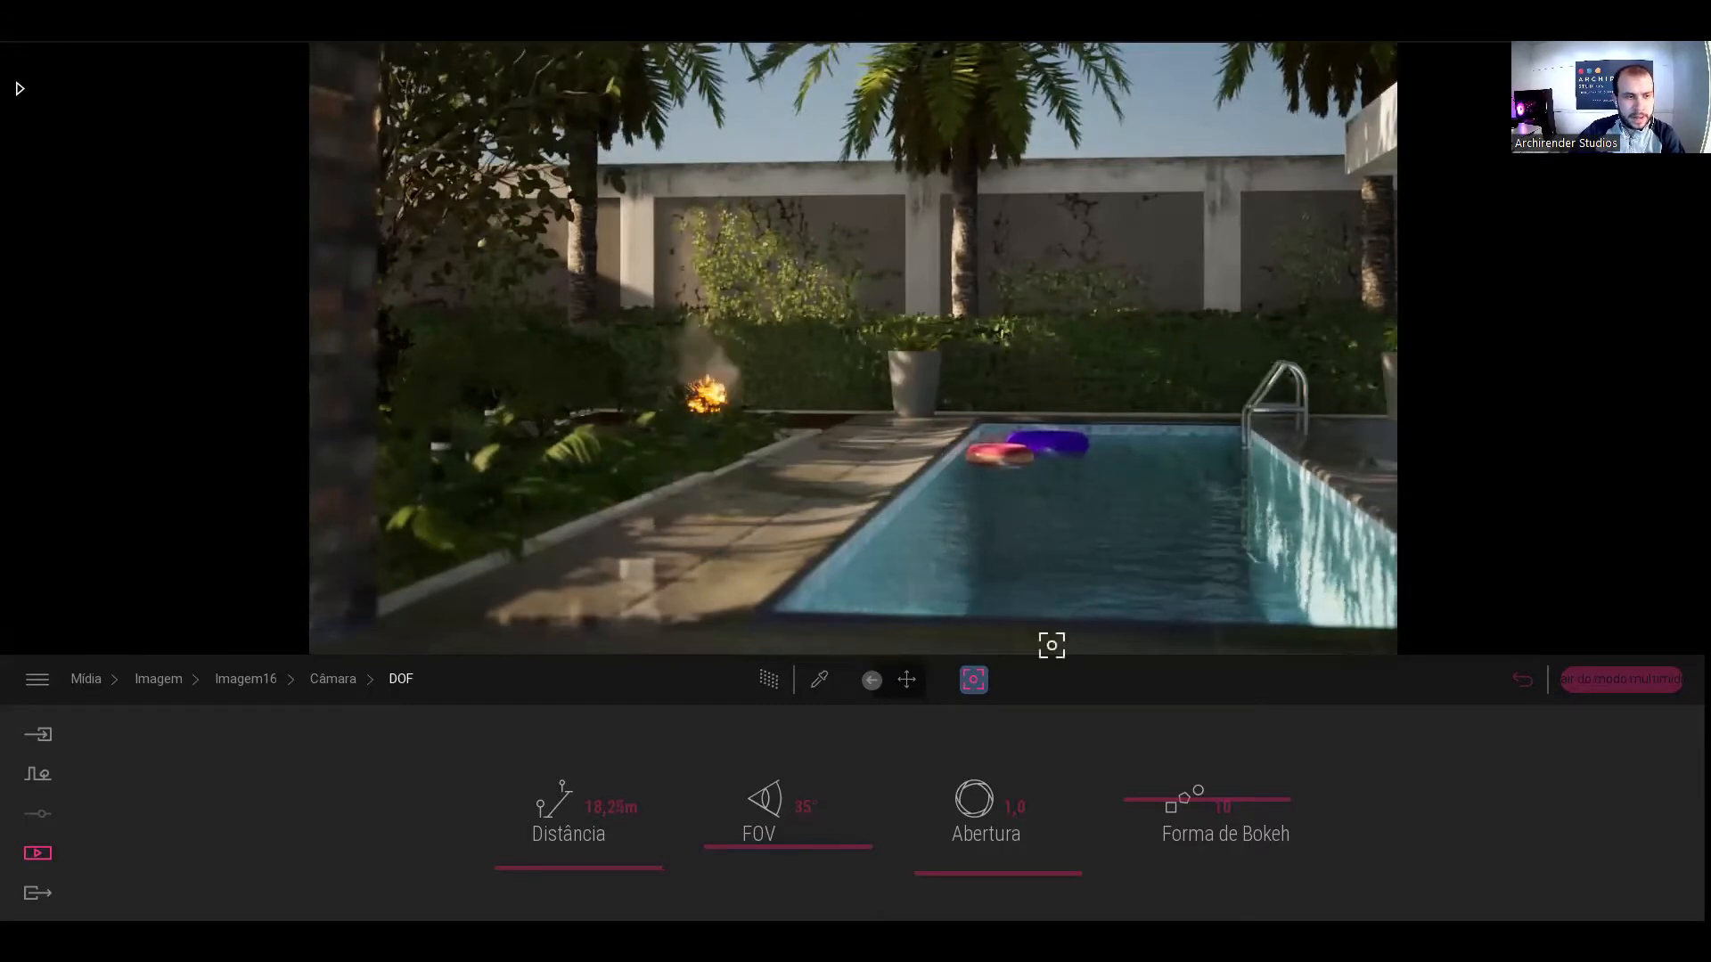
- Narrow the FOV to 17° and focus the camera on the donut float in the pool
{"action": "left_click_drag", "start_coordinate": [793, 847], "coordinate": [793, 863]}
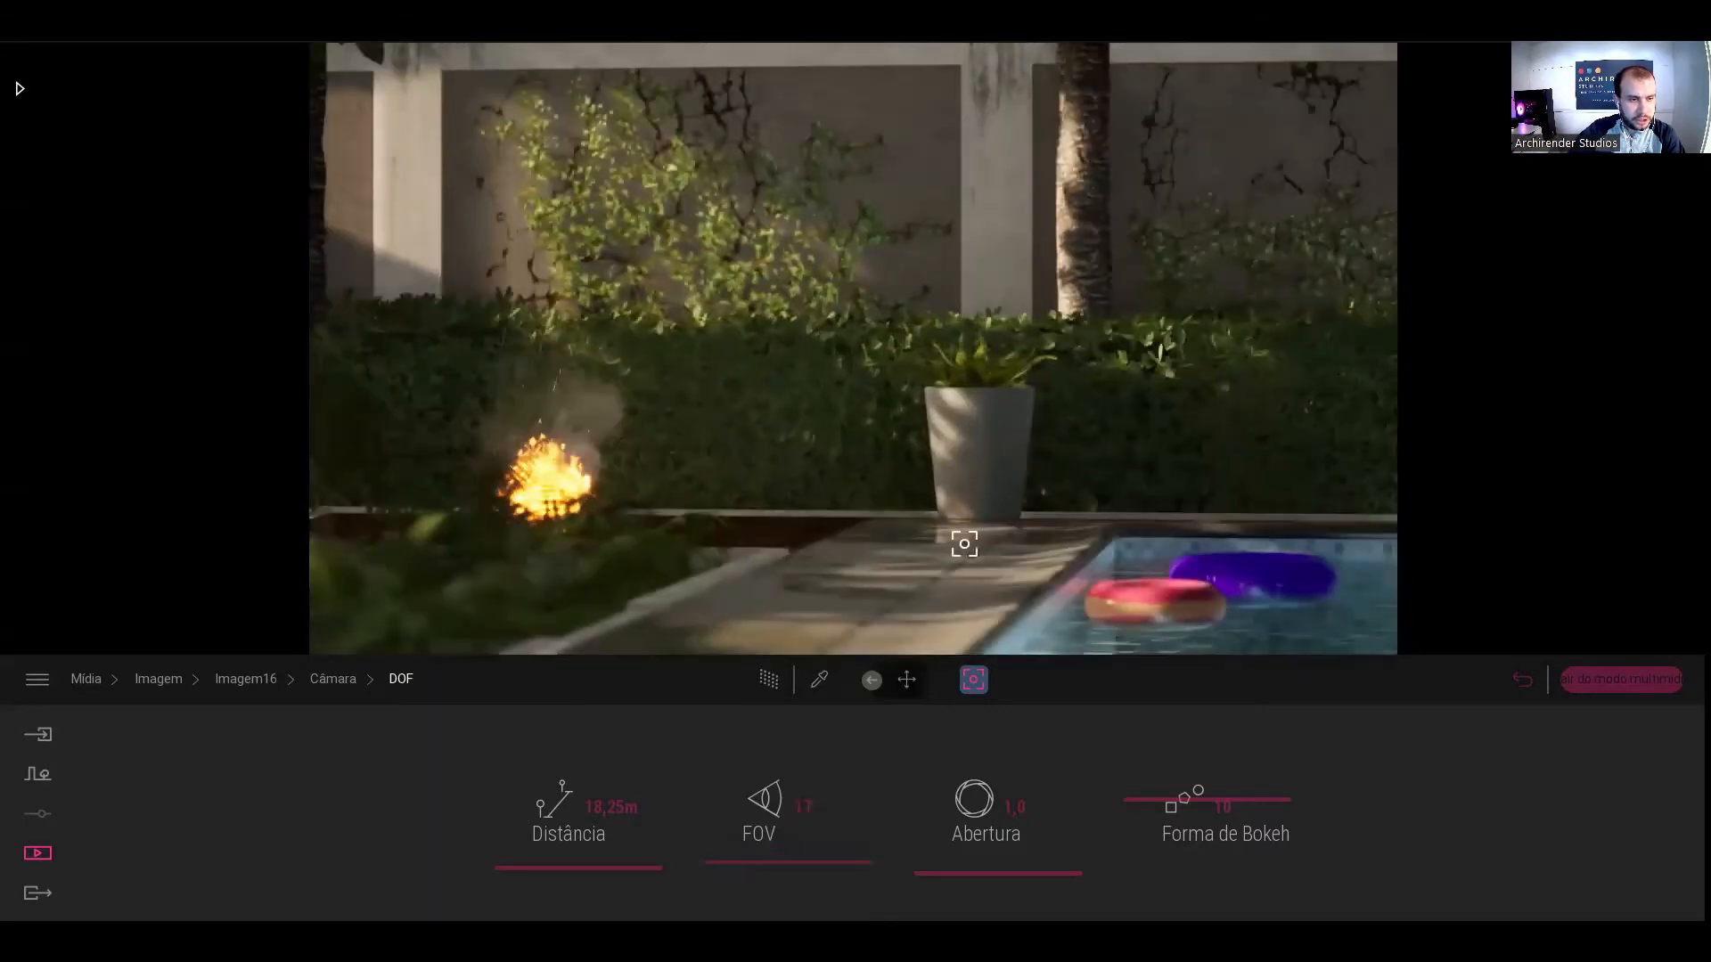
{"action": "right_click_drag", "start_coordinate": [964, 543], "coordinate": [1010, 578]}
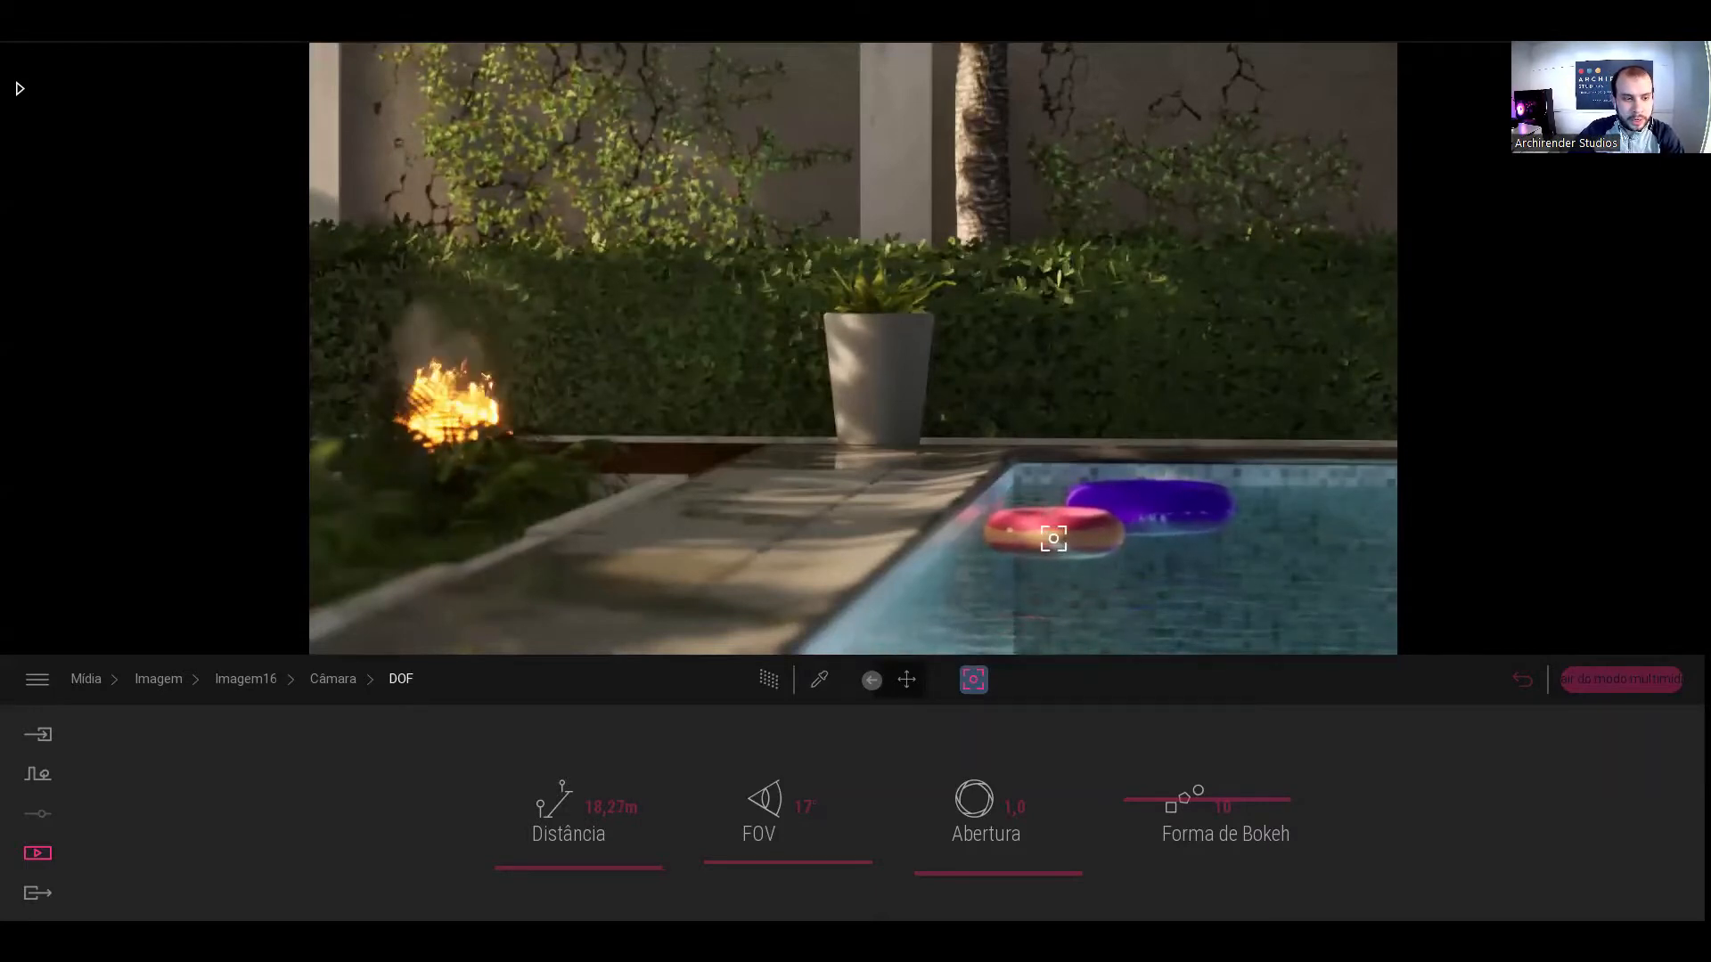
{"action": "left_click", "coordinate": [1054, 539]}
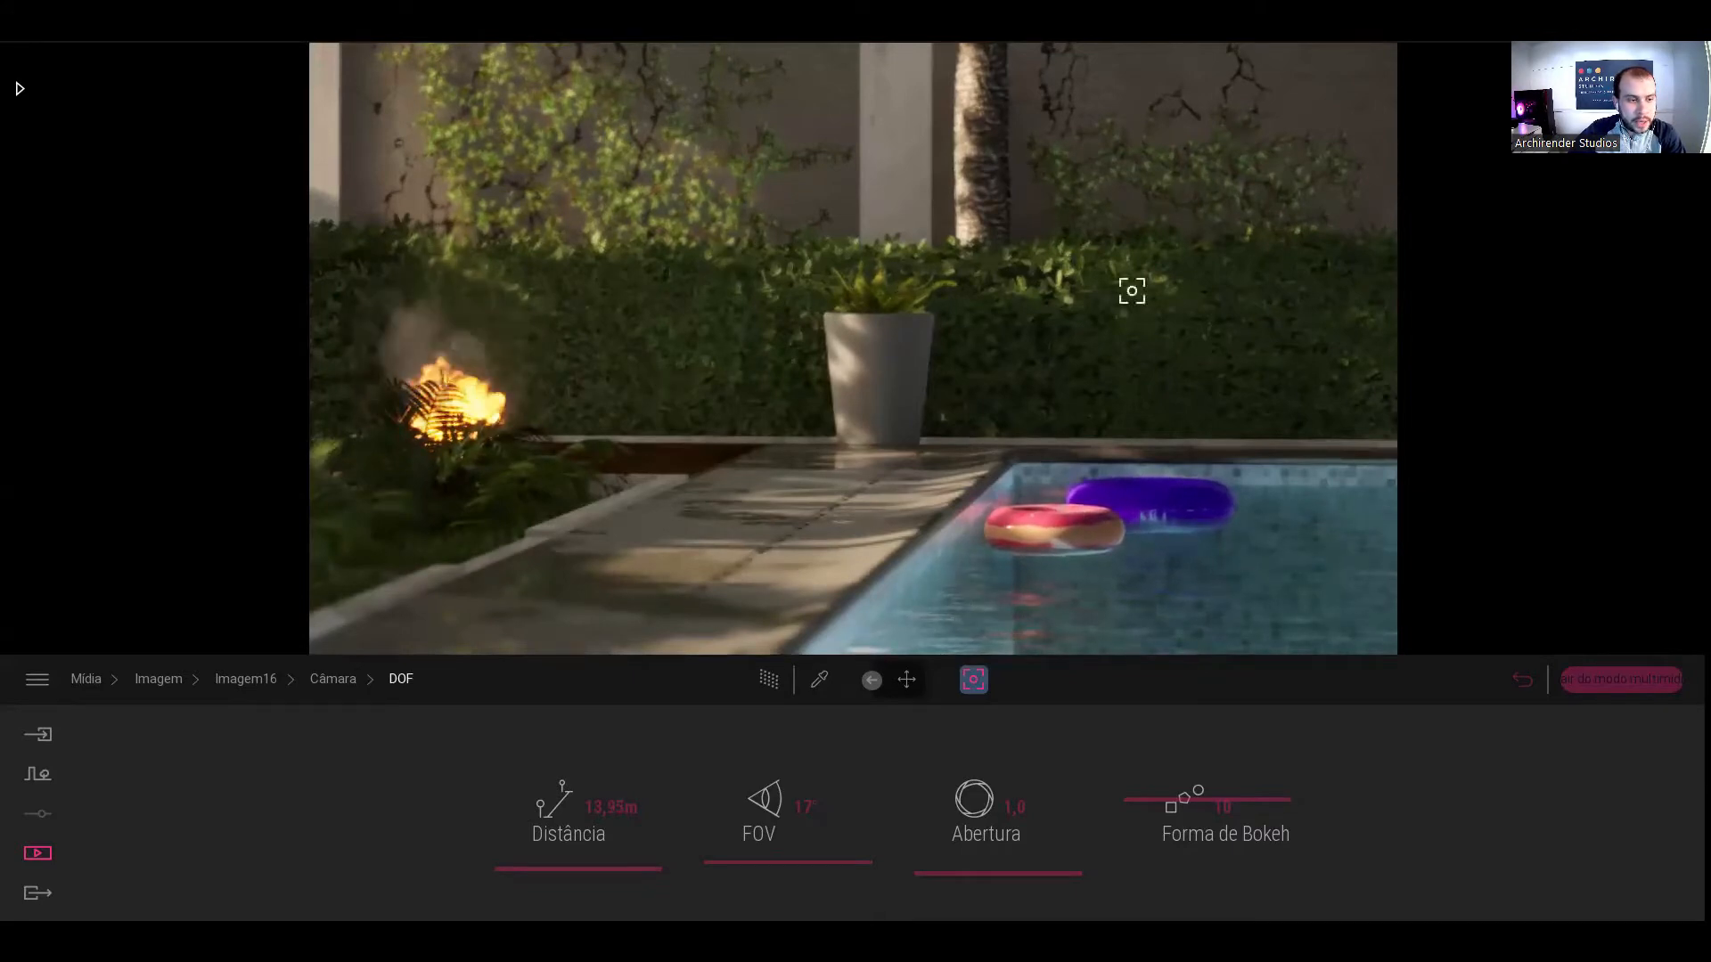
- Set the FOV to 10° and reframe the camera on the two pool floats
{"action": "left_click_drag", "start_coordinate": [791, 863], "coordinate": [795, 873]}
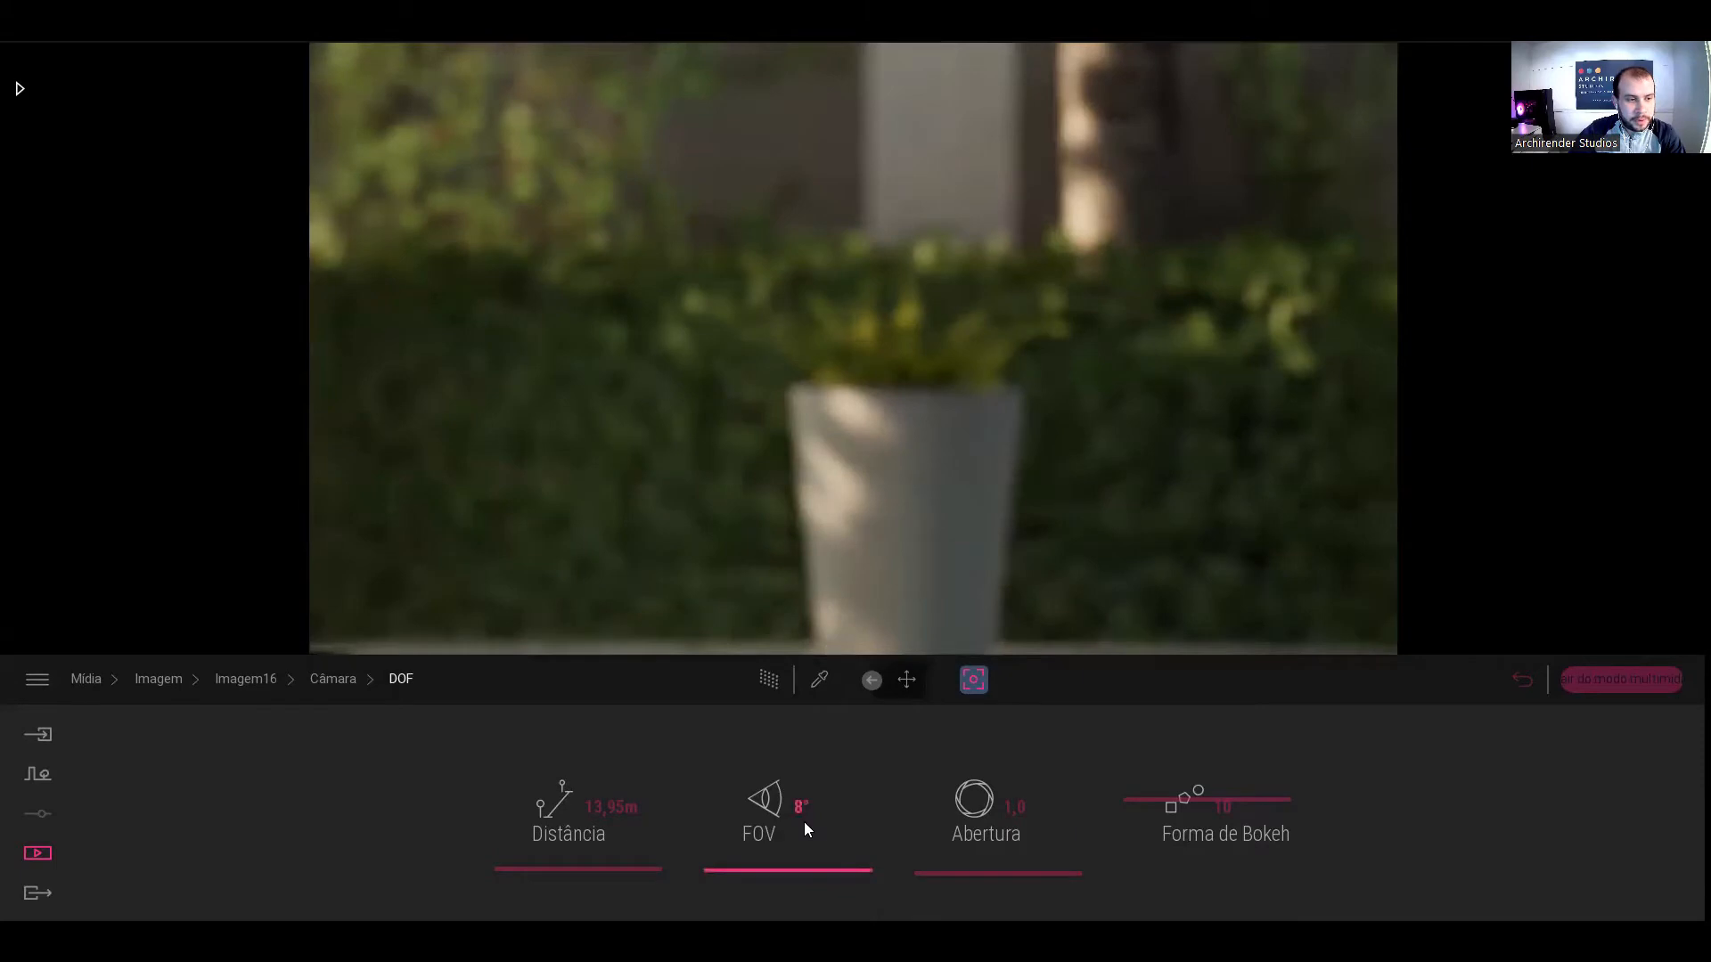
{"action": "type", "text": "10"}
{"action": "key", "text": "Return"}
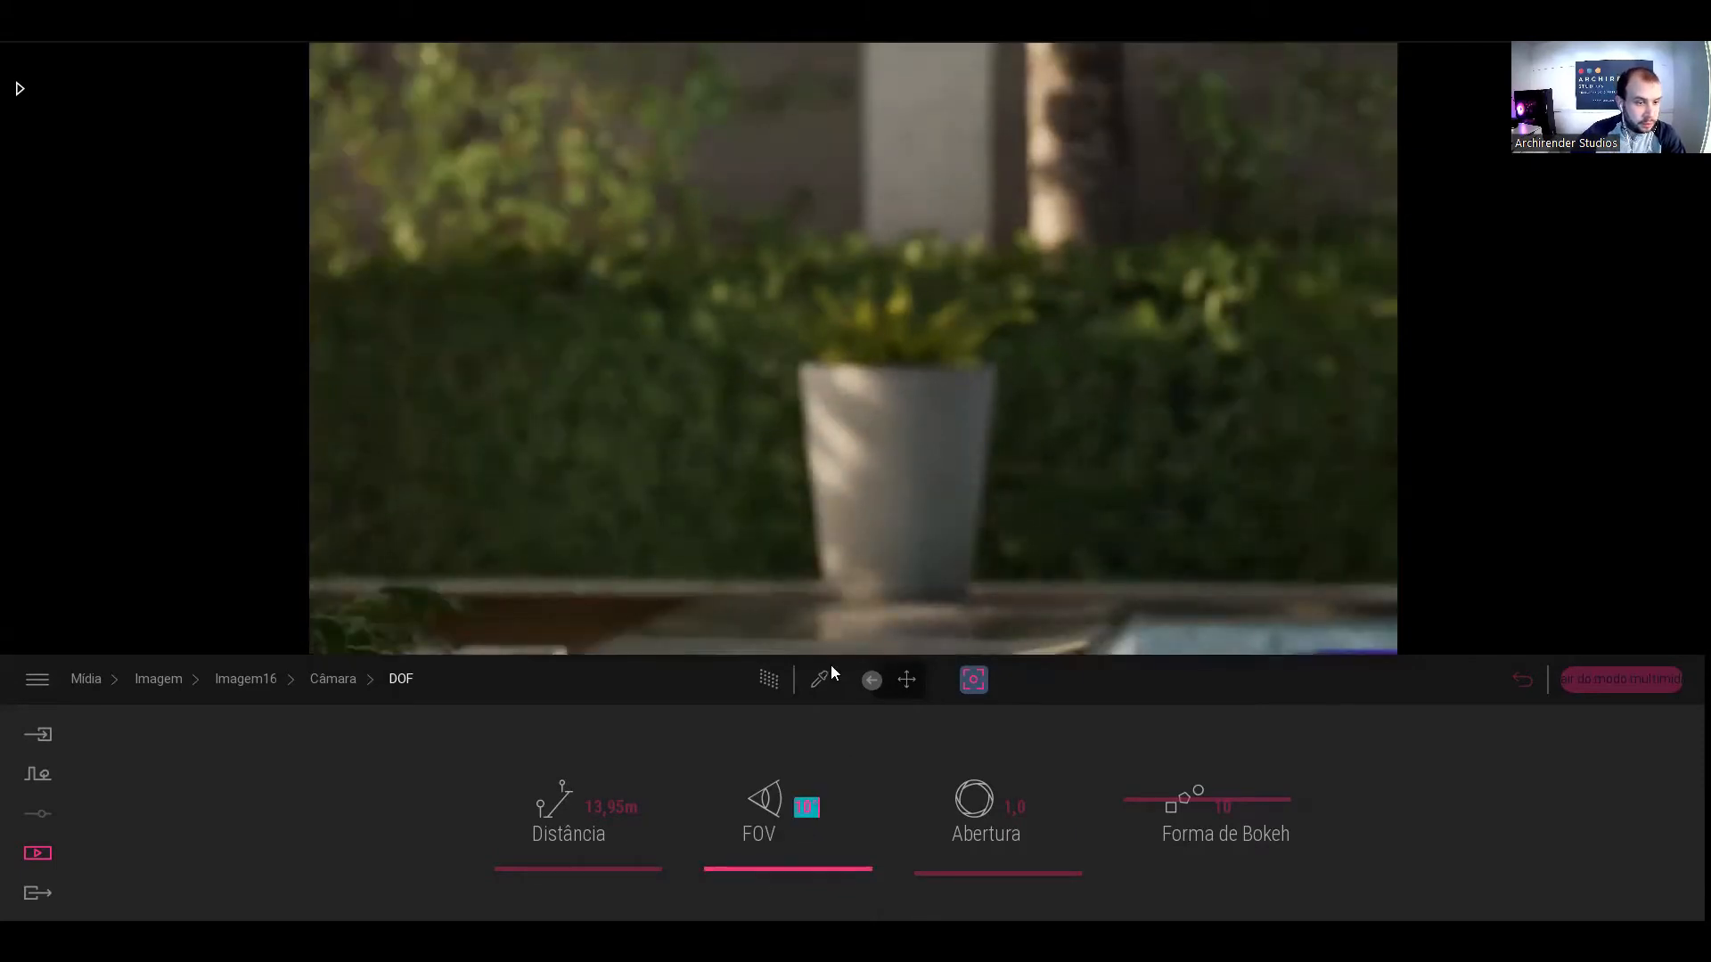
{"action": "right_click_drag", "start_coordinate": [809, 492], "coordinate": [1031, 565]}
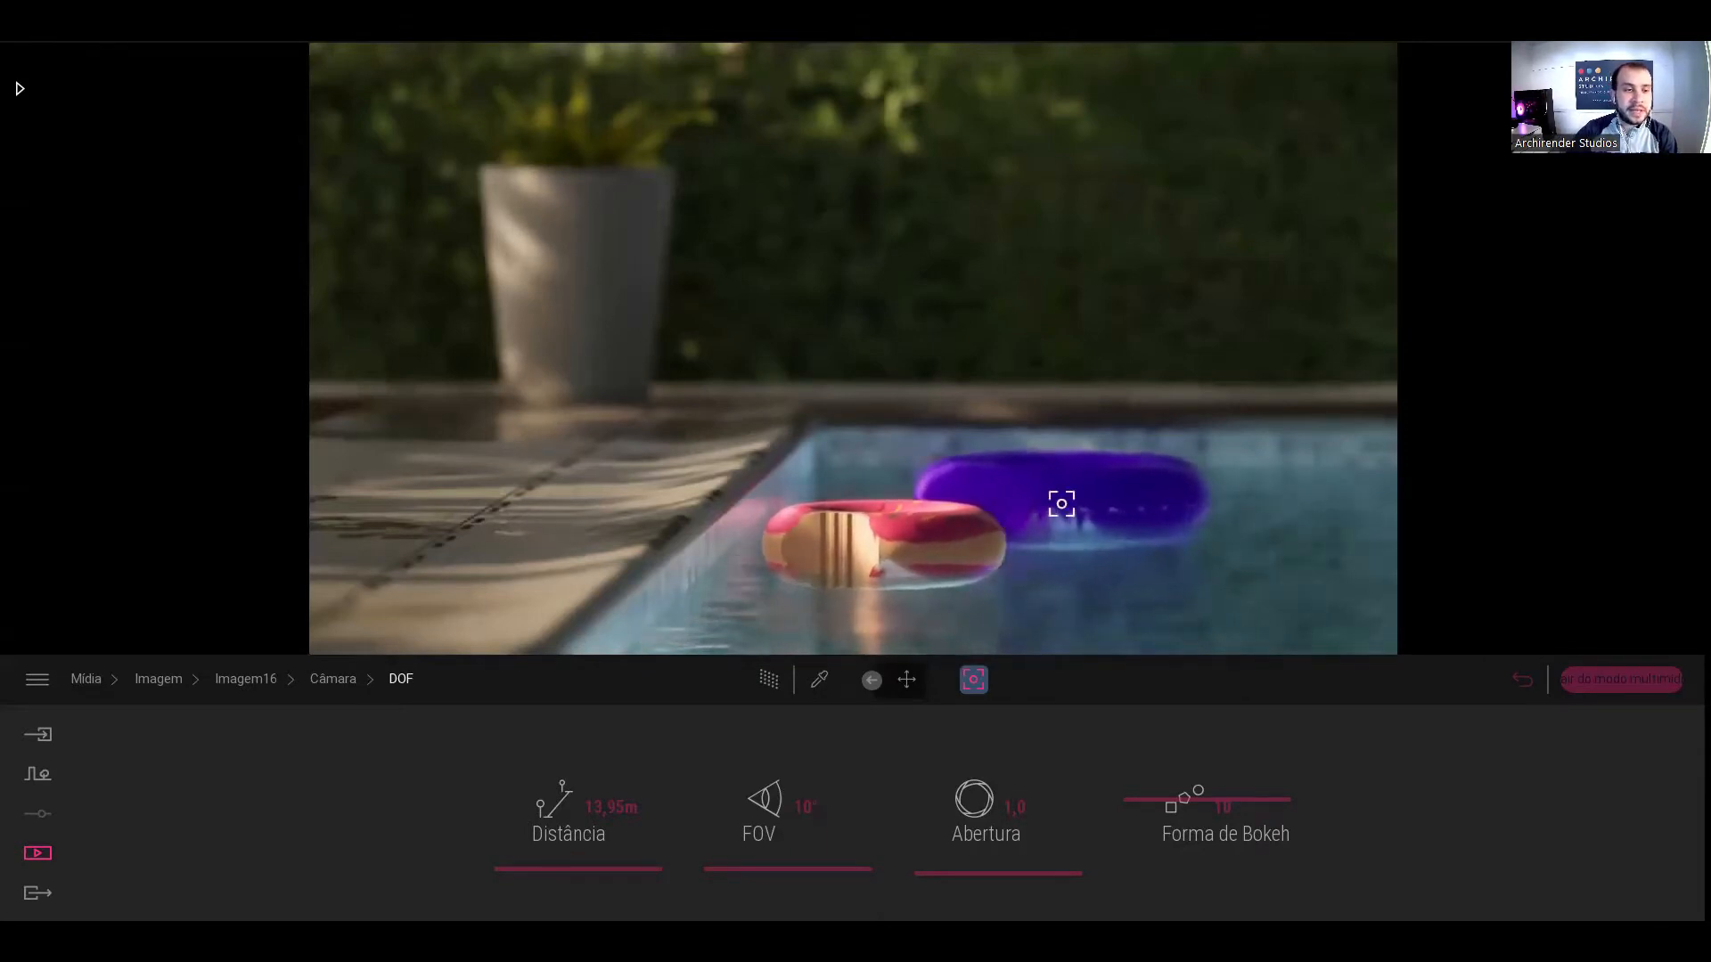
- Shift the focus point between the pool floats and the background hedge, finishing on the purple float
{"action": "left_click", "coordinate": [999, 529]}
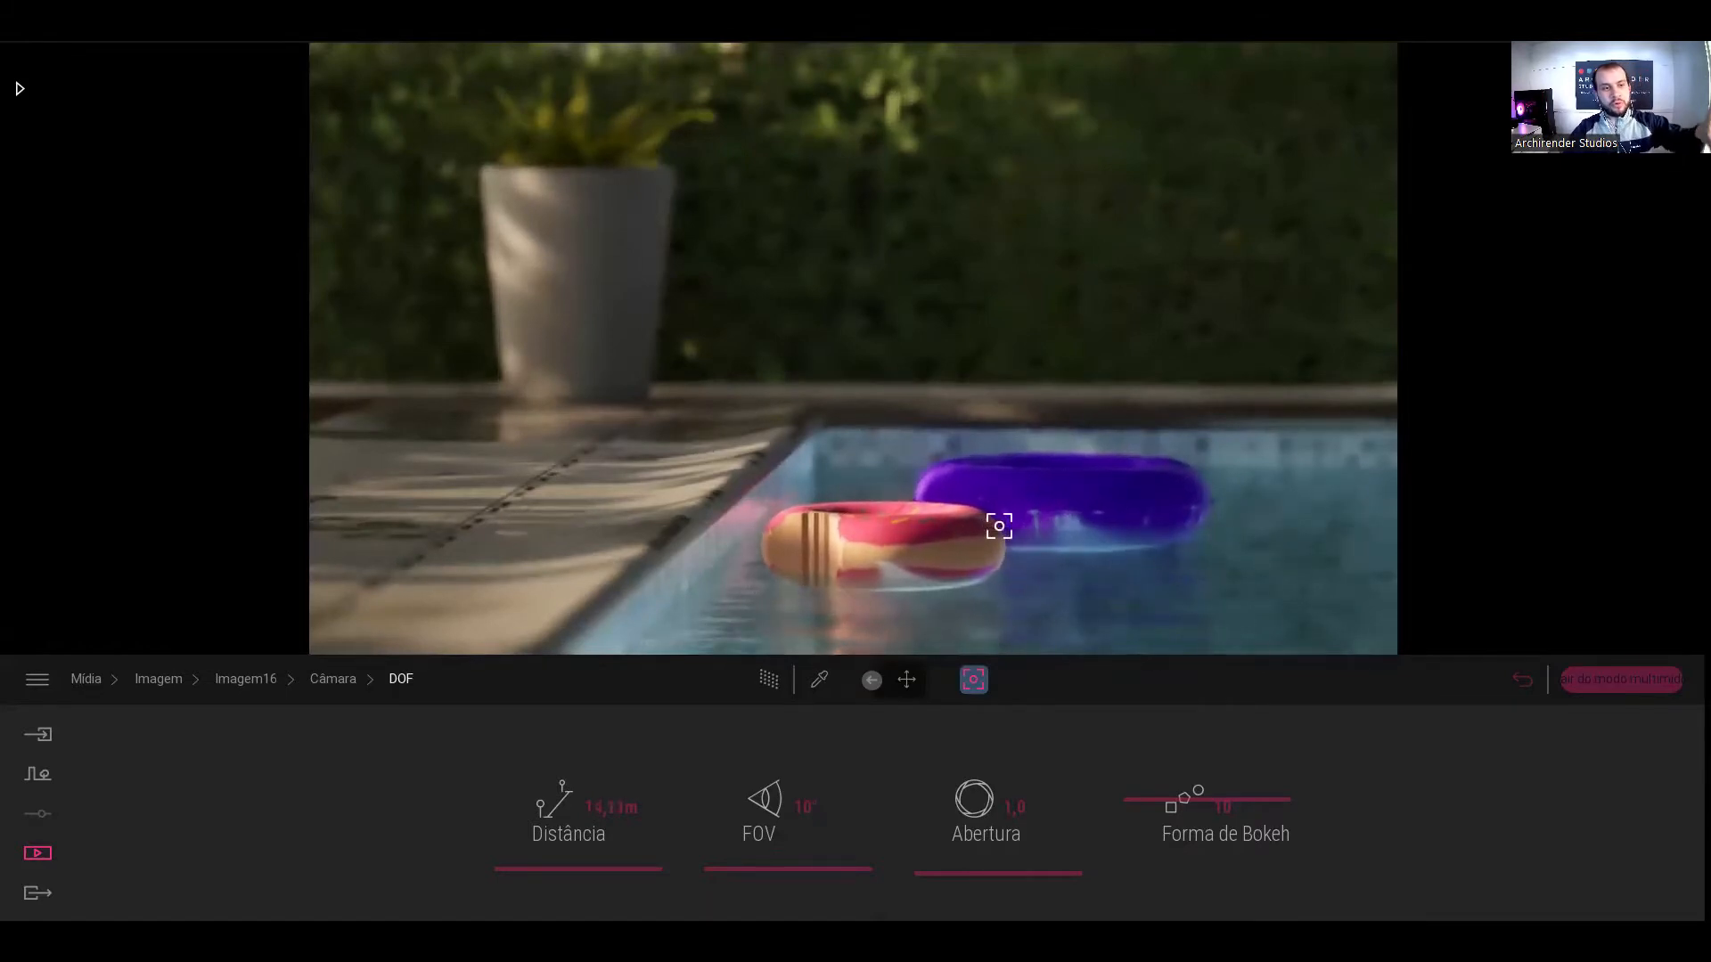
{"action": "left_click", "coordinate": [850, 232]}
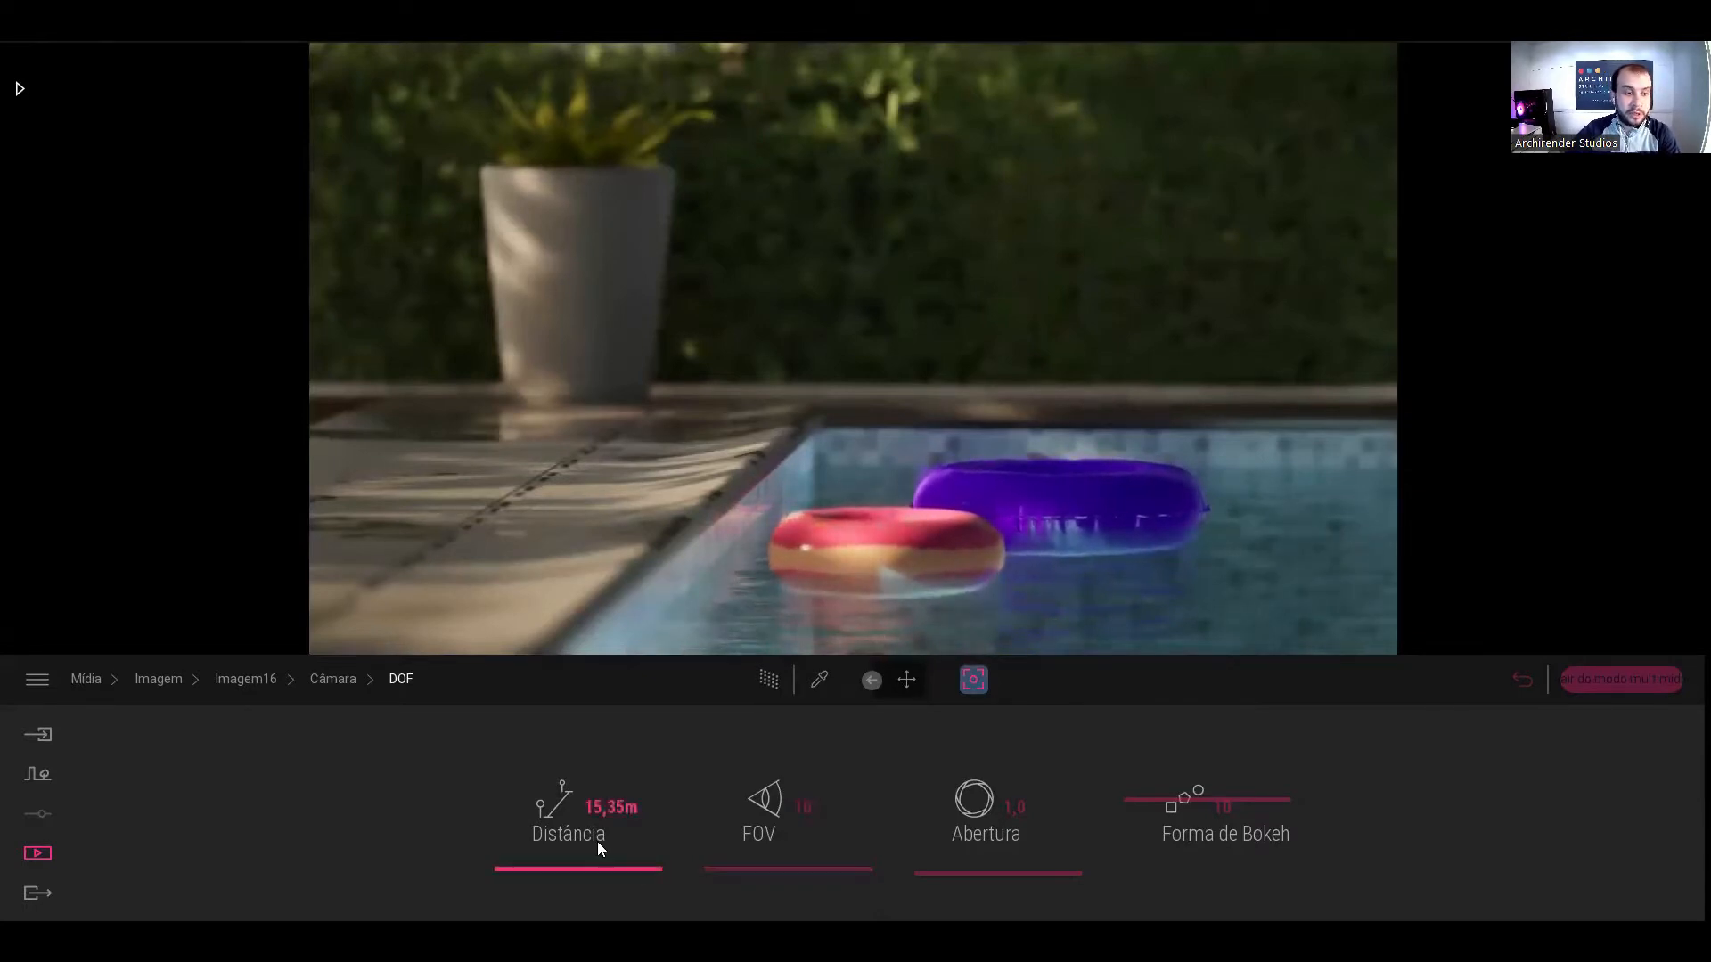
{"action": "left_click", "coordinate": [973, 681]}
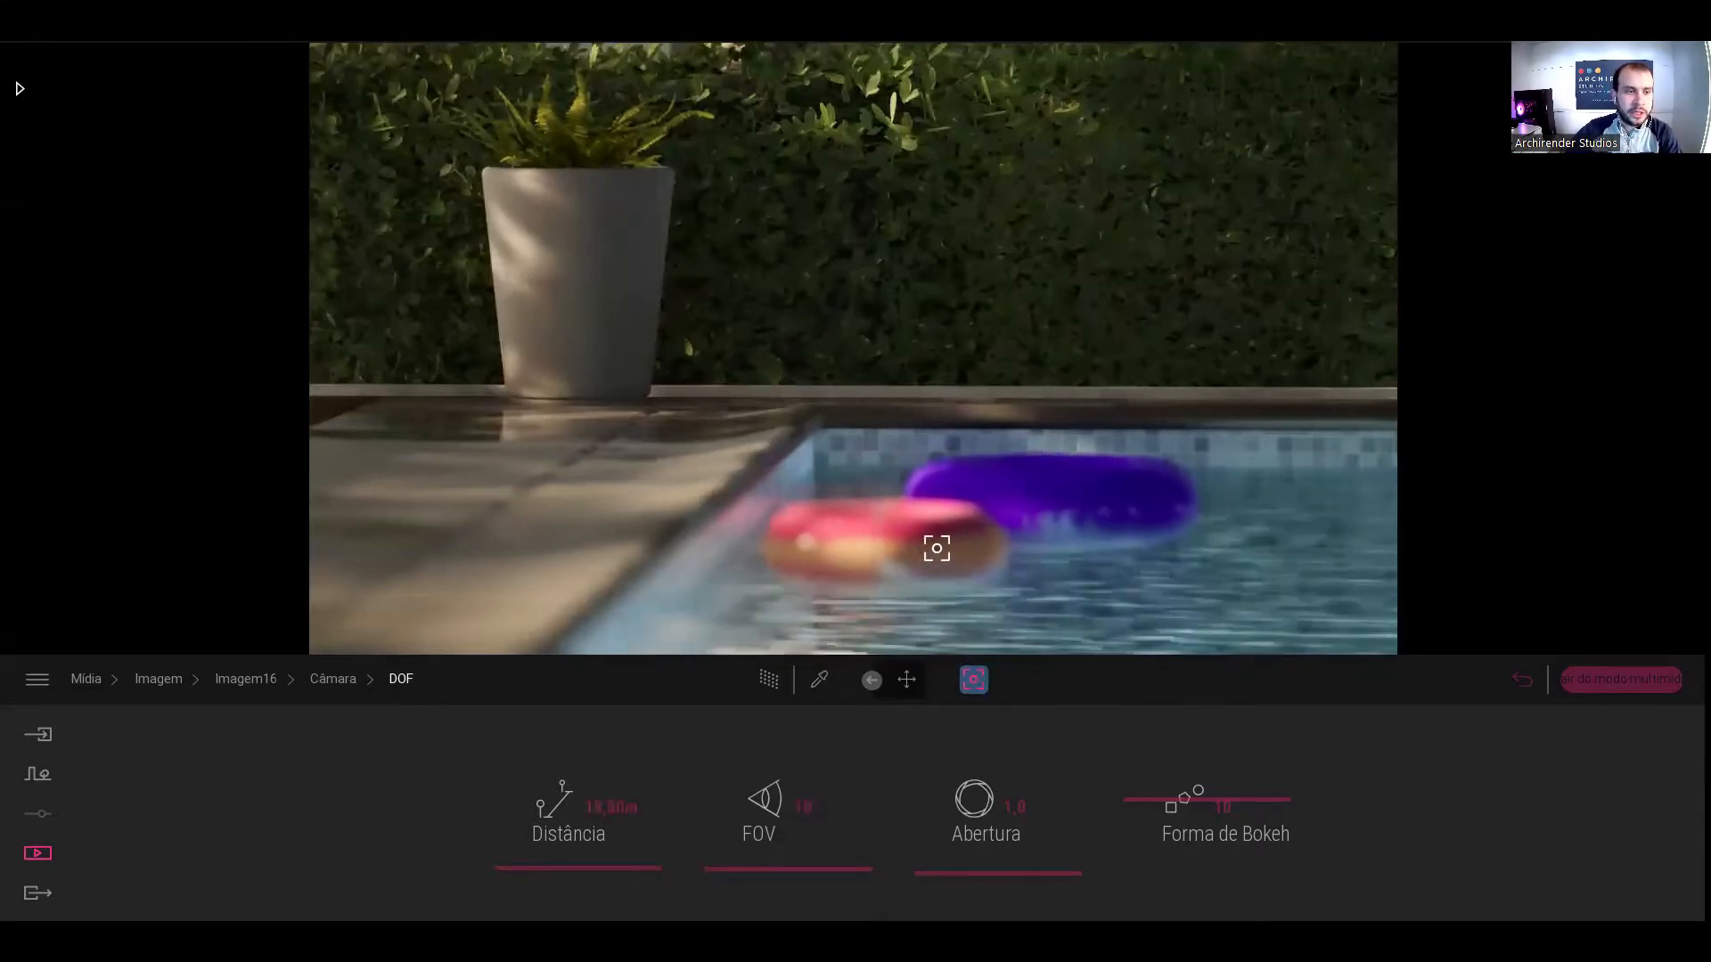
{"action": "left_click", "coordinate": [936, 547]}
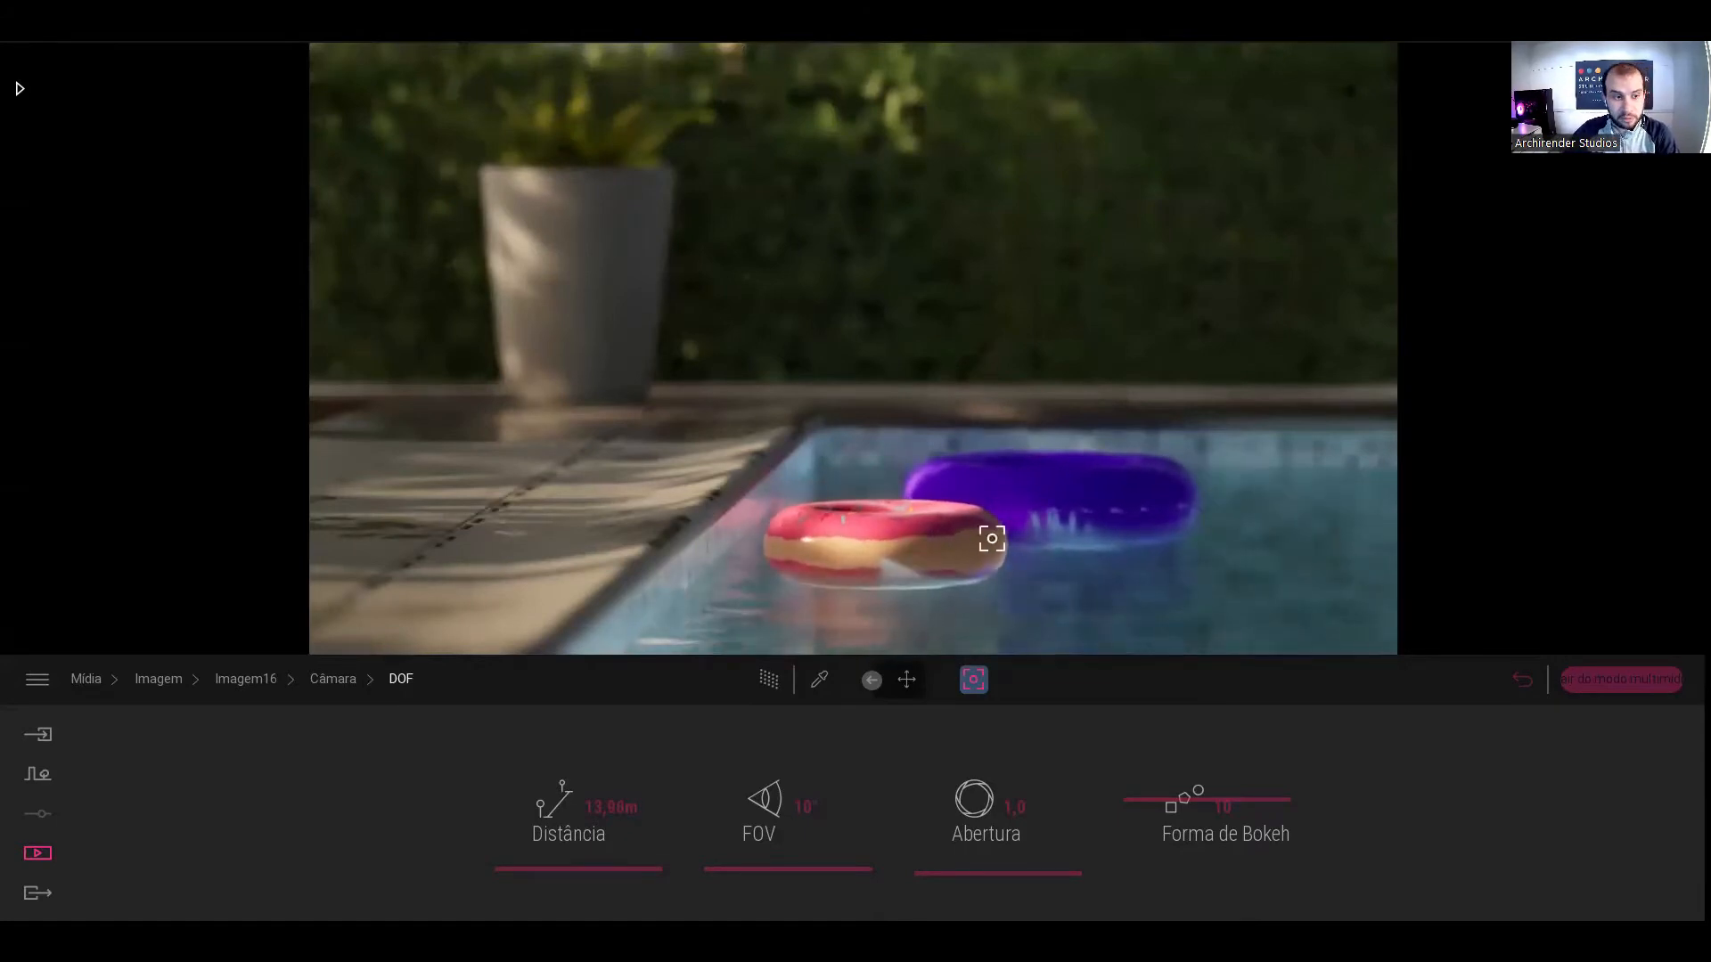
{"action": "left_click", "coordinate": [1013, 533]}
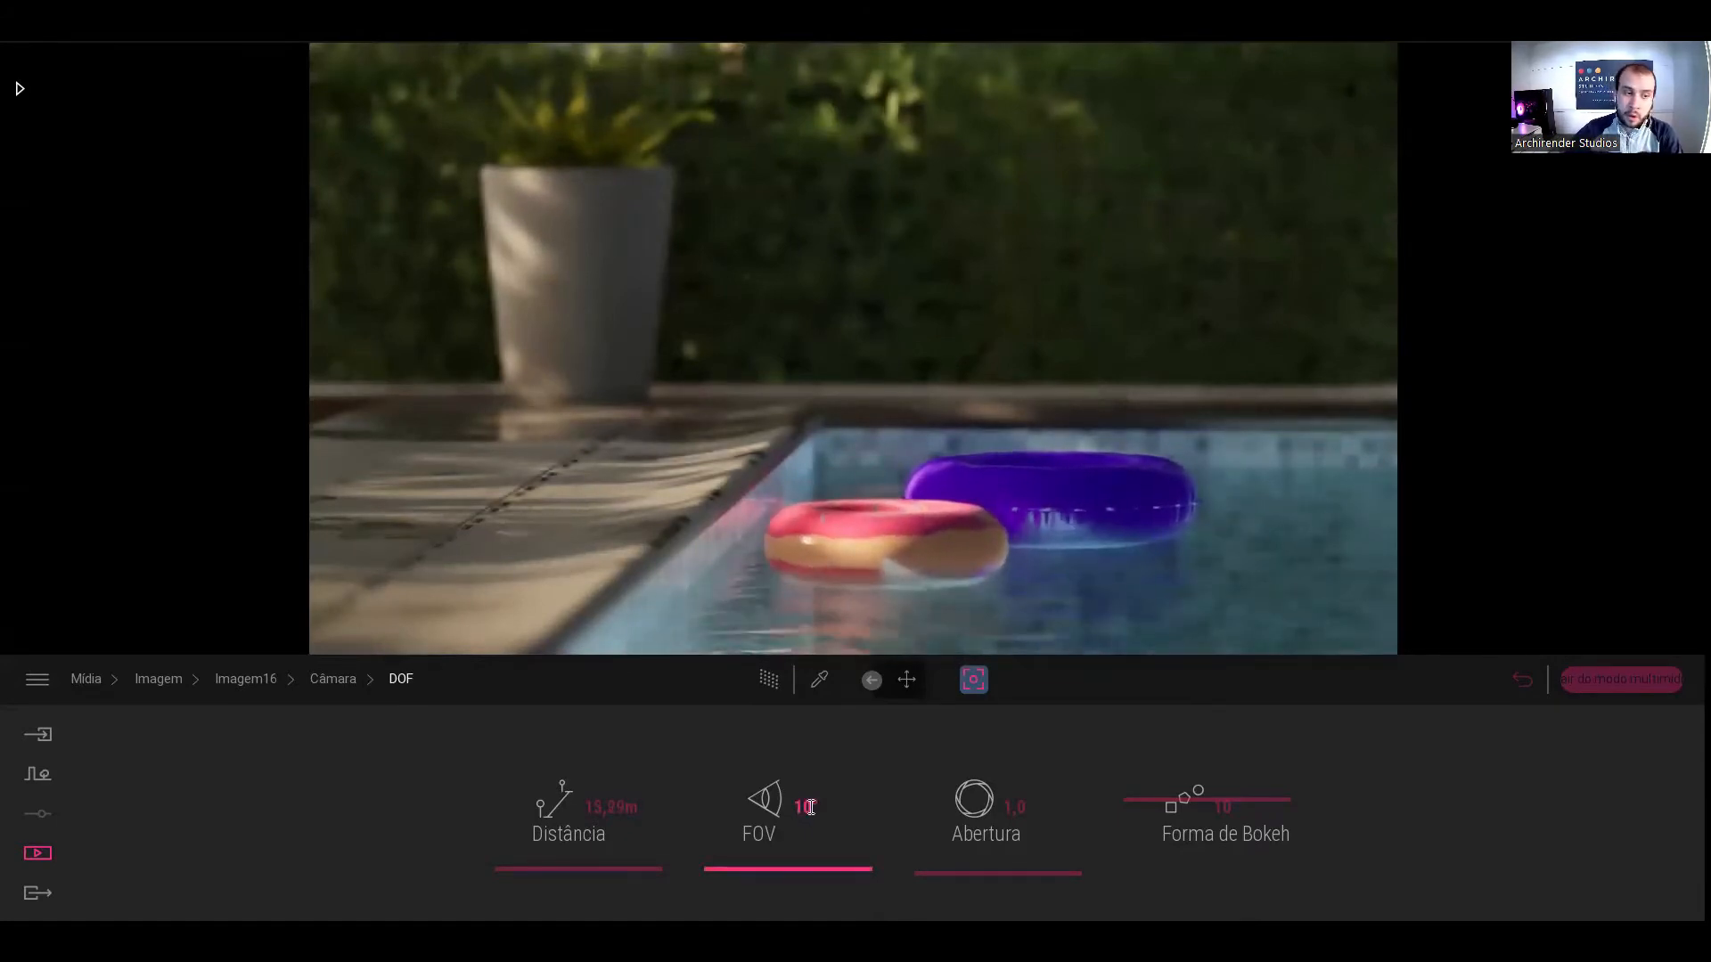
- Reopen the camera's DOF settings and widen the FOV to 50°
{"action": "left_click", "coordinate": [335, 681]}
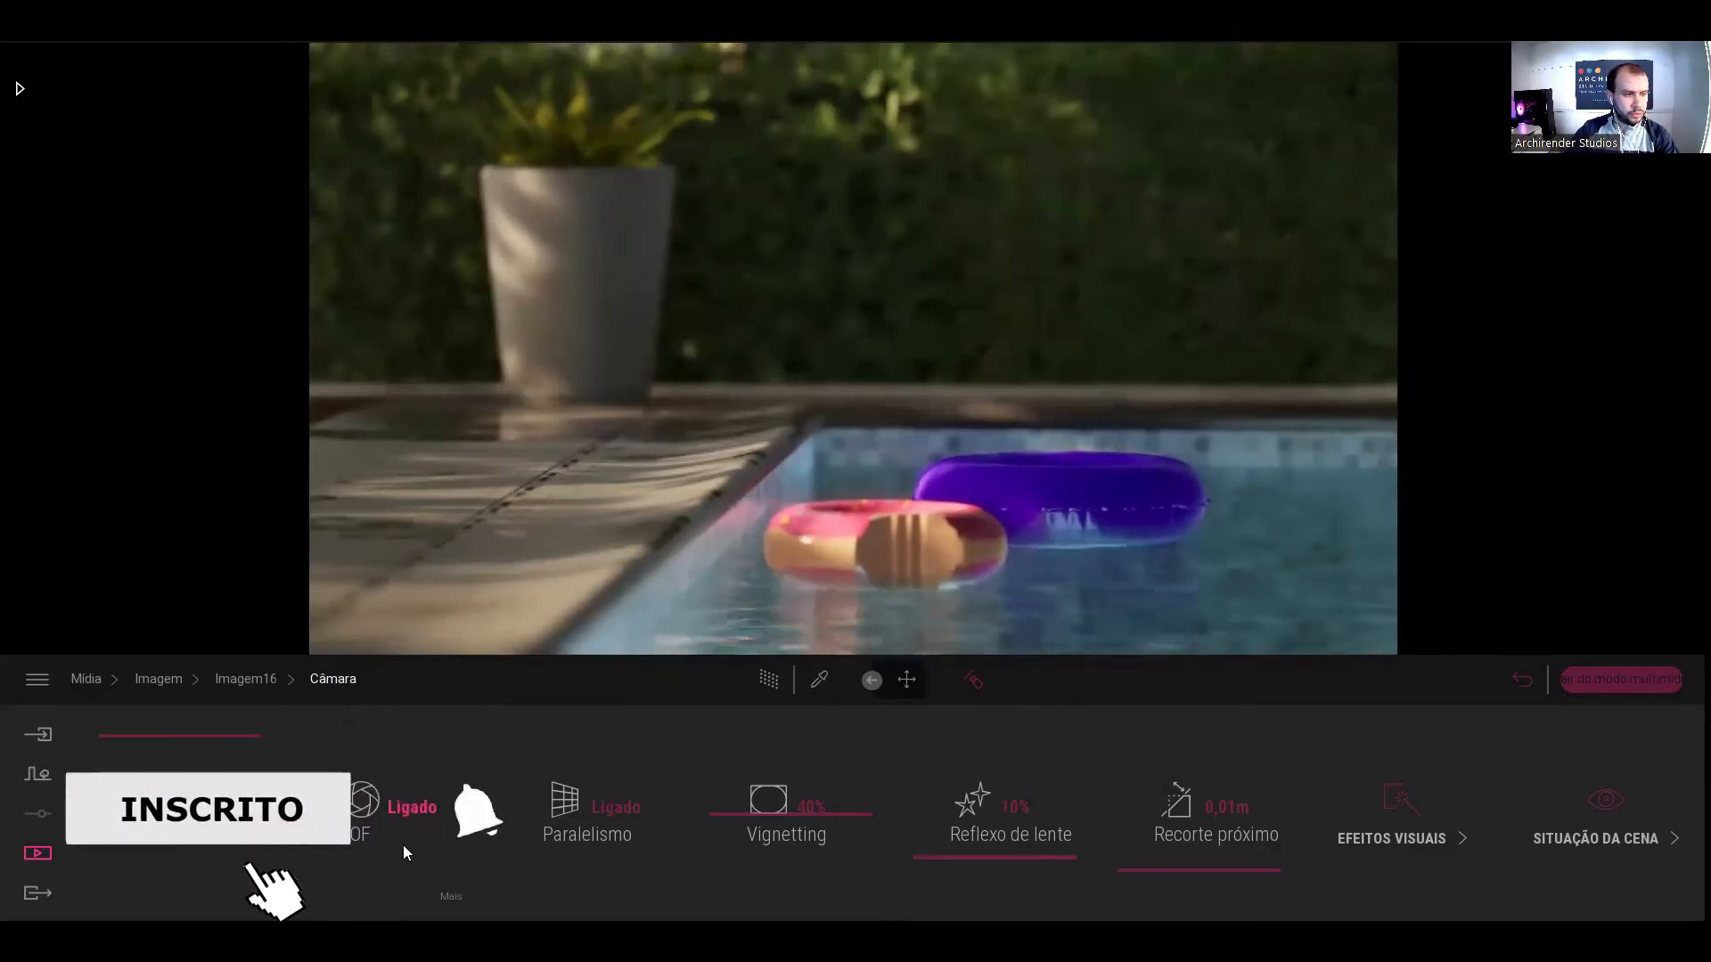
{"action": "left_click", "coordinate": [451, 897]}
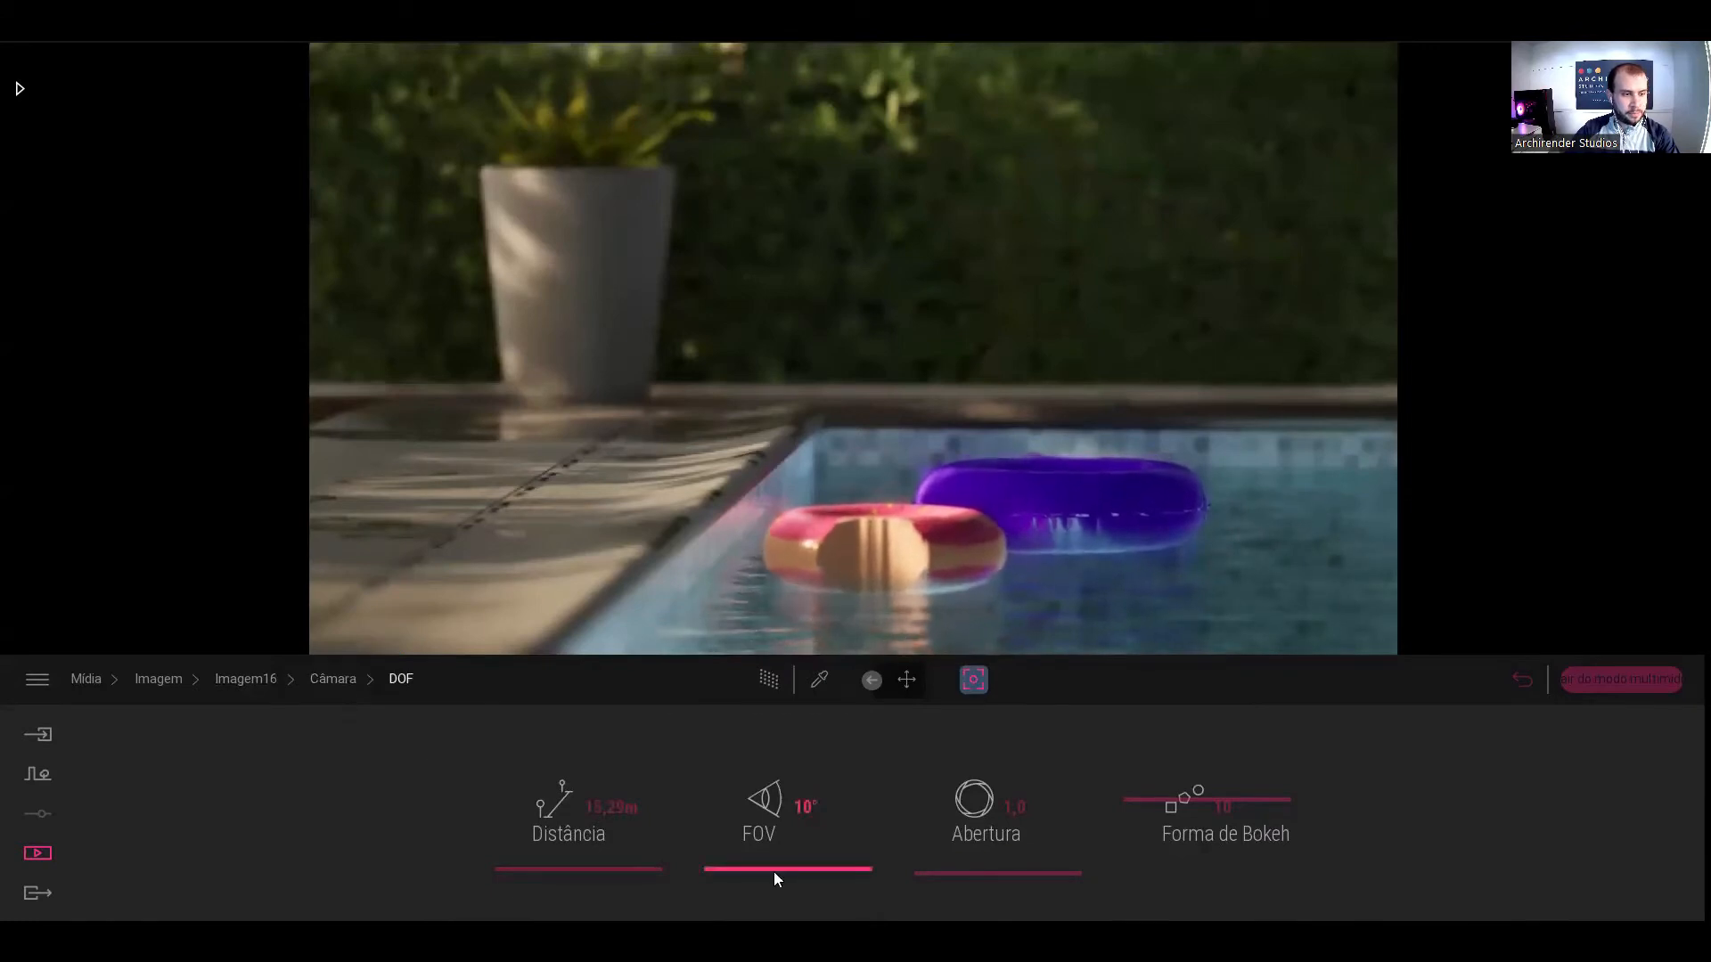
{"action": "left_click_drag", "start_coordinate": [779, 864], "coordinate": [784, 825]}
{"action": "left_click", "coordinate": [802, 809]}
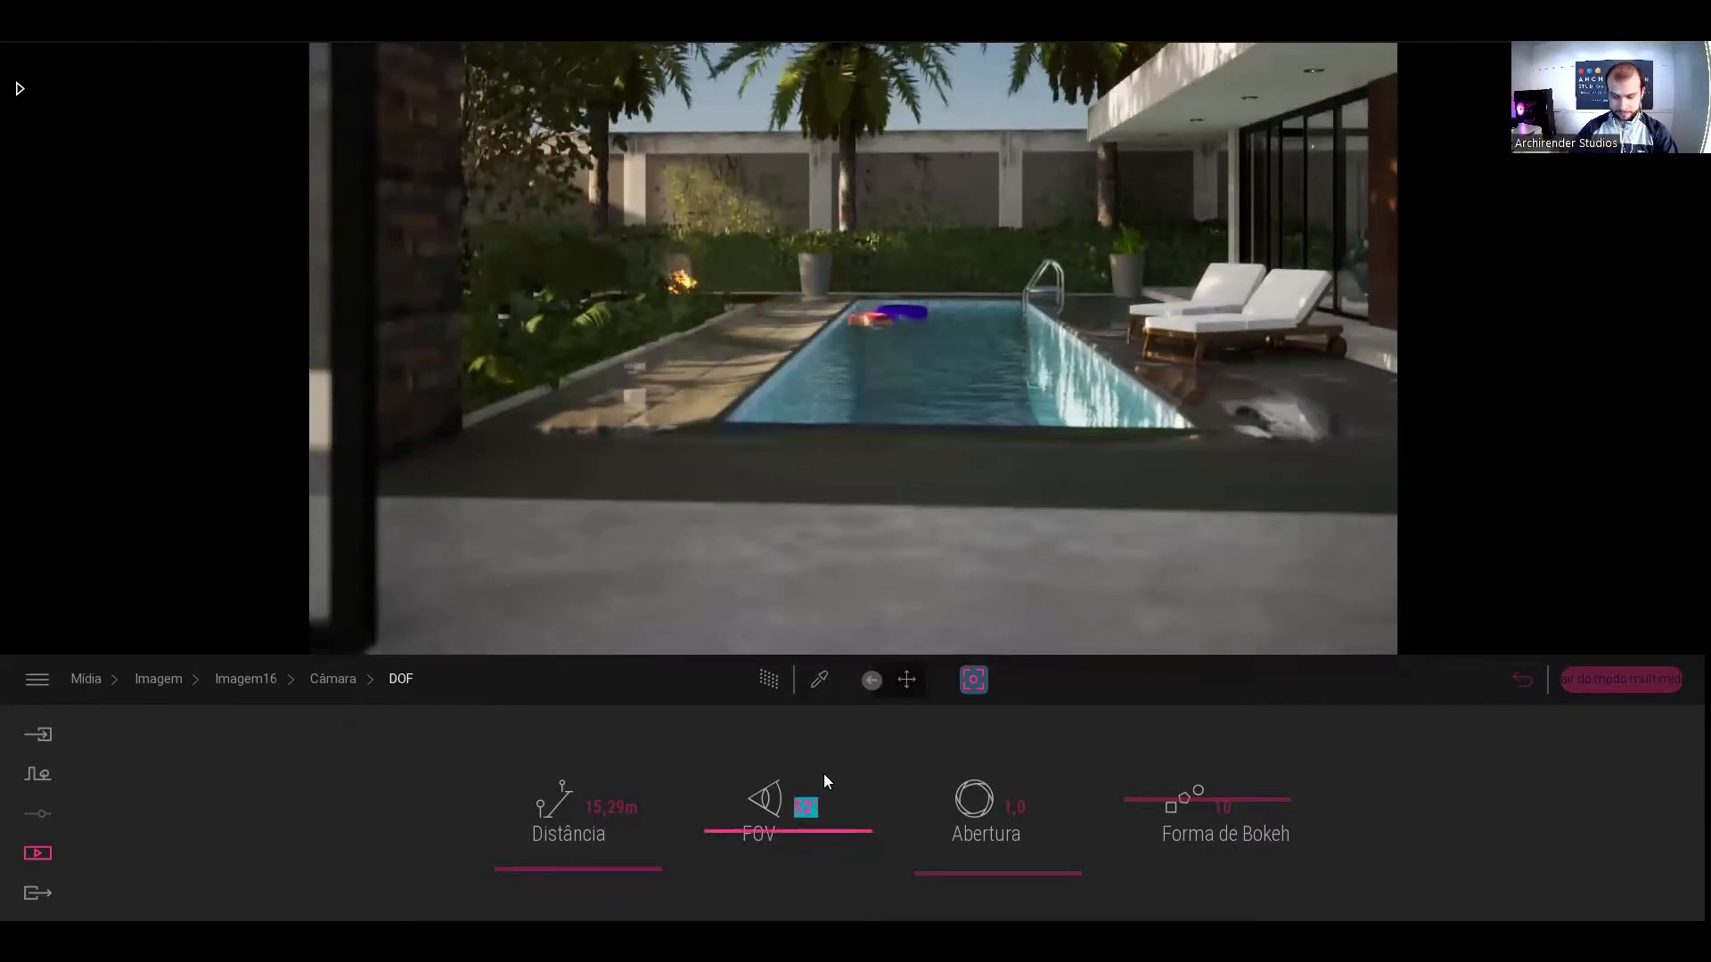
{"action": "type", "text": "50"}
{"action": "key", "text": "Return"}
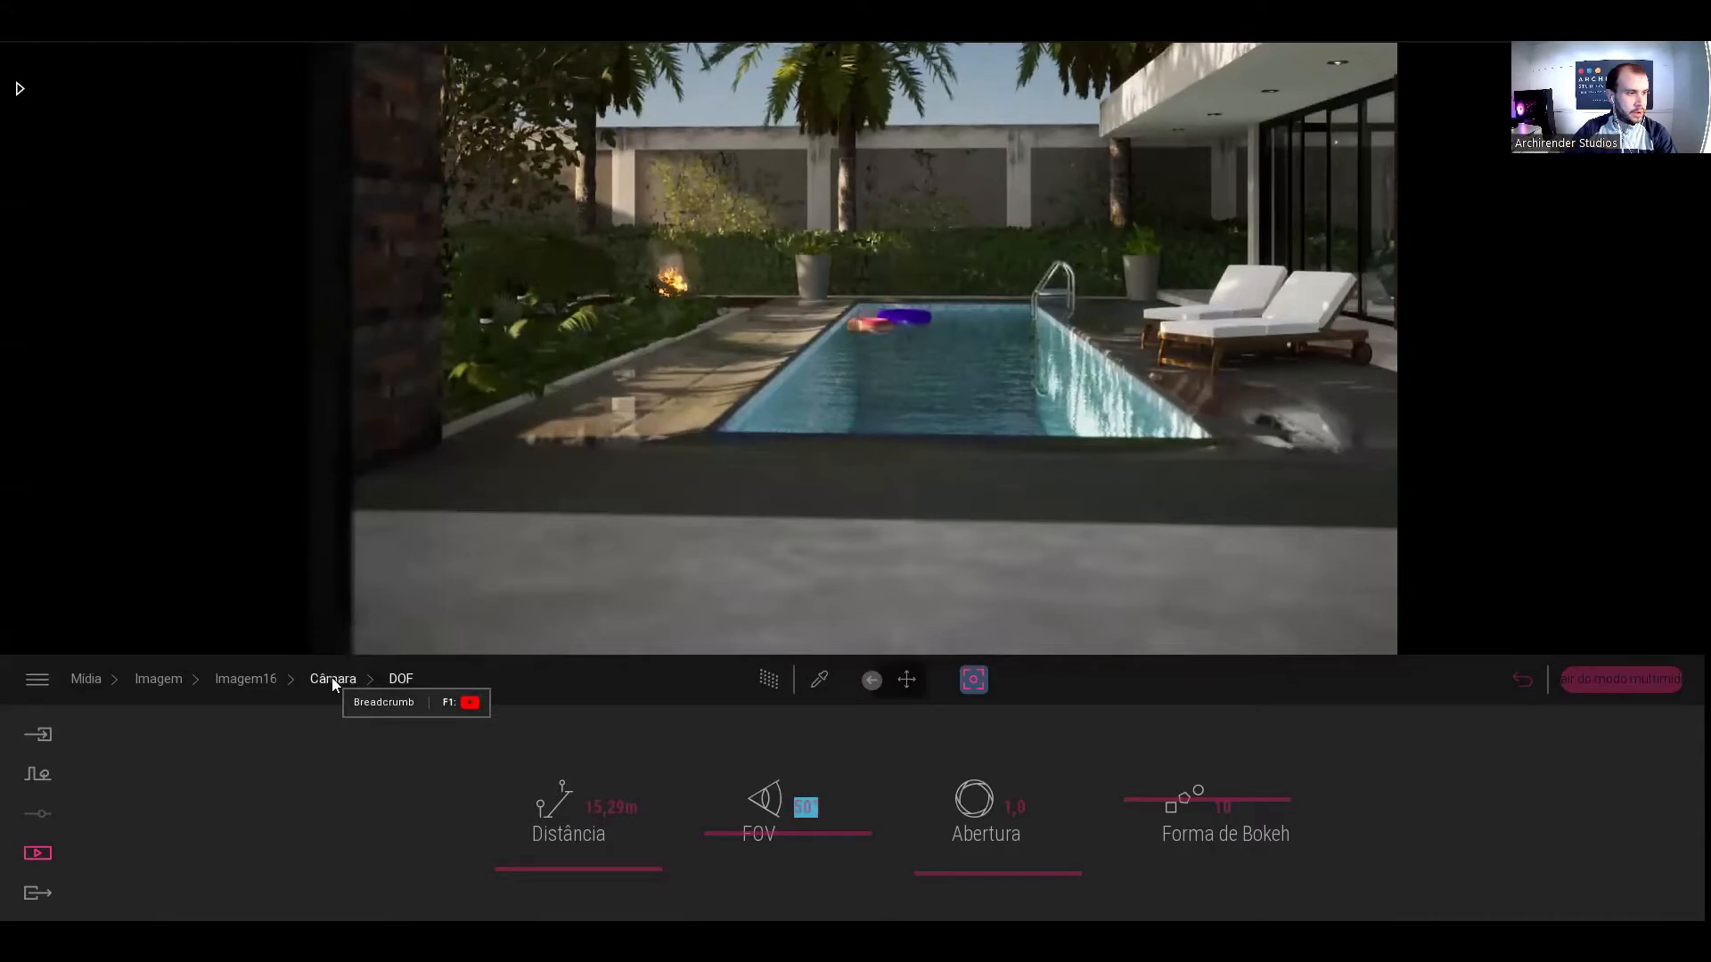
- Return the DOF FOV to 10°, bring the pool floats back into frame and focus on the donut float
{"action": "left_click", "coordinate": [331, 678]}
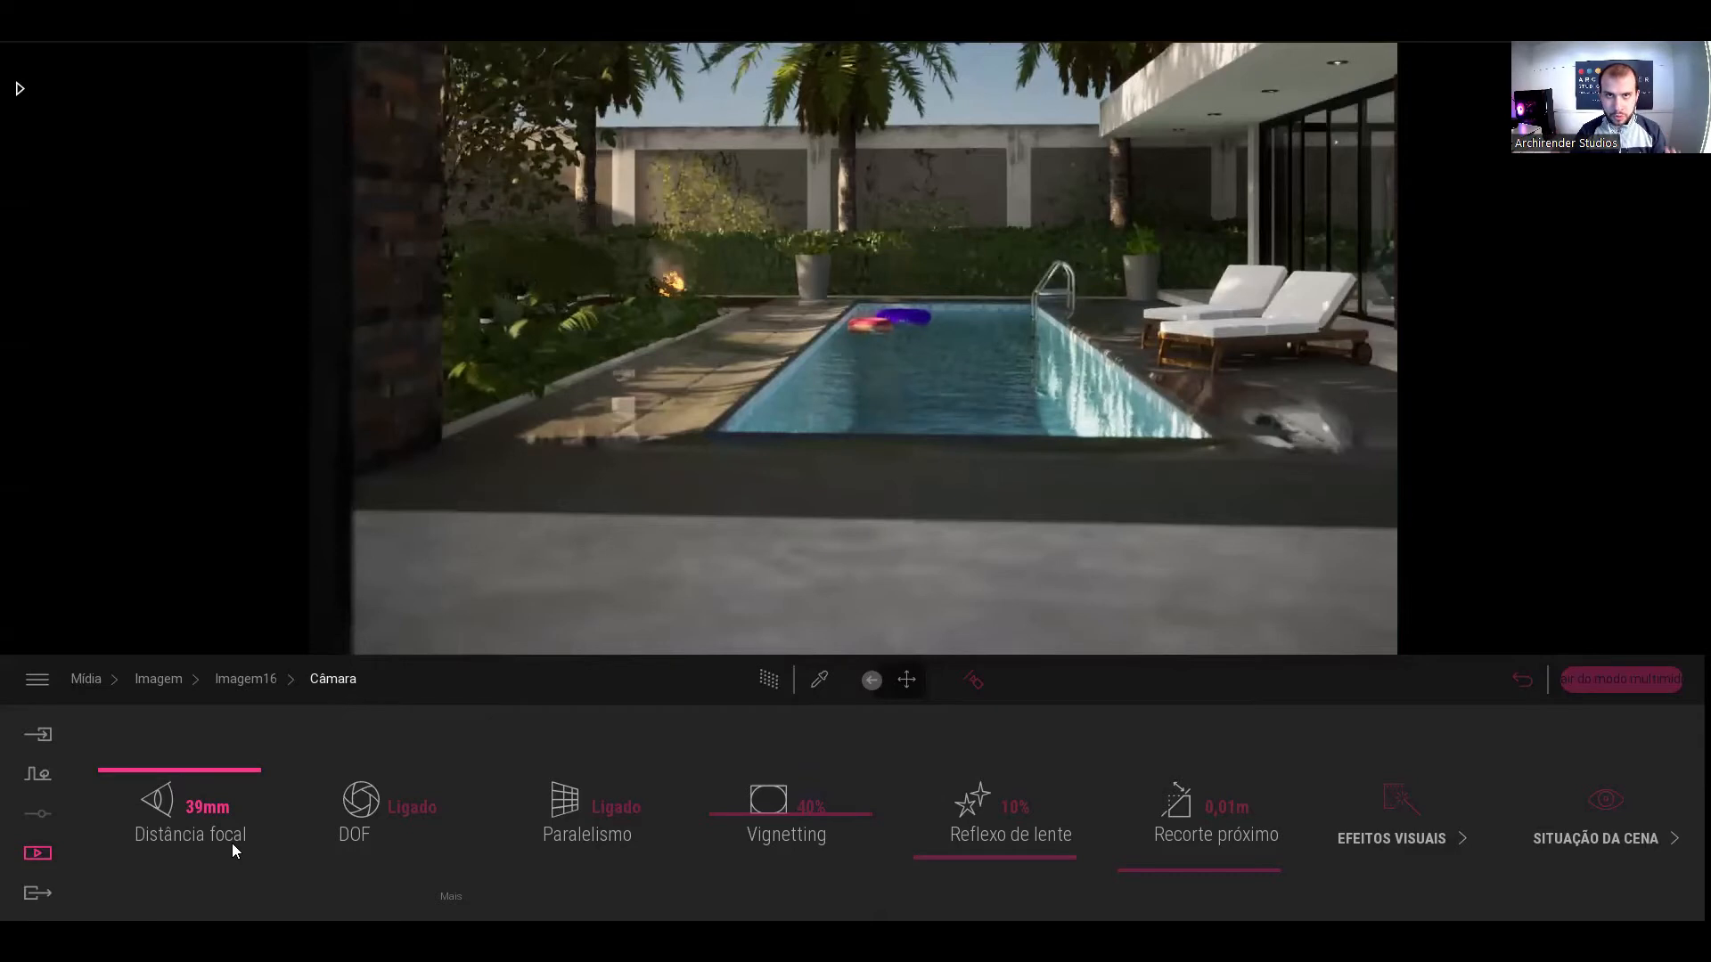
{"action": "left_click", "coordinate": [357, 813]}
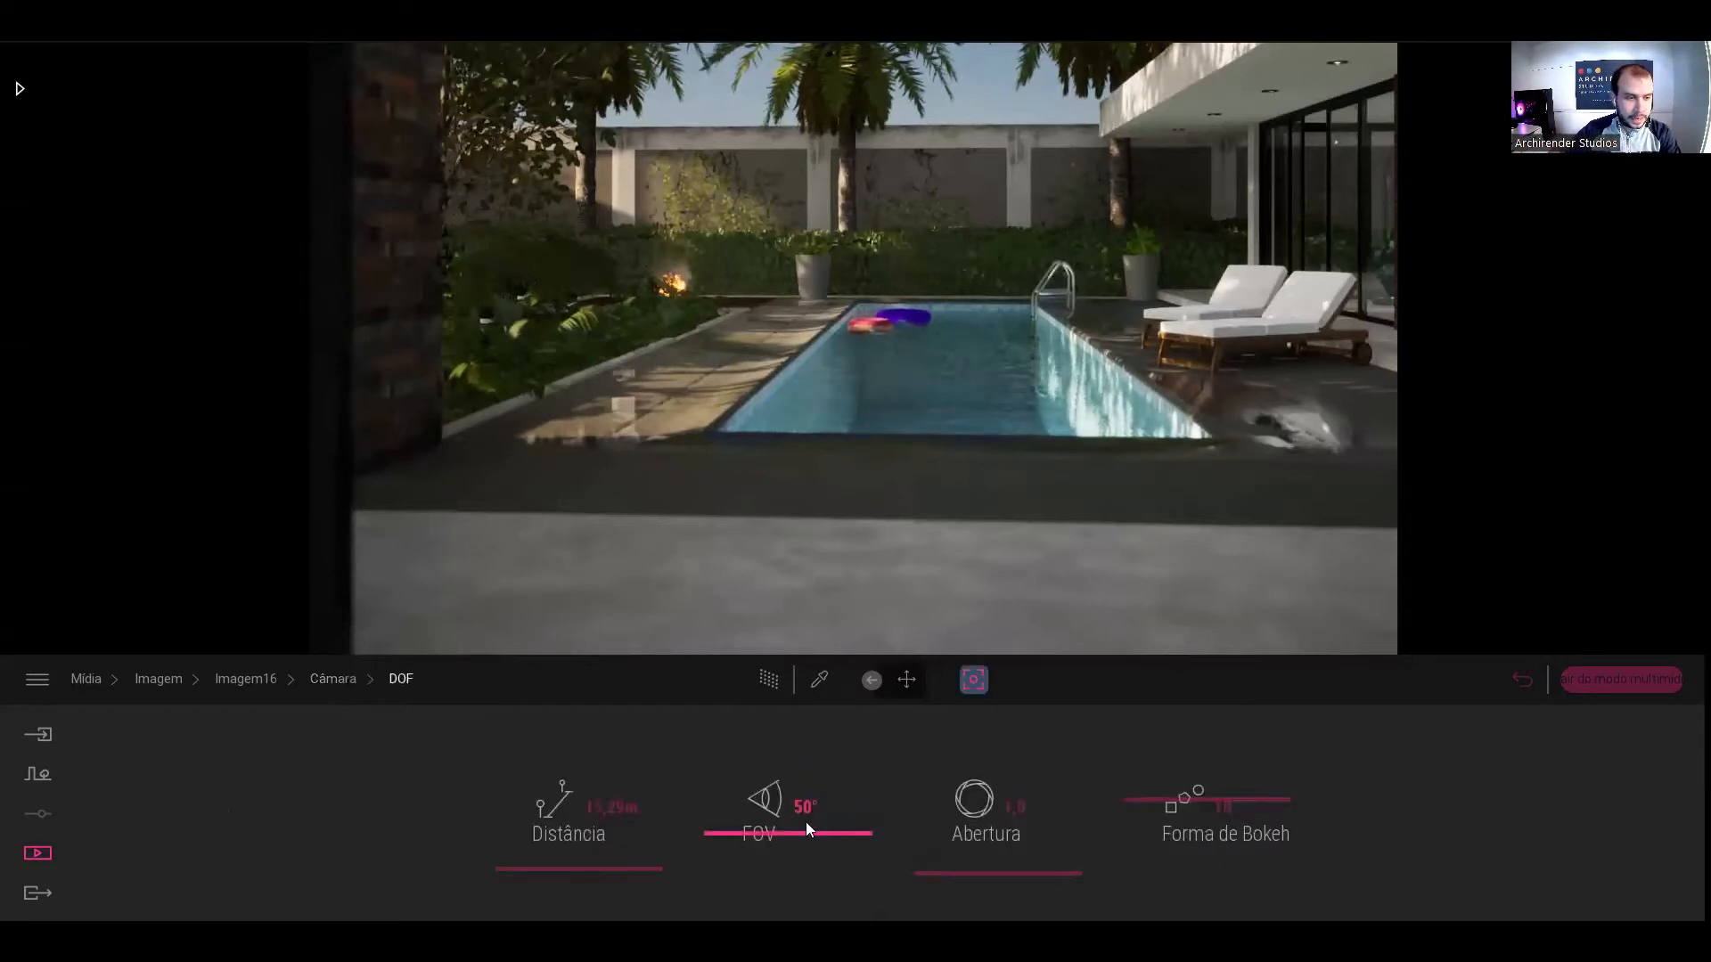
{"action": "double_click", "coordinate": [804, 806]}
{"action": "type", "text": "10"}
{"action": "key", "text": "Return"}
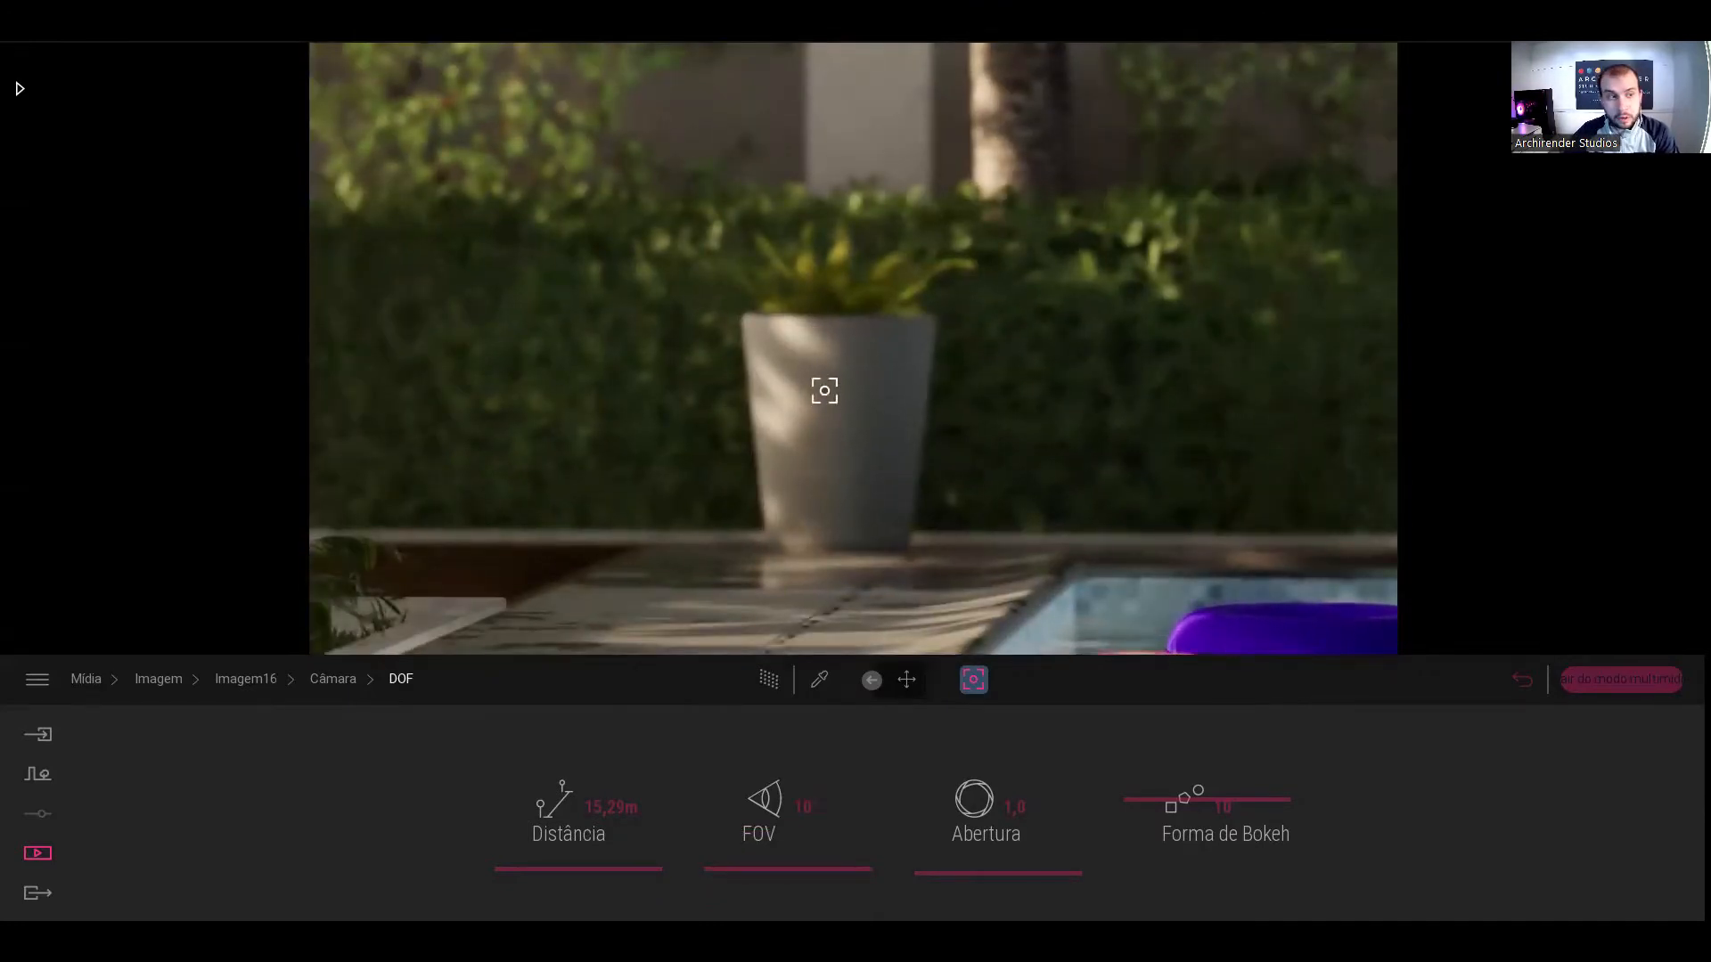
{"action": "right_click_drag", "start_coordinate": [825, 390], "coordinate": [939, 450]}
{"action": "left_click", "coordinate": [855, 495]}
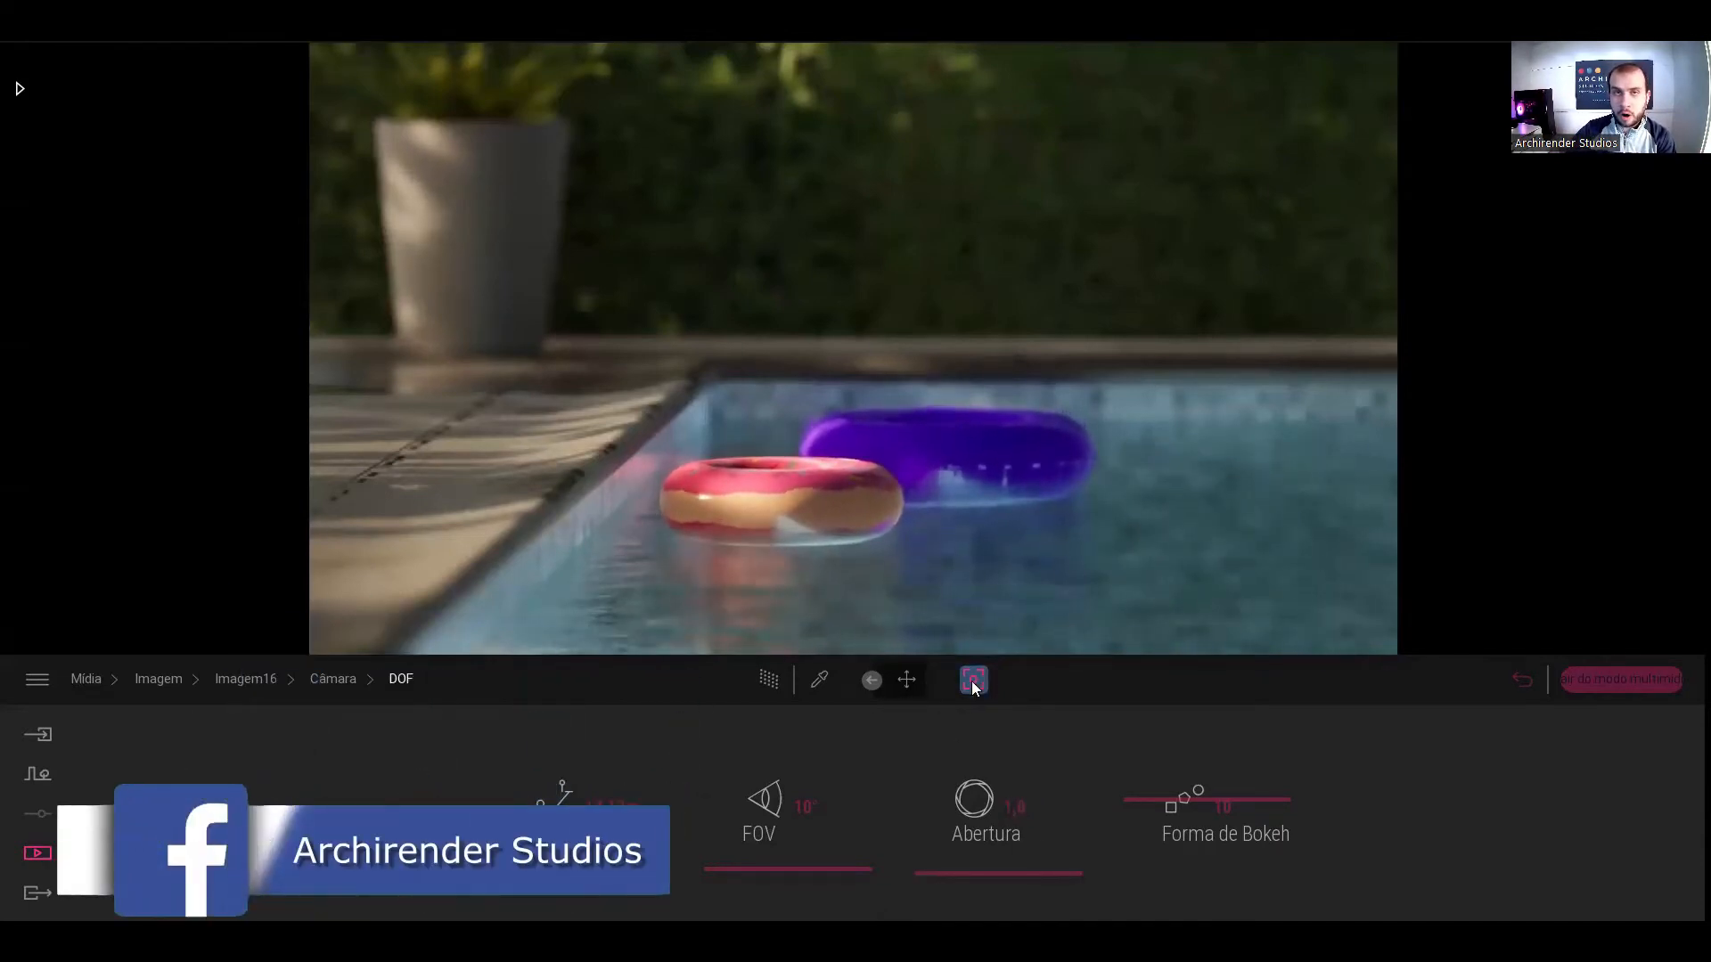
- Try a slightly narrower FOV, set it back to 10° and adjust the framing around the floats
{"action": "left_click_drag", "start_coordinate": [783, 869], "coordinate": [787, 870]}
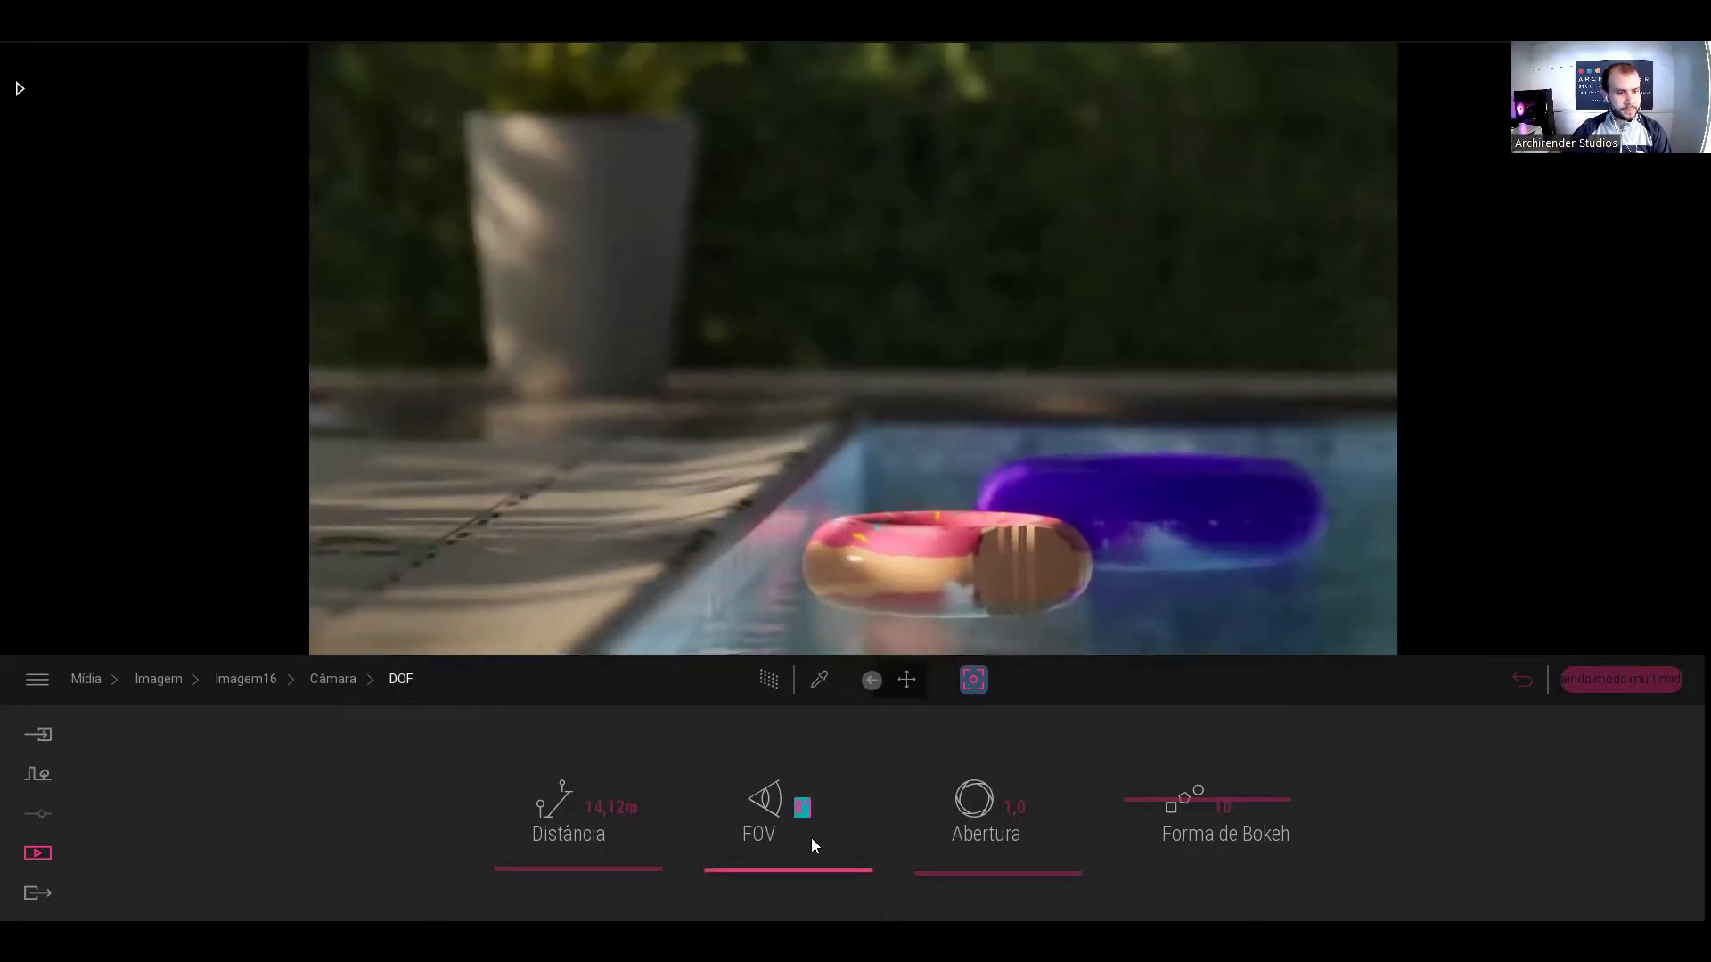
{"action": "type", "text": "10"}
{"action": "key", "text": "Return"}
{"action": "right_click_drag", "start_coordinate": [973, 235], "coordinate": [978, 183]}
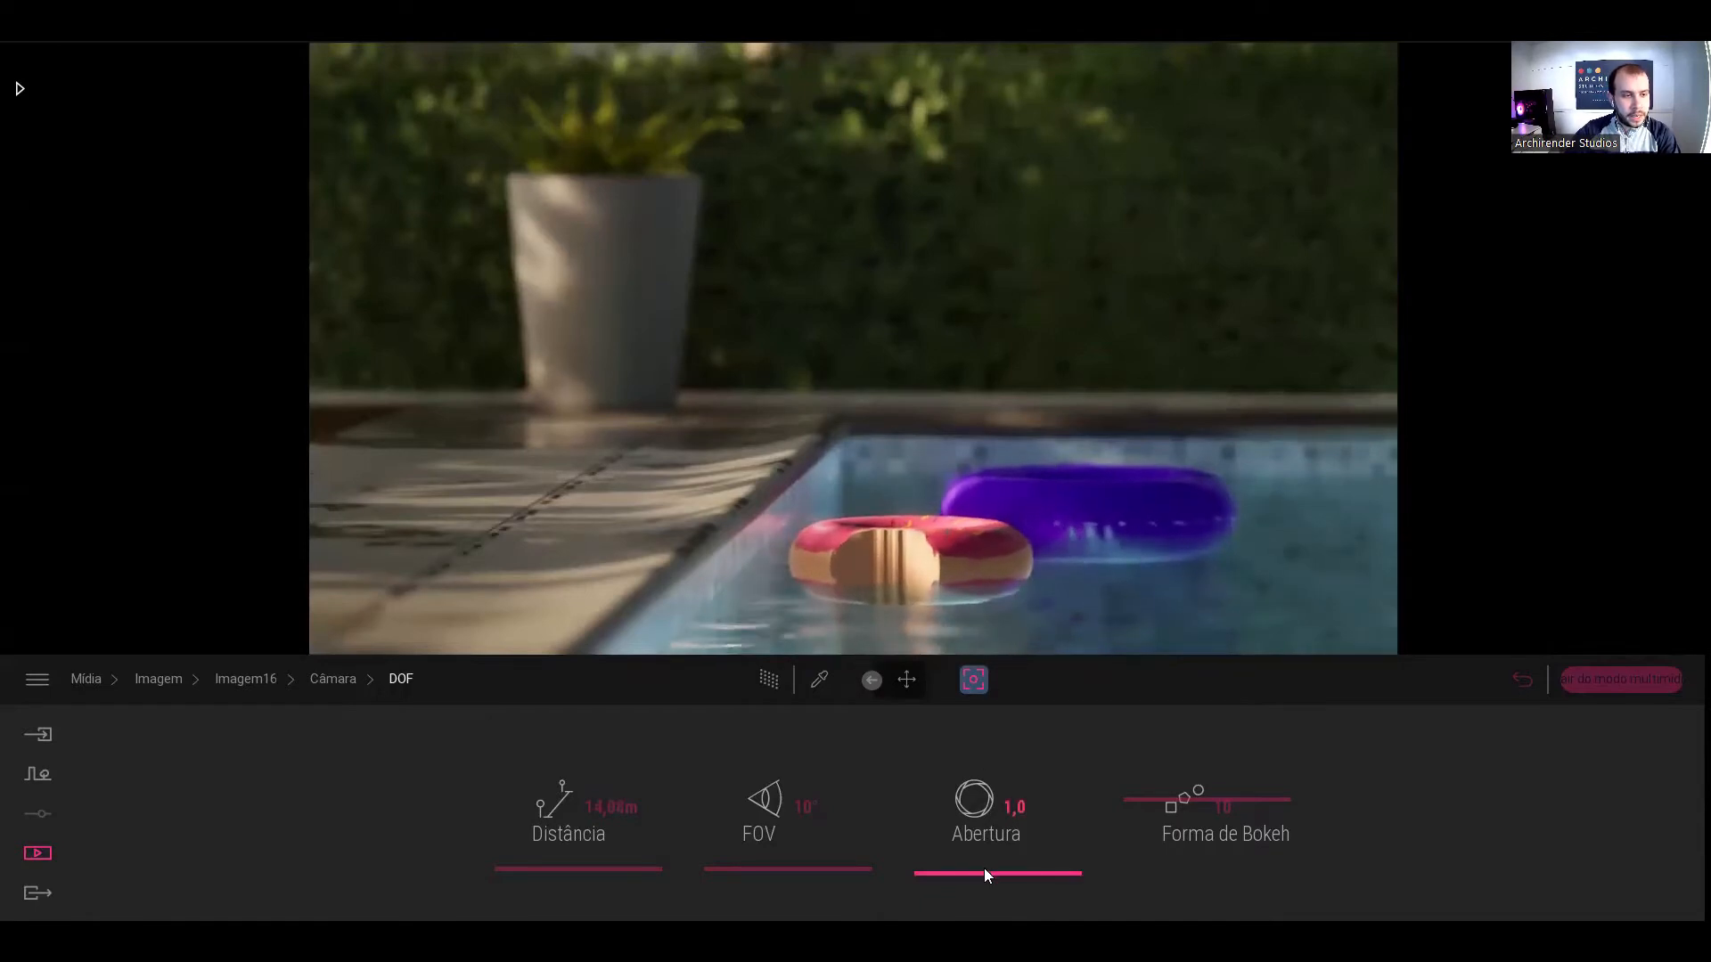
- Raise the DOF aperture to 2.1 to compare the background blur, and set it back to 1.0
{"action": "mouse_move", "coordinate": [987, 874]}
{"action": "left_mouse_down"}
{"action": "mouse_move", "coordinate": [1006, 807]}
{"action": "mouse_move", "coordinate": [1005, 891]}
{"action": "left_mouse_up"}
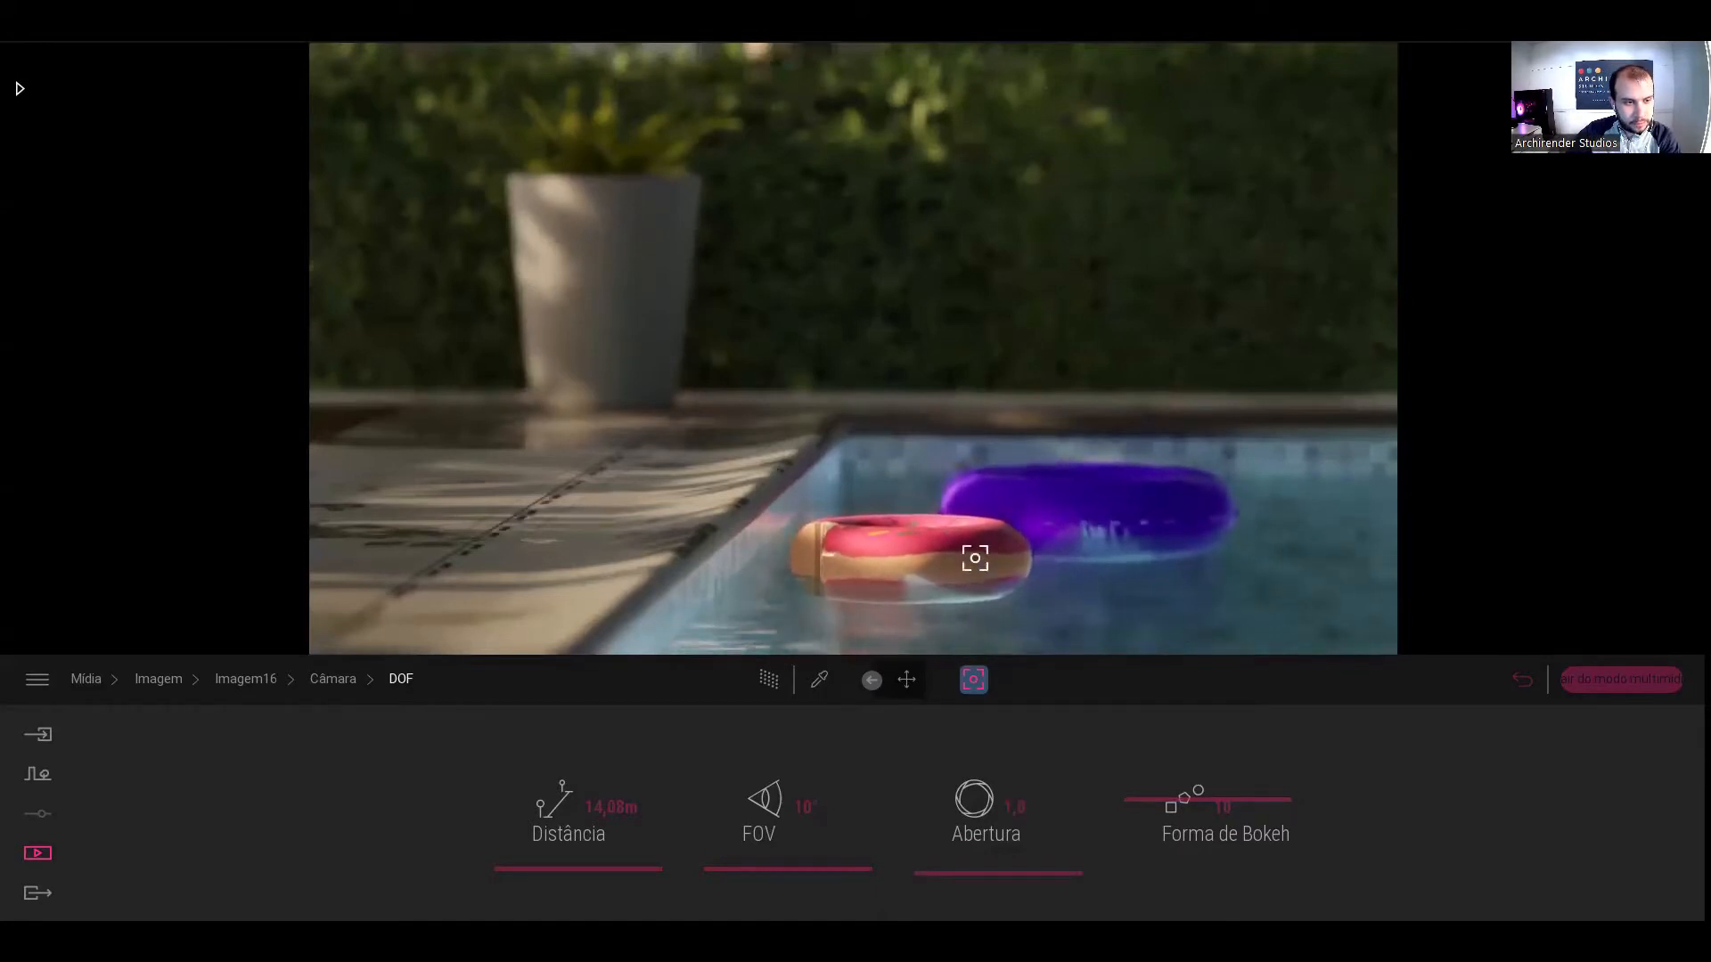
{"action": "left_click", "coordinate": [1022, 872]}
{"action": "left_click_drag", "start_coordinate": [1022, 871], "coordinate": [1021, 857]}
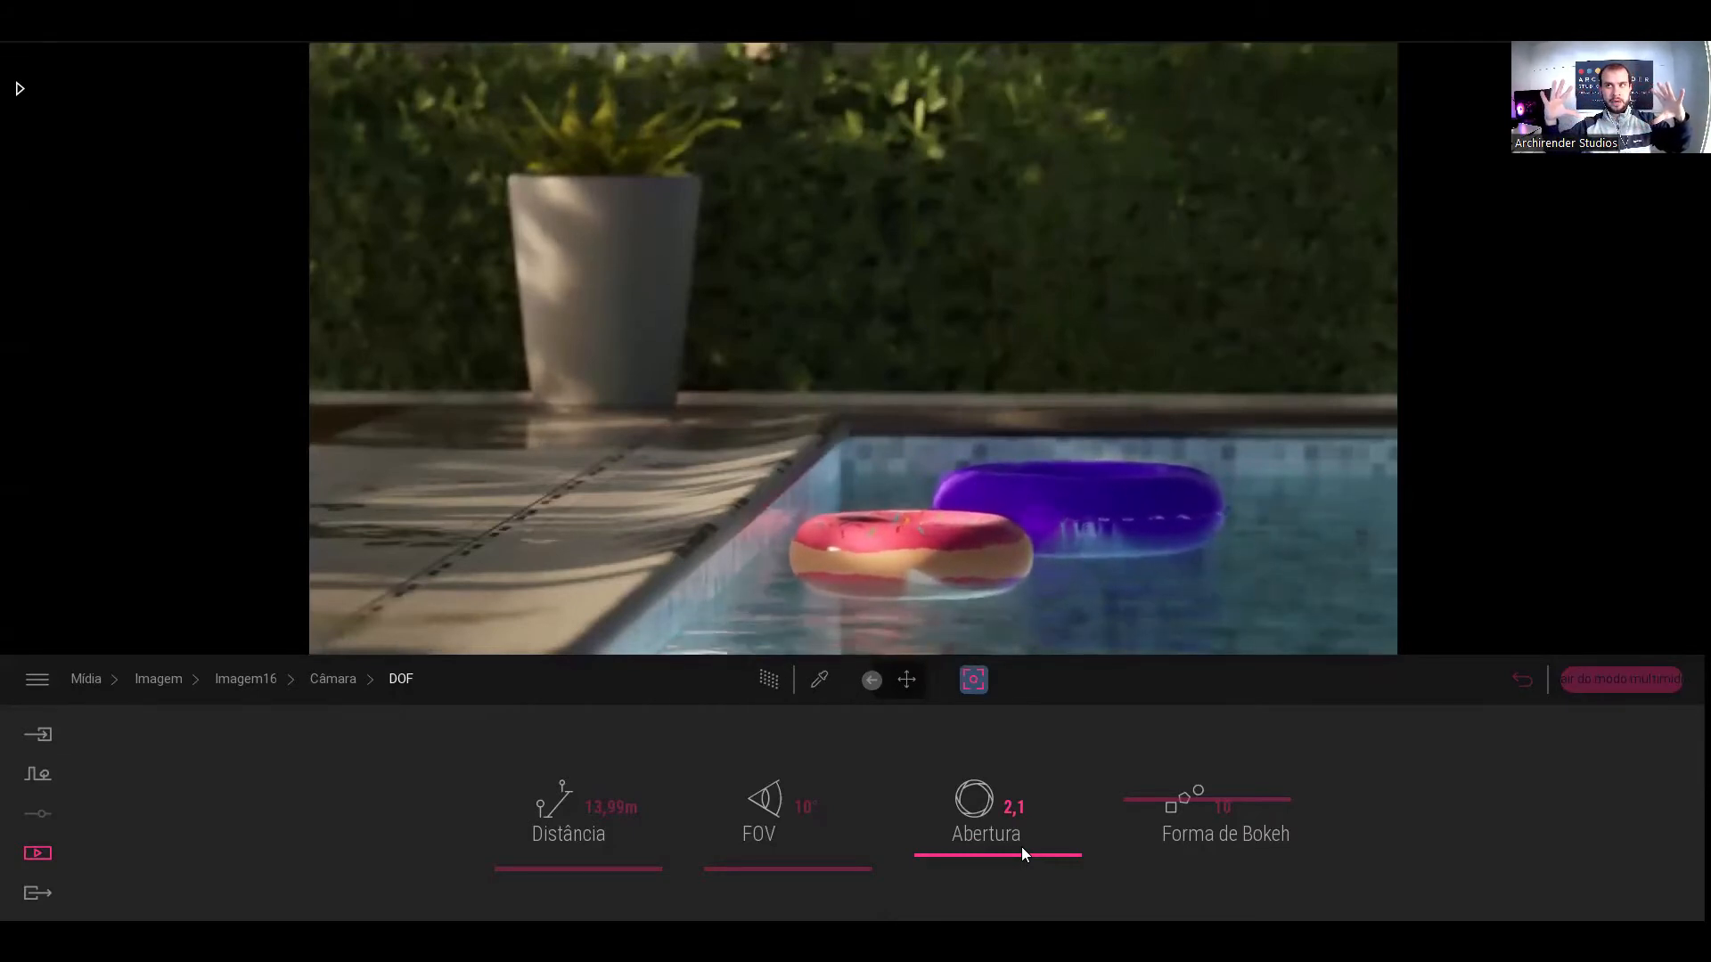
{"action": "left_click_drag", "start_coordinate": [1000, 854], "coordinate": [1001, 893]}
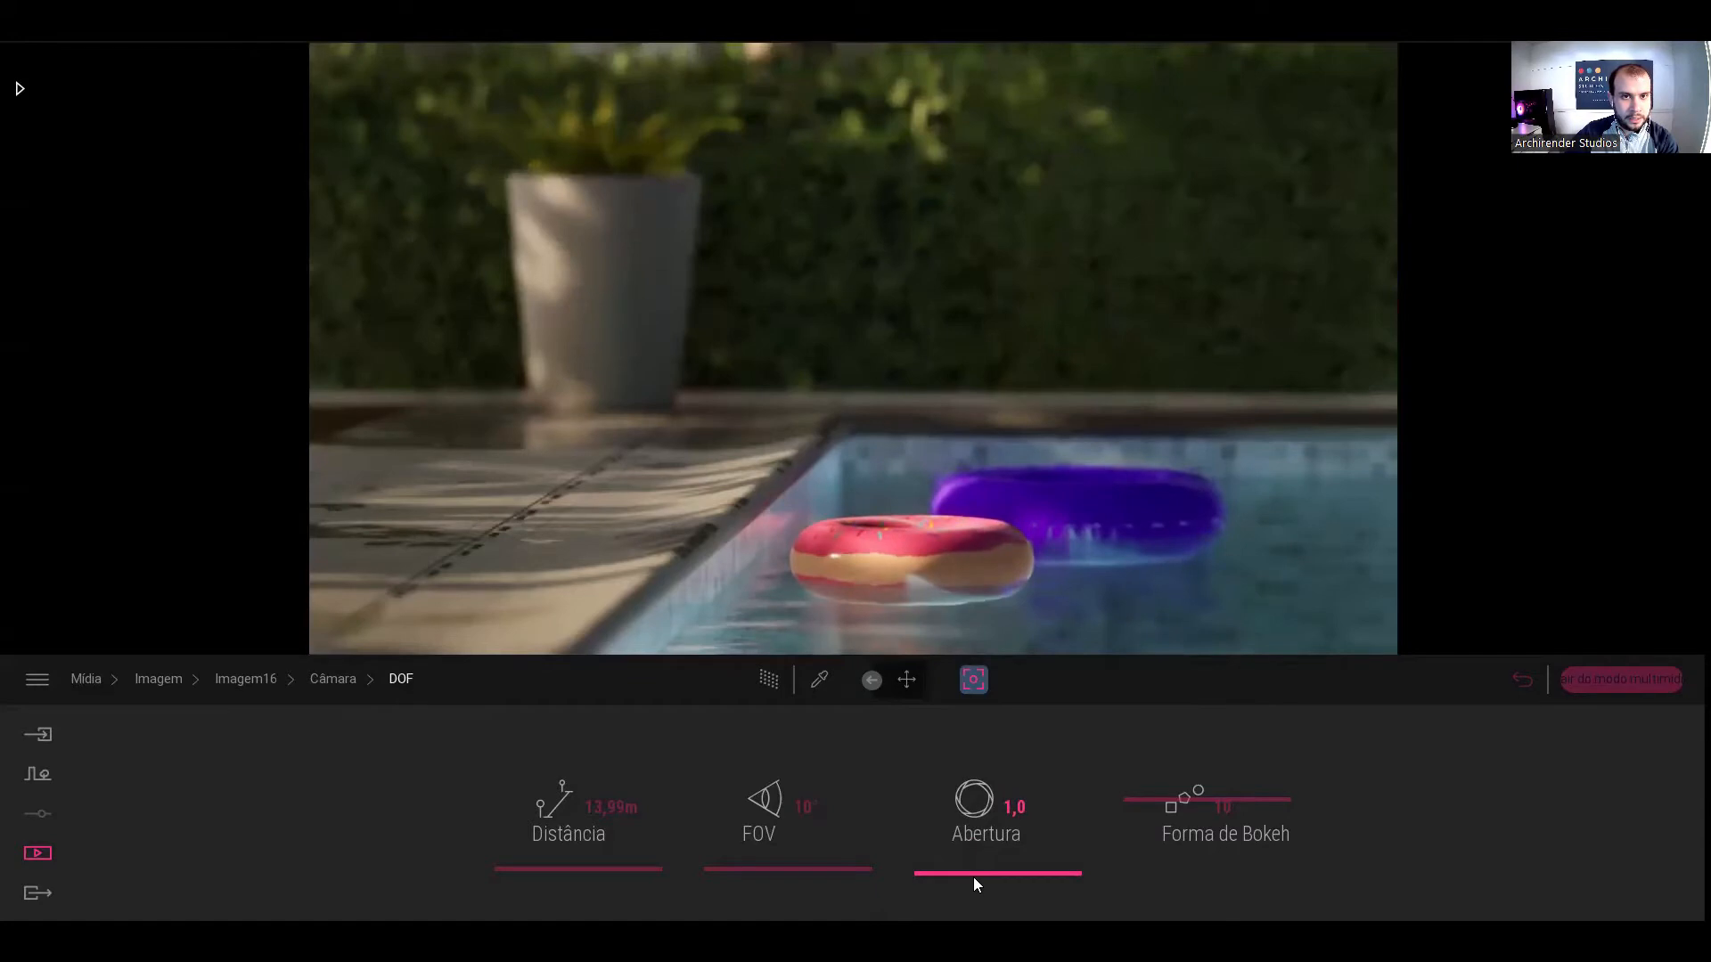
- Raise the DOF aperture to 10.0 to compare the background sharpness, and return it to 1.0
{"action": "left_click_drag", "start_coordinate": [980, 875], "coordinate": [1023, 713]}
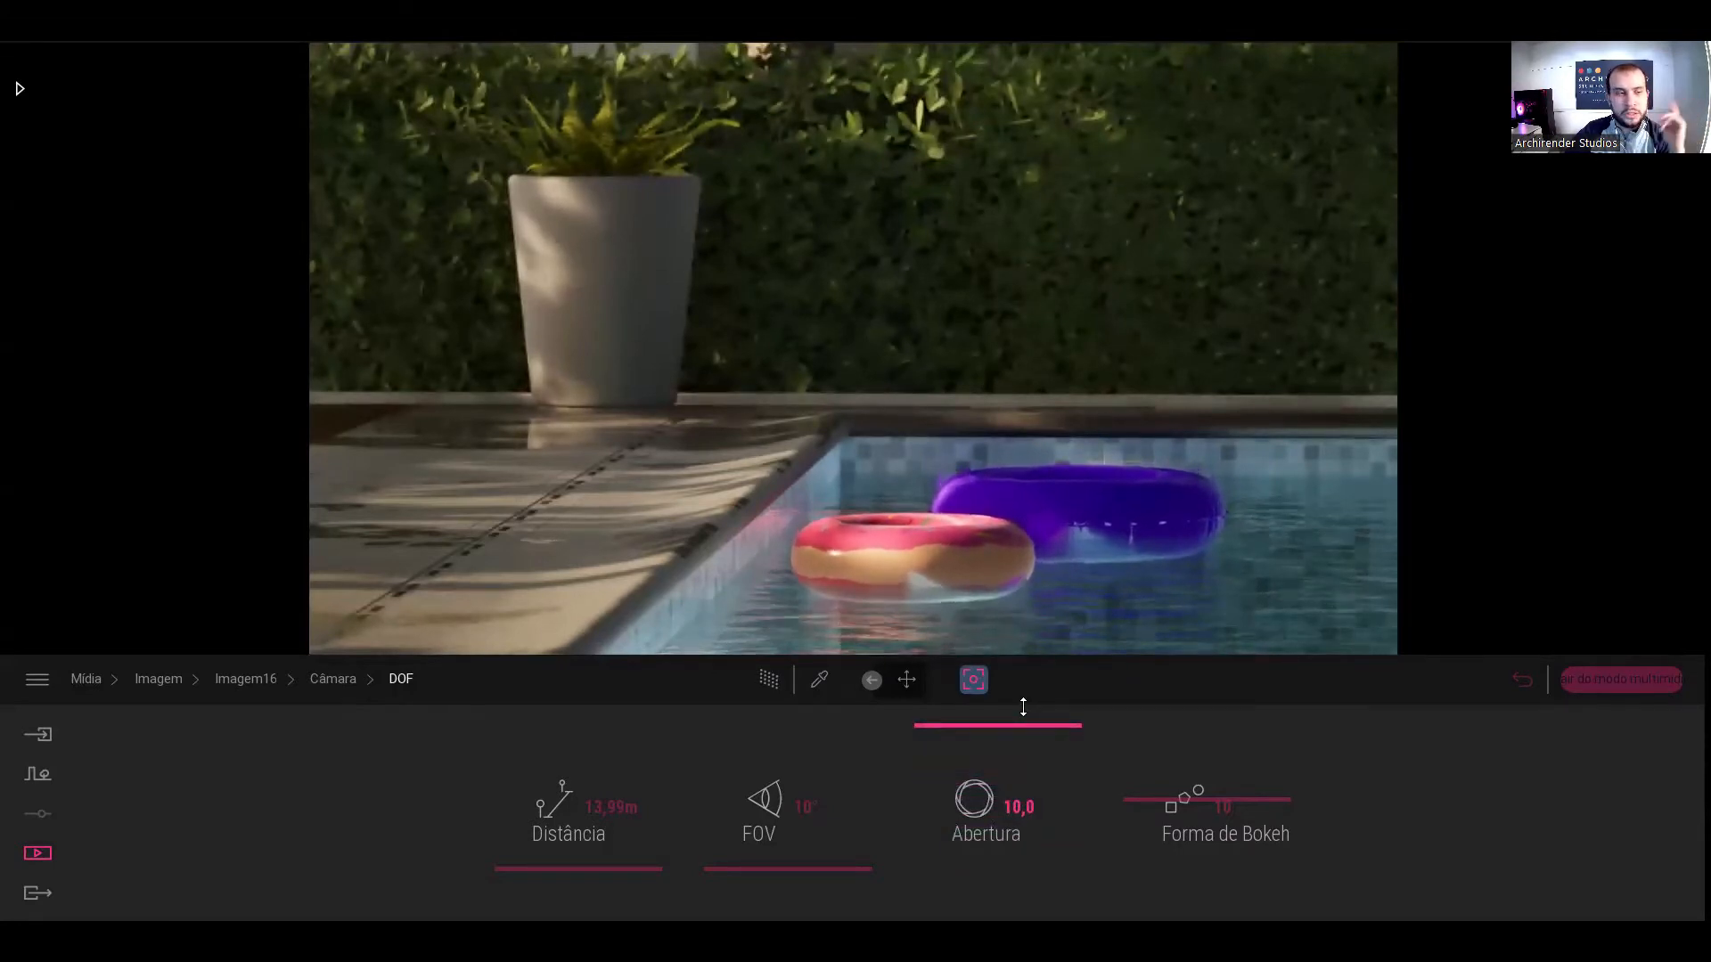
{"action": "left_click_drag", "start_coordinate": [1024, 706], "coordinate": [1023, 856]}
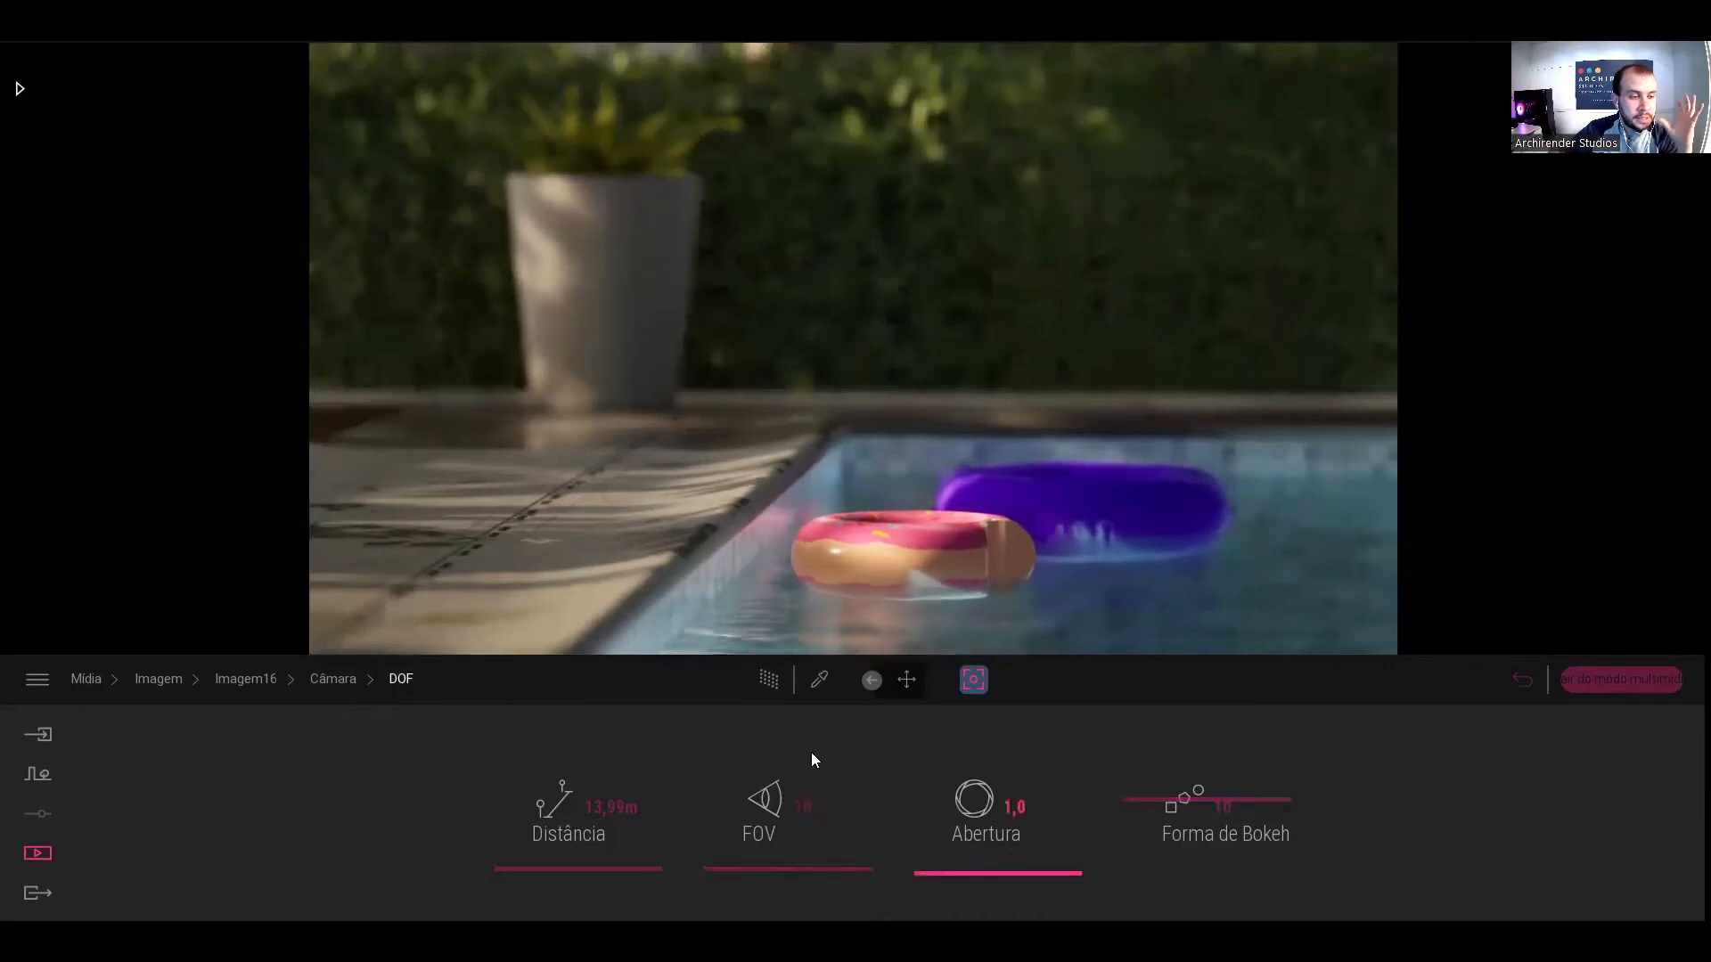
- Reload the saved Imagem16 view, set its camera focal length to 39 mm and open the DOF settings
{"action": "left_click", "coordinate": [327, 678]}
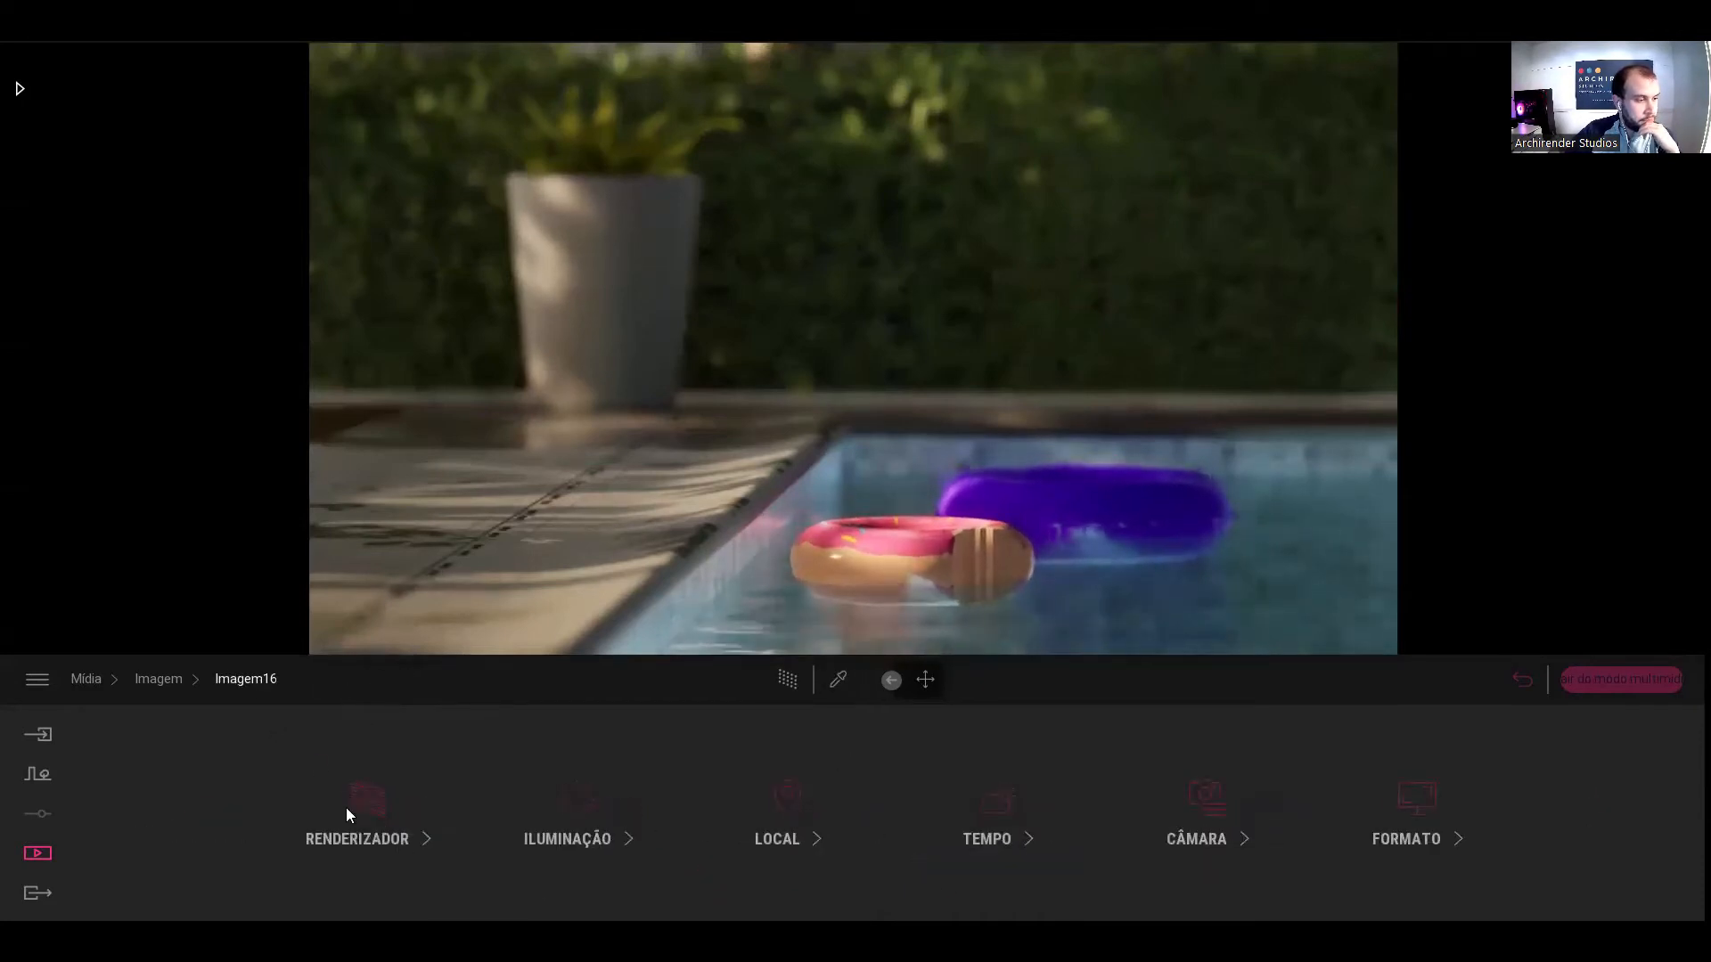
{"action": "left_click", "coordinate": [161, 680]}
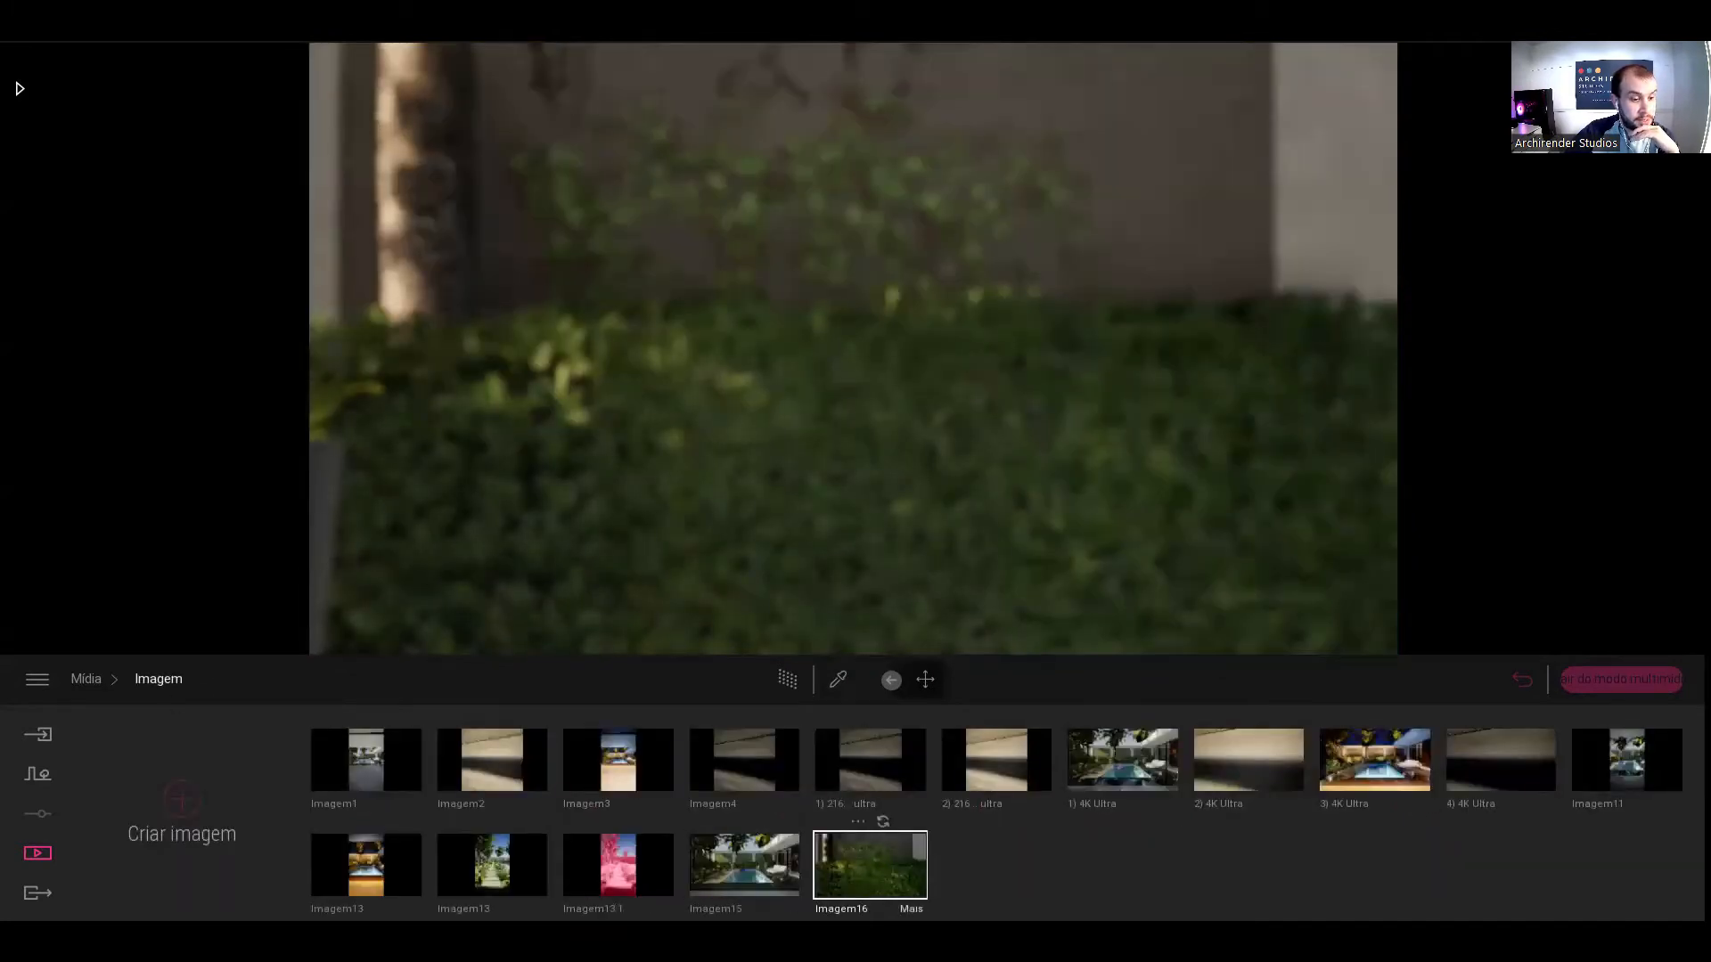
{"action": "left_click", "coordinate": [870, 863]}
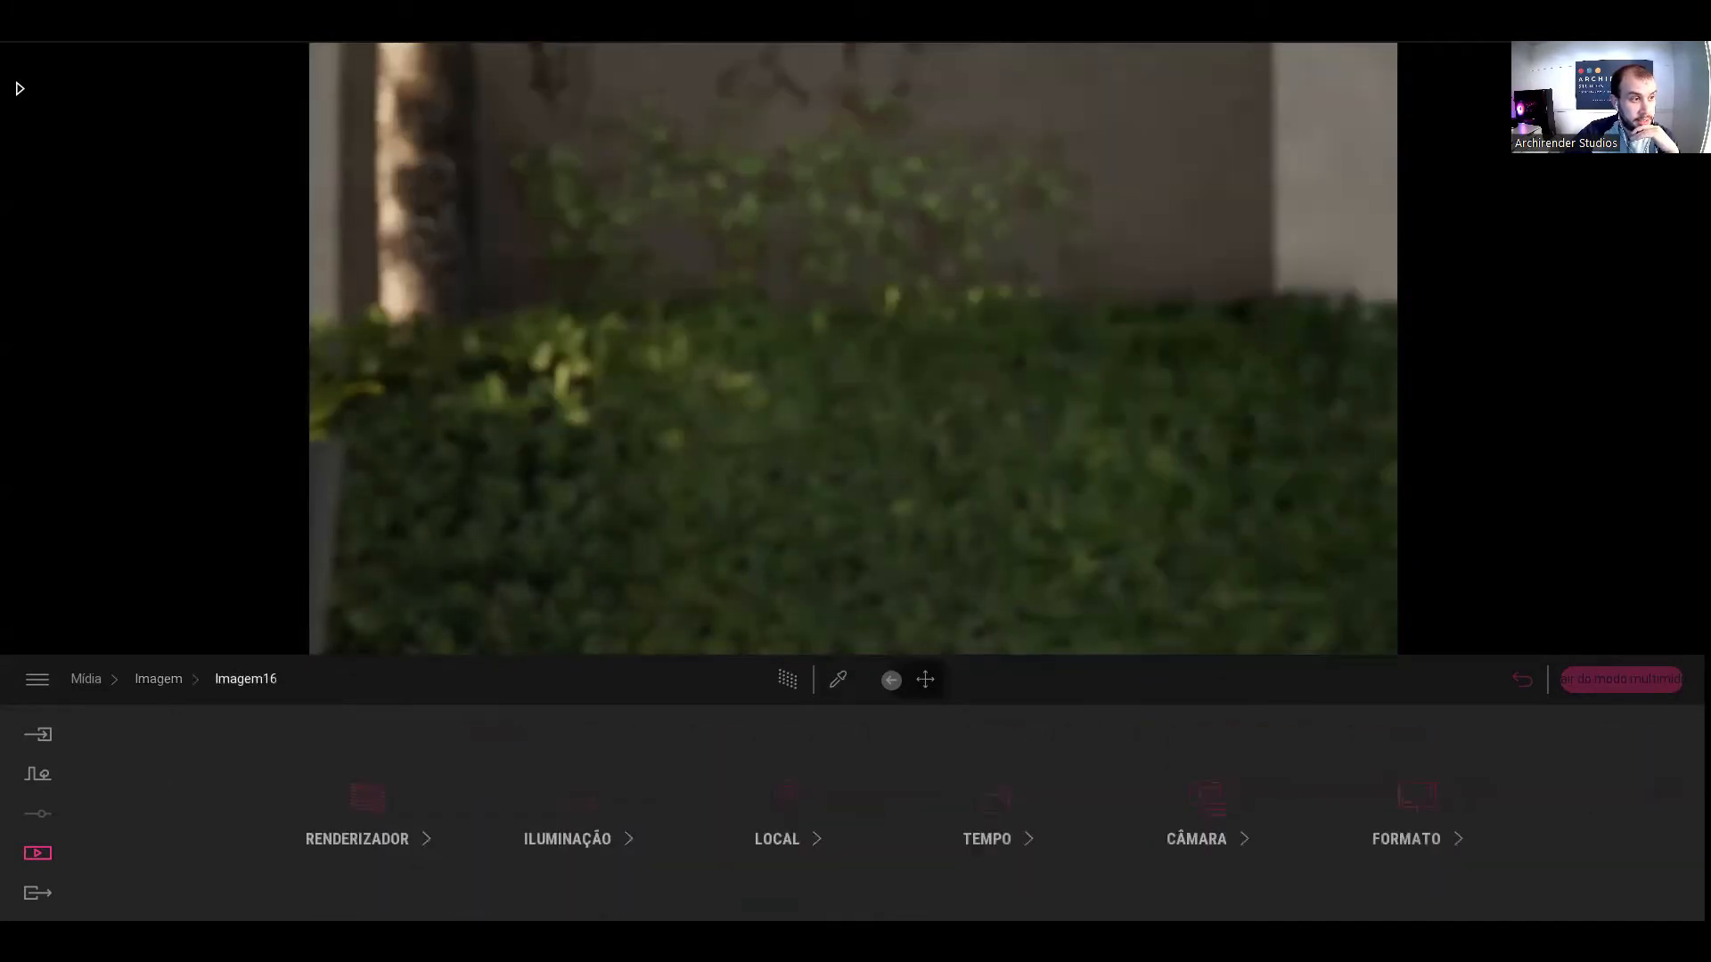
{"action": "left_click", "coordinate": [1185, 806]}
{"action": "type", "text": "39"}
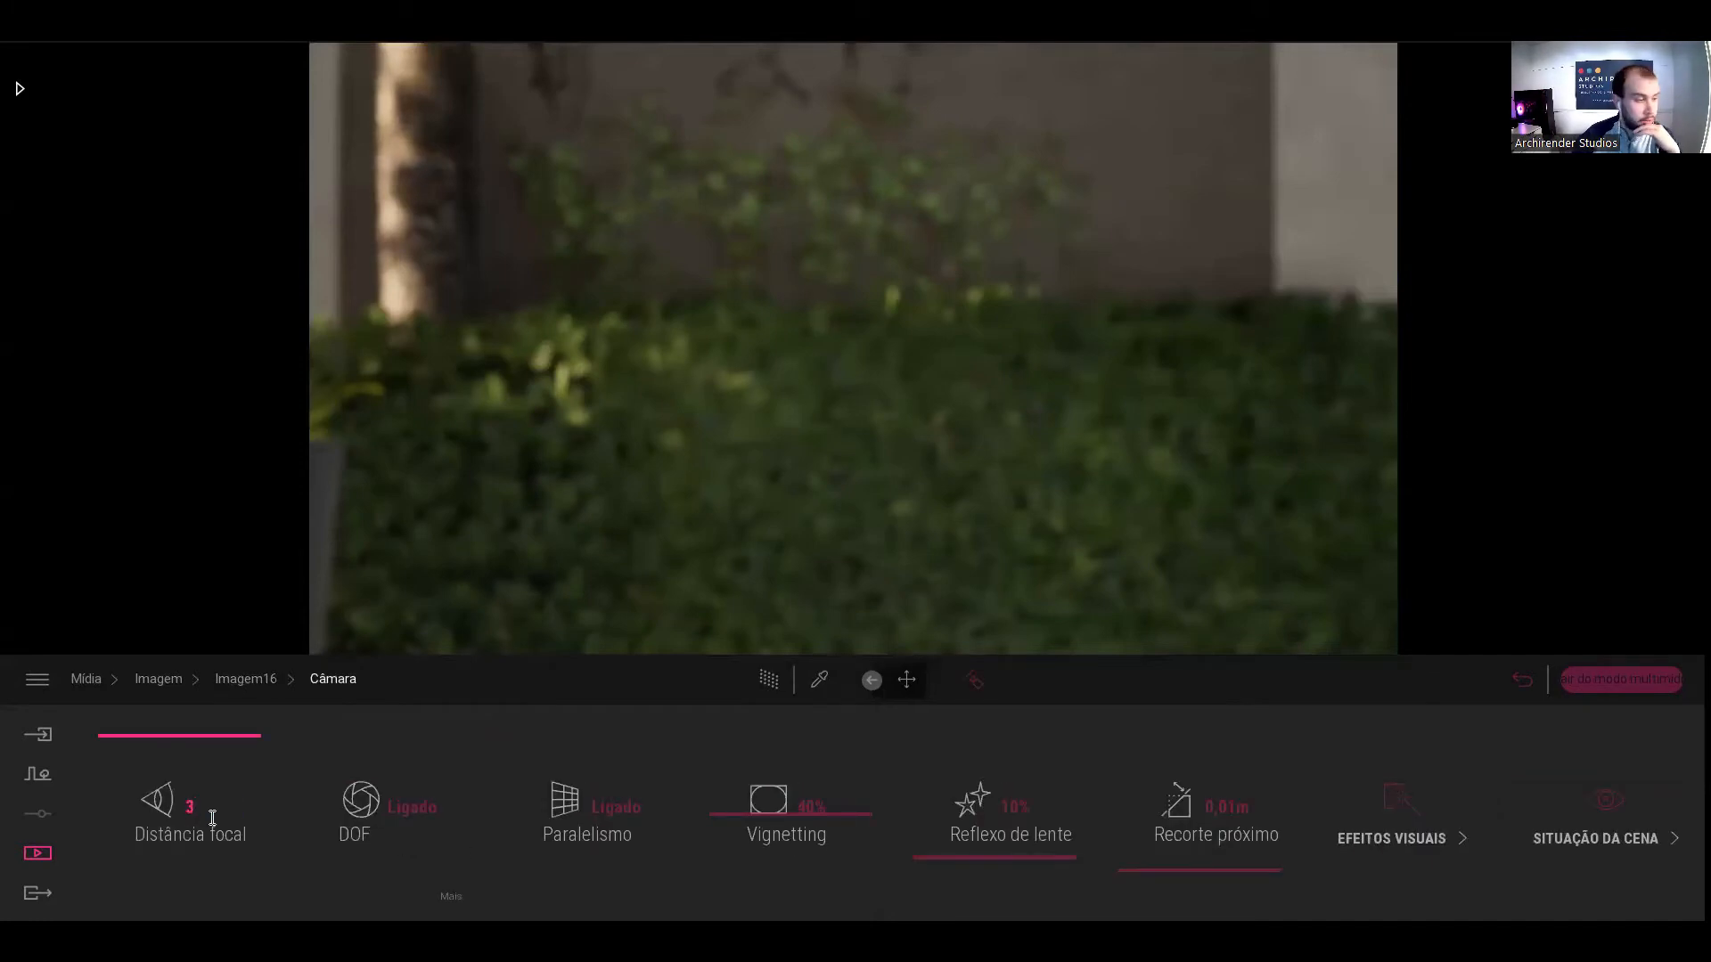
{"action": "key", "text": "Return"}
{"action": "left_click", "coordinate": [361, 807]}
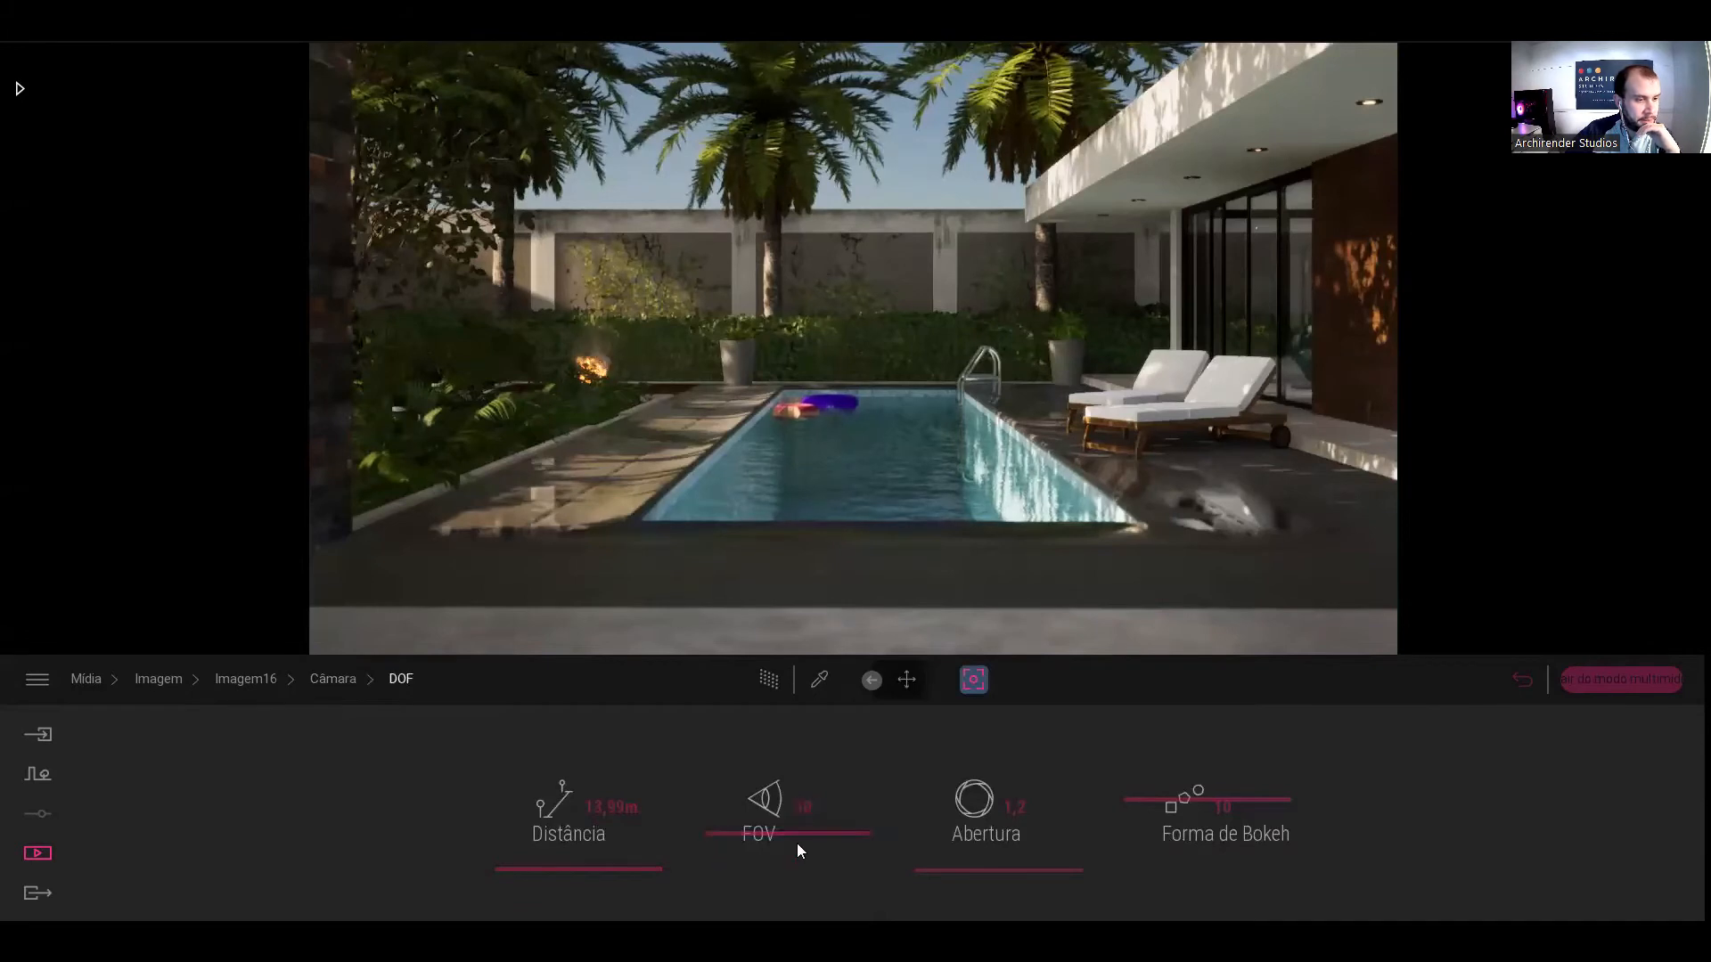
- Set the DOF aperture to 1.0, bokeh shape to 11 and FOV to 5°, framing the fire in the garden
{"action": "left_click_drag", "start_coordinate": [1186, 802], "coordinate": [1184, 786]}
{"action": "left_click_drag", "start_coordinate": [784, 833], "coordinate": [784, 851]}
{"action": "left_click_drag", "start_coordinate": [982, 870], "coordinate": [982, 874]}
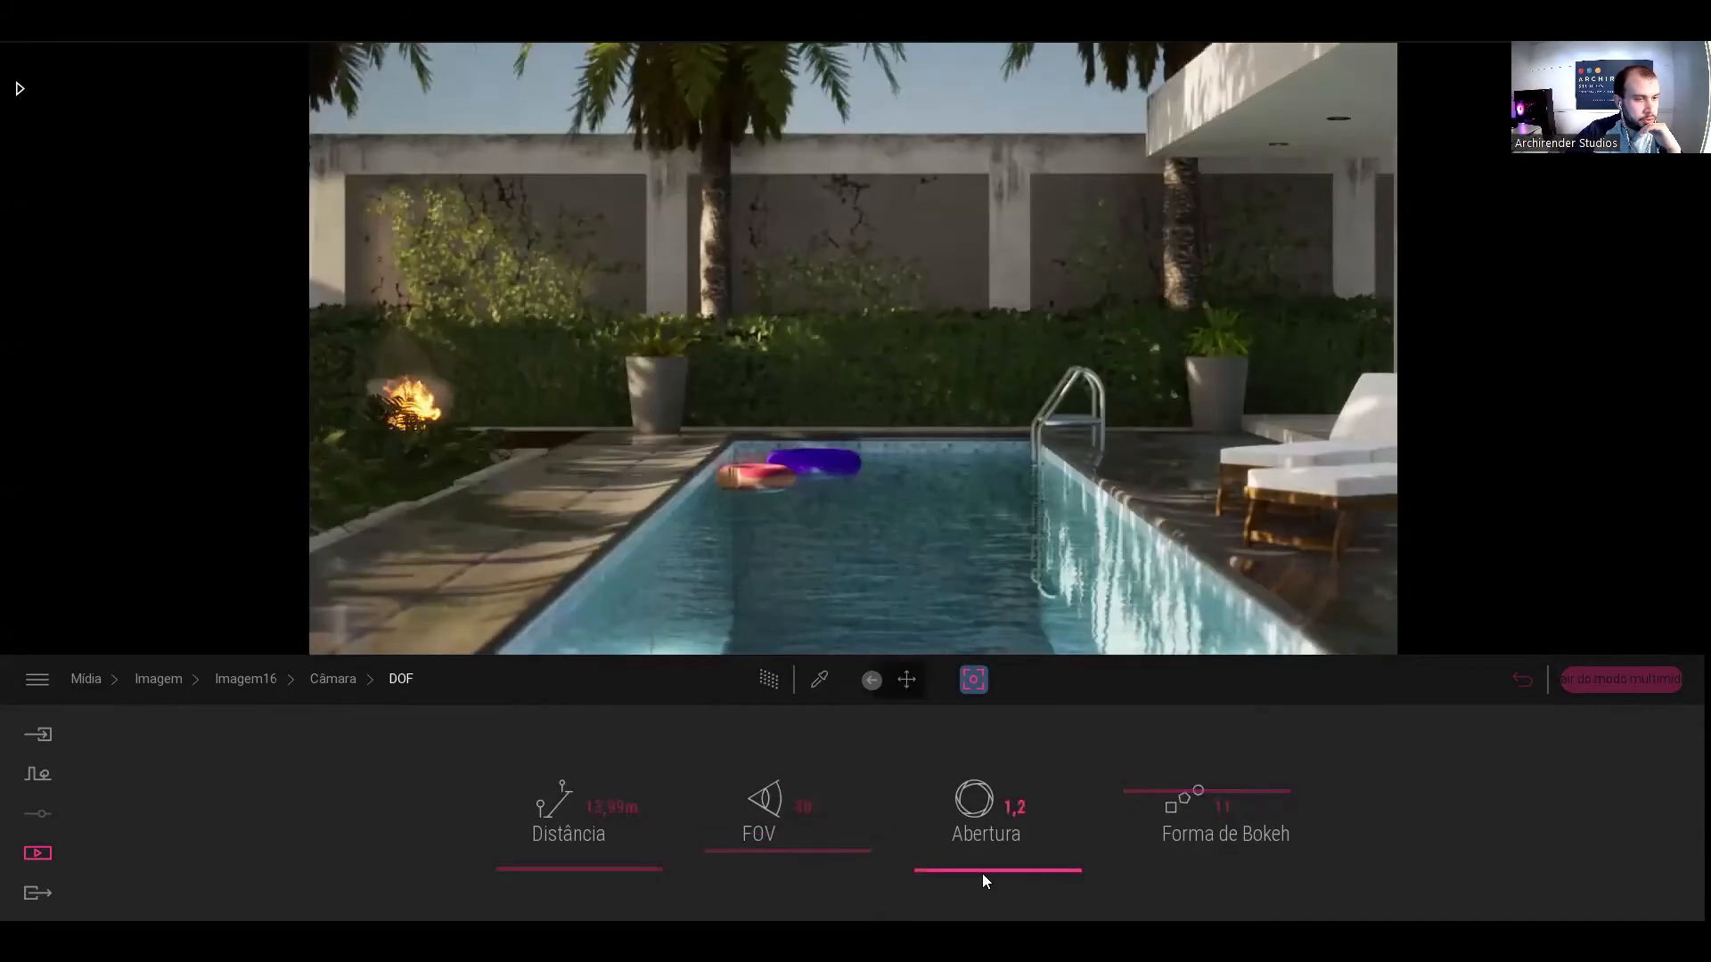
{"action": "mouse_move", "coordinate": [784, 852]}
{"action": "left_mouse_down"}
{"action": "mouse_move", "coordinate": [798, 847]}
{"action": "mouse_move", "coordinate": [787, 875]}
{"action": "left_mouse_up"}
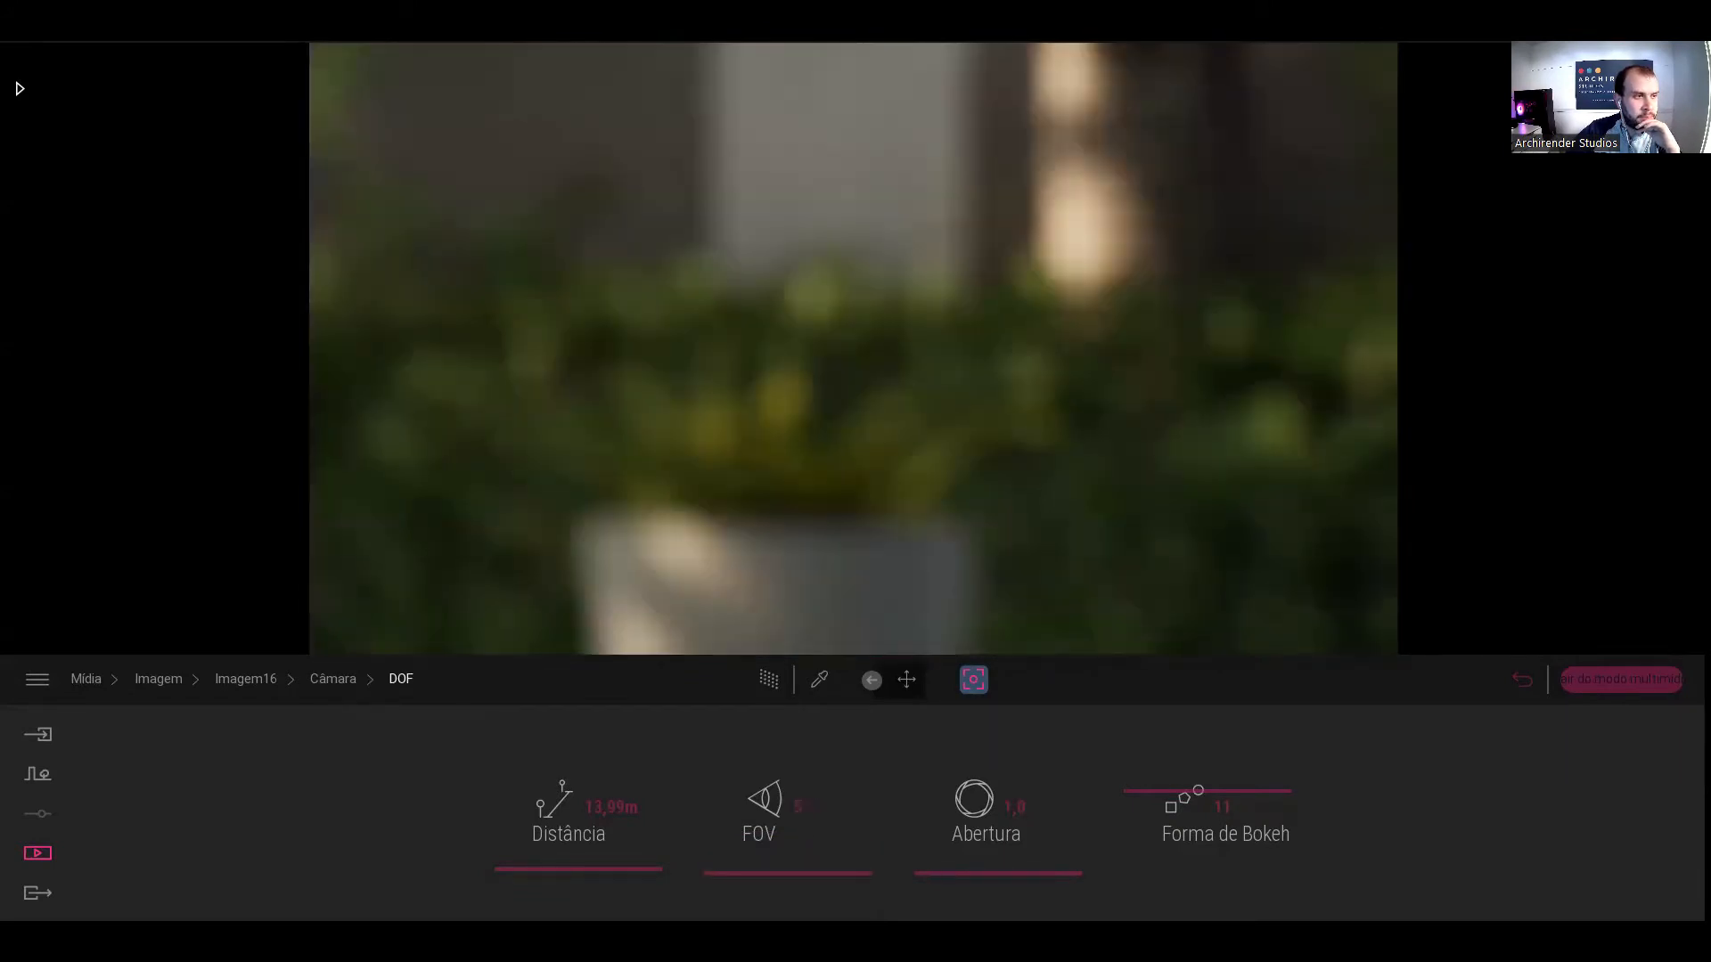
{"action": "left_click_drag", "start_coordinate": [812, 869], "coordinate": [810, 859]}
{"action": "right_click_drag", "start_coordinate": [810, 859], "coordinate": [747, 870]}
{"action": "left_click_drag", "start_coordinate": [747, 864], "coordinate": [747, 878]}
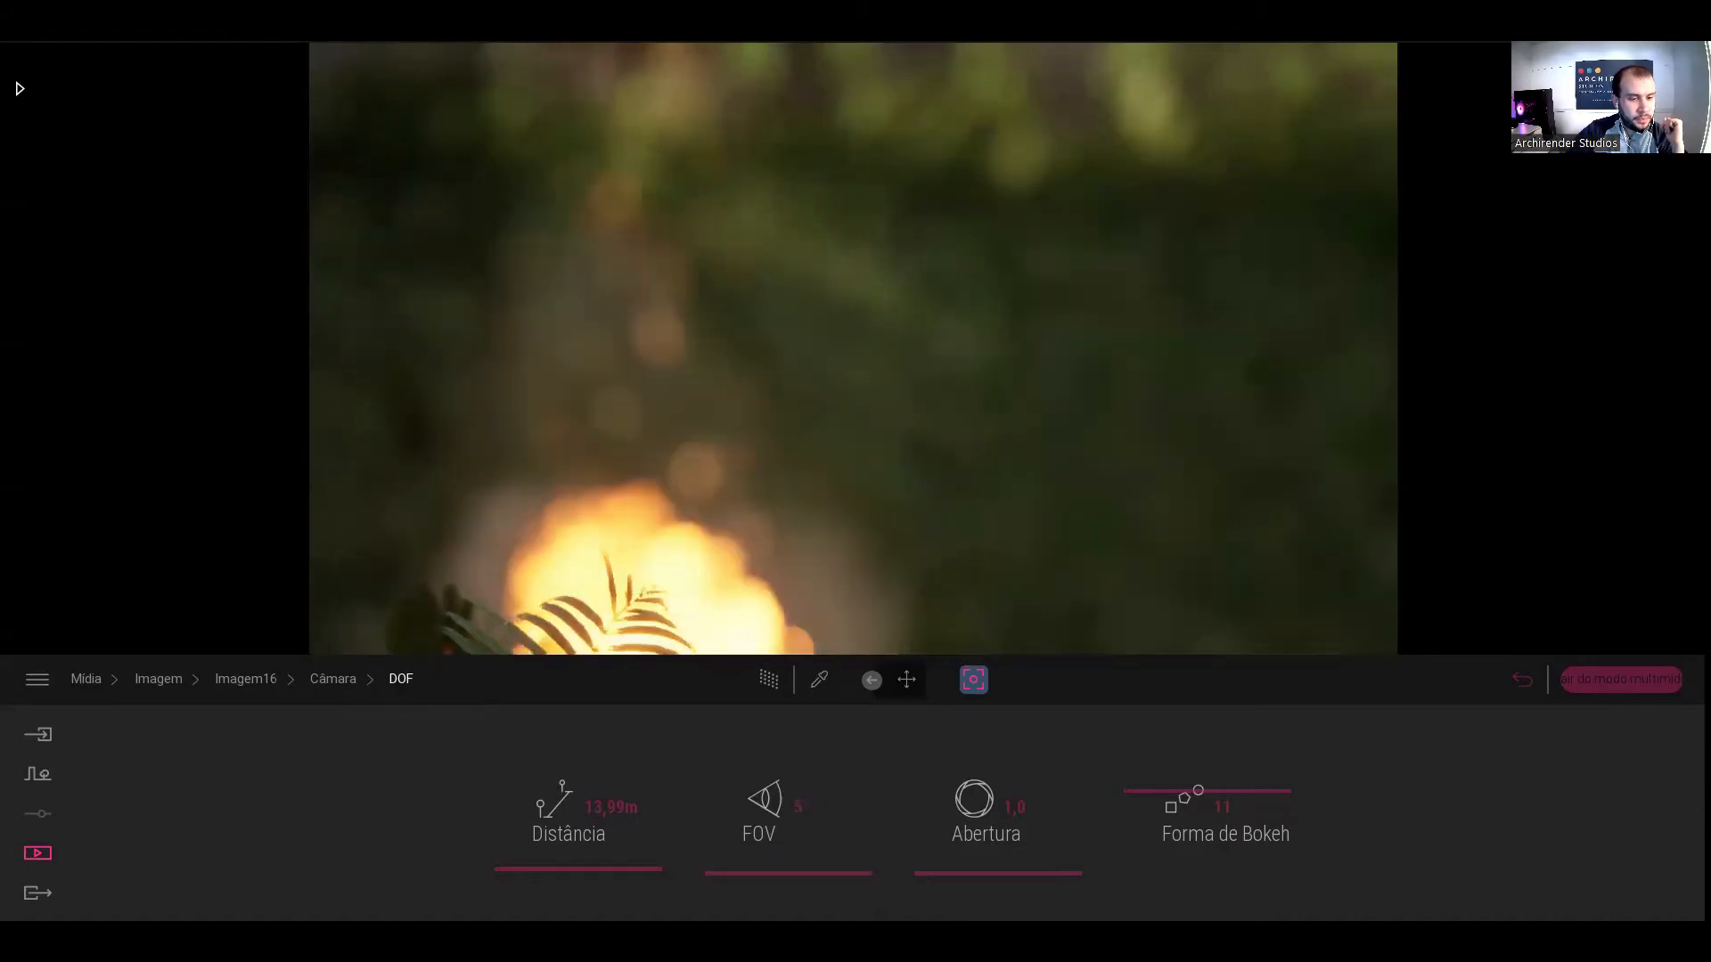
- Compare the blur on the fire with the bokeh shape at 4 and at 16
{"action": "left_click_drag", "start_coordinate": [1208, 791], "coordinate": [1207, 873]}
{"action": "mouse_move", "coordinate": [1155, 941]}
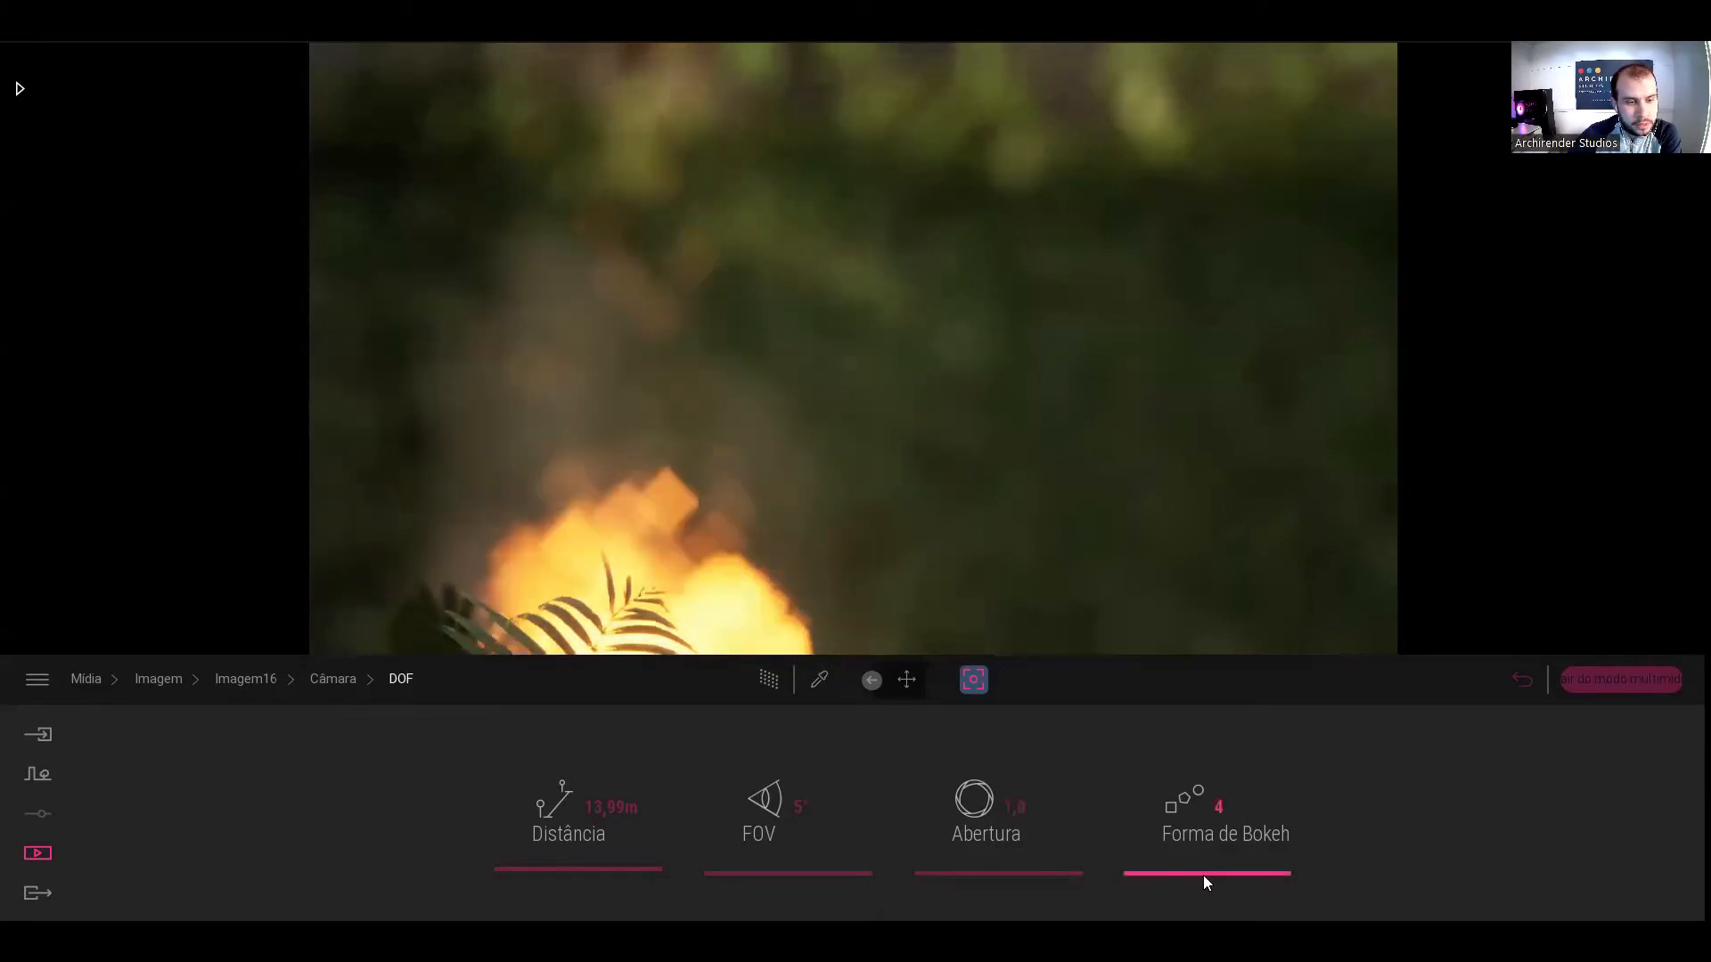
{"action": "left_click_drag", "start_coordinate": [1198, 870], "coordinate": [1207, 691]}
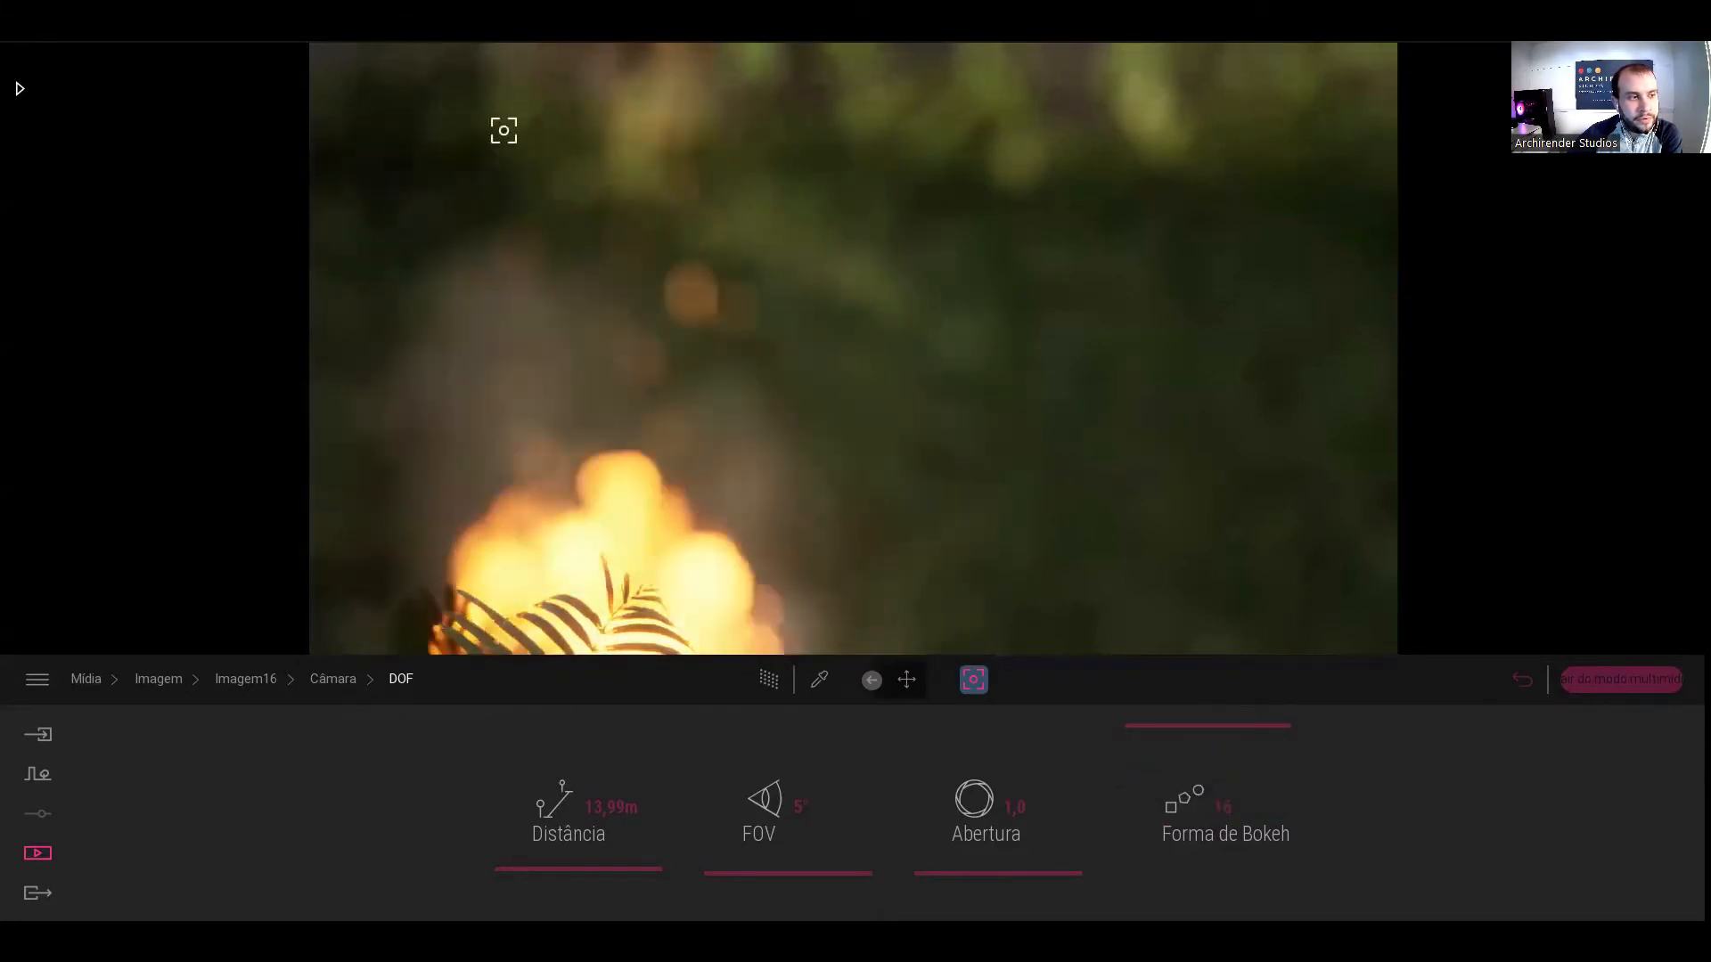
- Frame the ceiling lights under the roof at a 5° FOV and lower the bokeh shape to 4
{"action": "left_click_drag", "start_coordinate": [797, 874], "coordinate": [797, 852]}
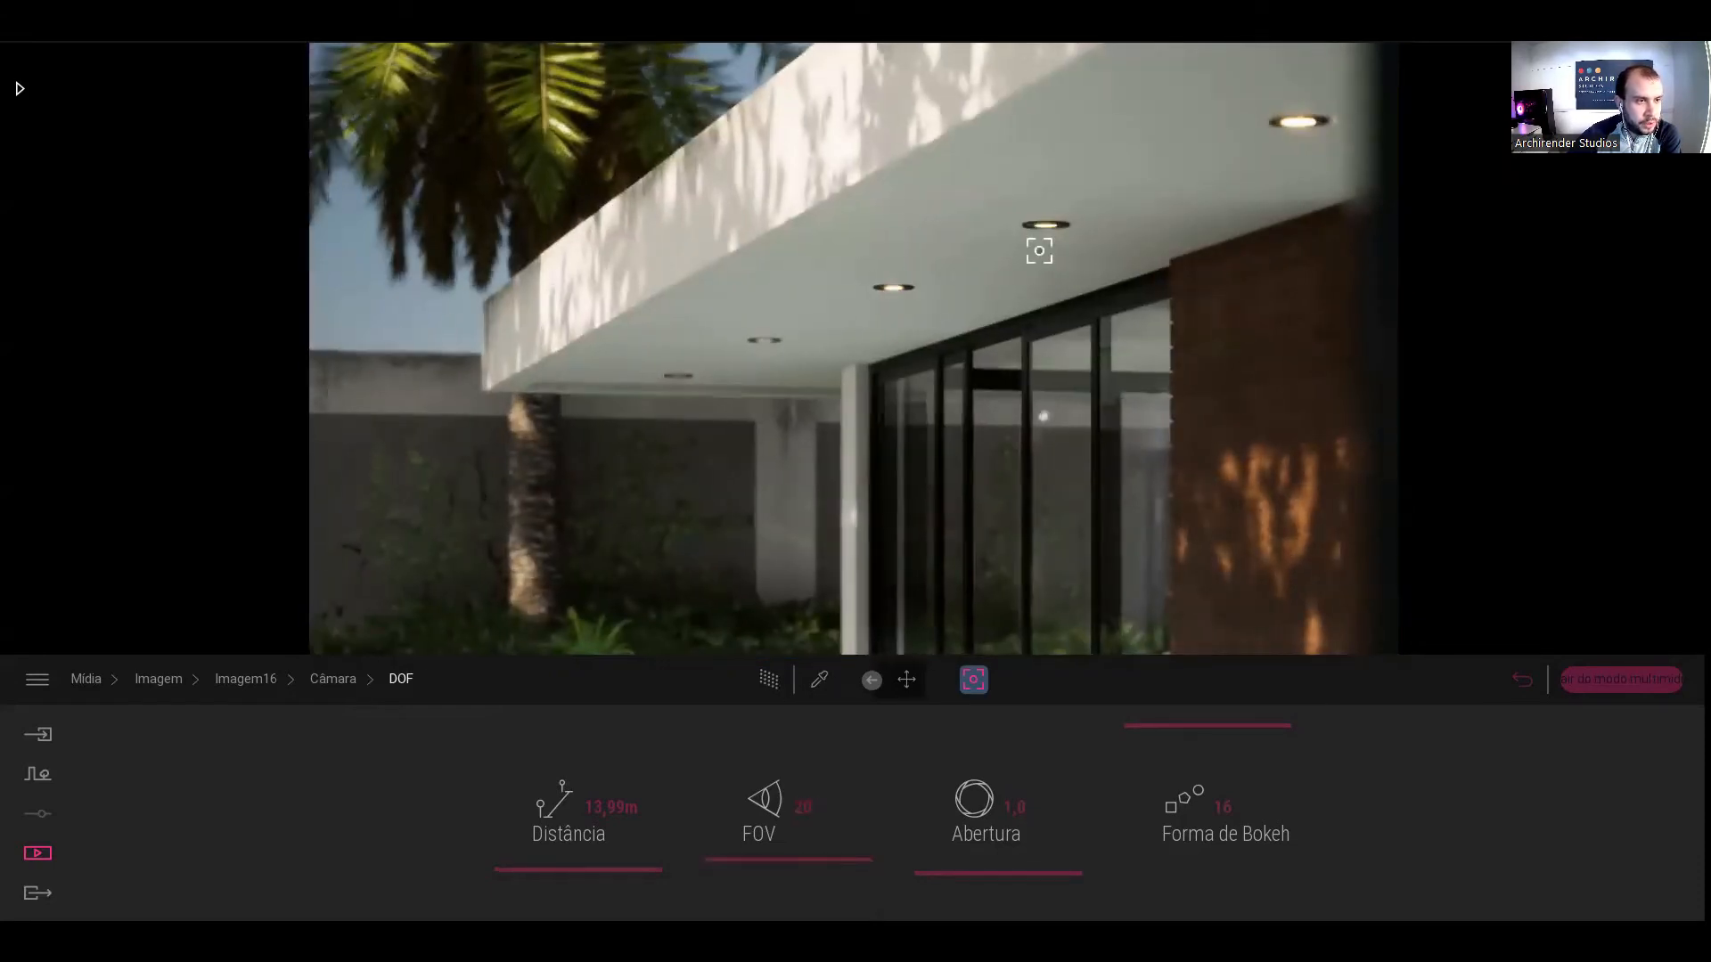
{"action": "left_click_drag", "start_coordinate": [751, 865], "coordinate": [774, 877]}
{"action": "left_click_drag", "start_coordinate": [1193, 729], "coordinate": [1181, 875]}
{"action": "right_click_drag", "start_coordinate": [1071, 418], "coordinate": [1146, 425]}
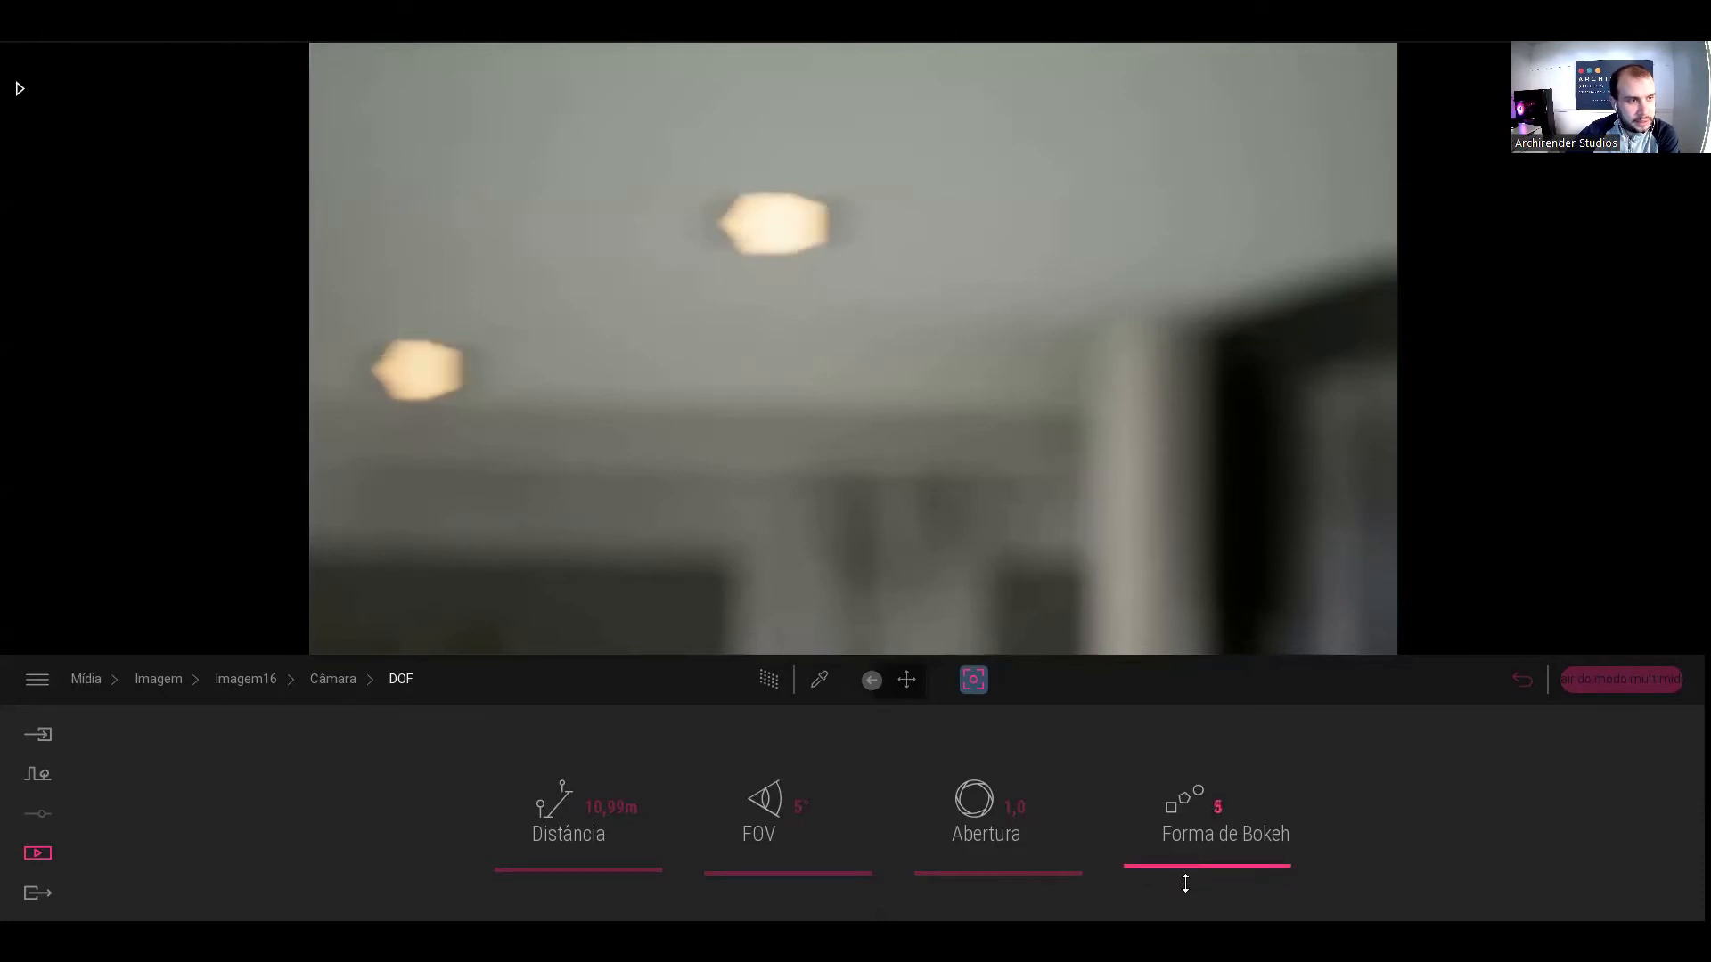
{"action": "mouse_move", "coordinate": [1187, 867]}
{"action": "left_mouse_down"}
{"action": "mouse_move", "coordinate": [1197, 720]}
{"action": "mouse_move", "coordinate": [1197, 873]}
{"action": "left_mouse_up"}
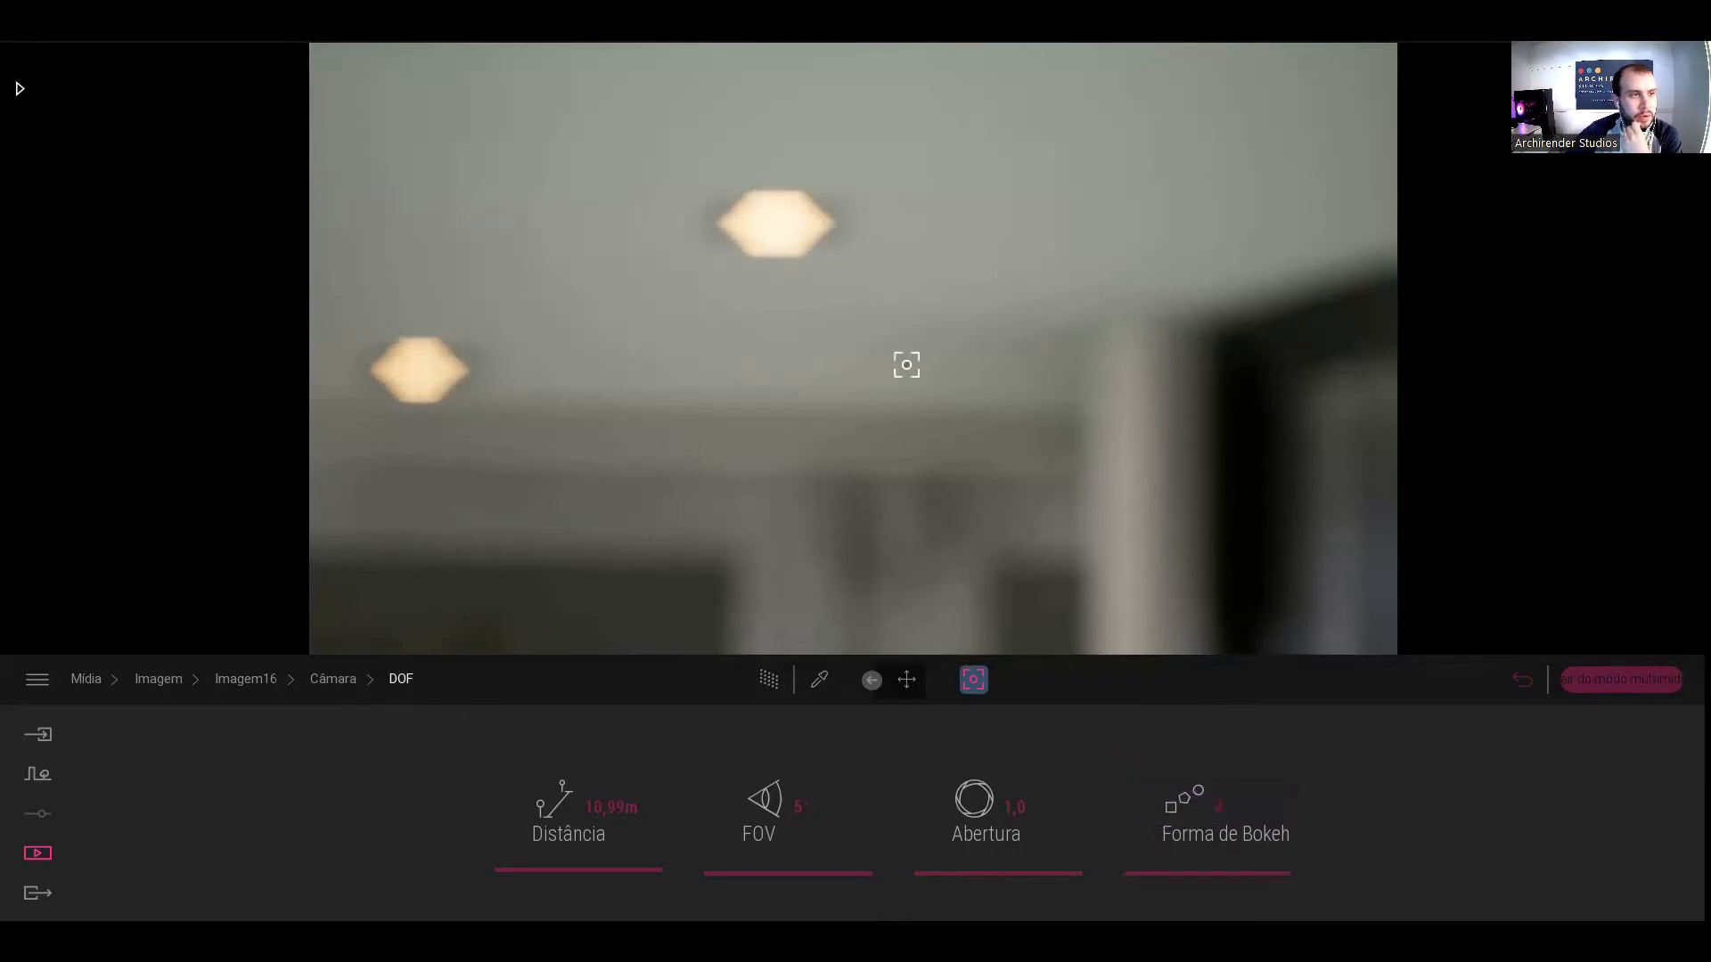
- Reframe the blurred ceiling lights, raise the bokeh shape to 10 for comparison and return it to 4
{"action": "right_click_drag", "start_coordinate": [920, 219], "coordinate": [817, 216]}
{"action": "mouse_move", "coordinate": [913, 402]}
{"action": "right_mouse_down"}
{"action": "mouse_move", "coordinate": [841, 423]}
{"action": "mouse_move", "coordinate": [950, 420]}
{"action": "mouse_move", "coordinate": [893, 406]}
{"action": "mouse_move", "coordinate": [928, 389]}
{"action": "right_mouse_up"}
{"action": "left_click_drag", "start_coordinate": [1230, 856], "coordinate": [1227, 761]}
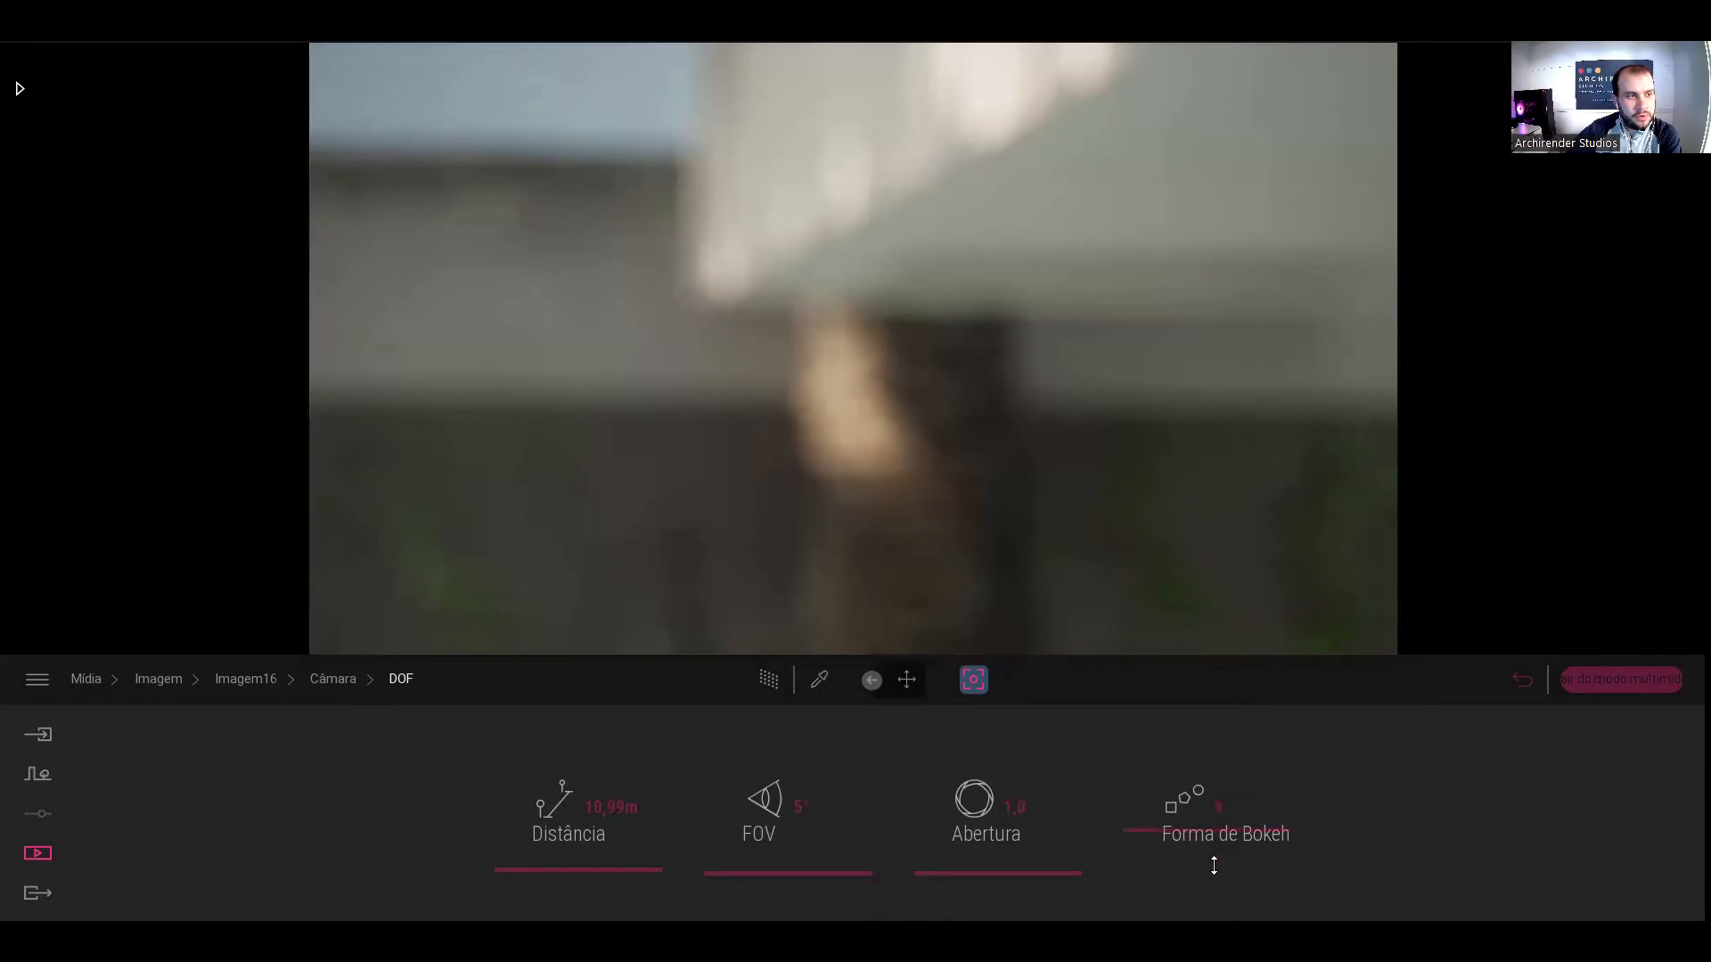
{"action": "mouse_move", "coordinate": [1069, 586]}
{"action": "right_mouse_down"}
{"action": "mouse_move", "coordinate": [1149, 584]}
{"action": "mouse_move", "coordinate": [1072, 573]}
{"action": "right_mouse_up"}
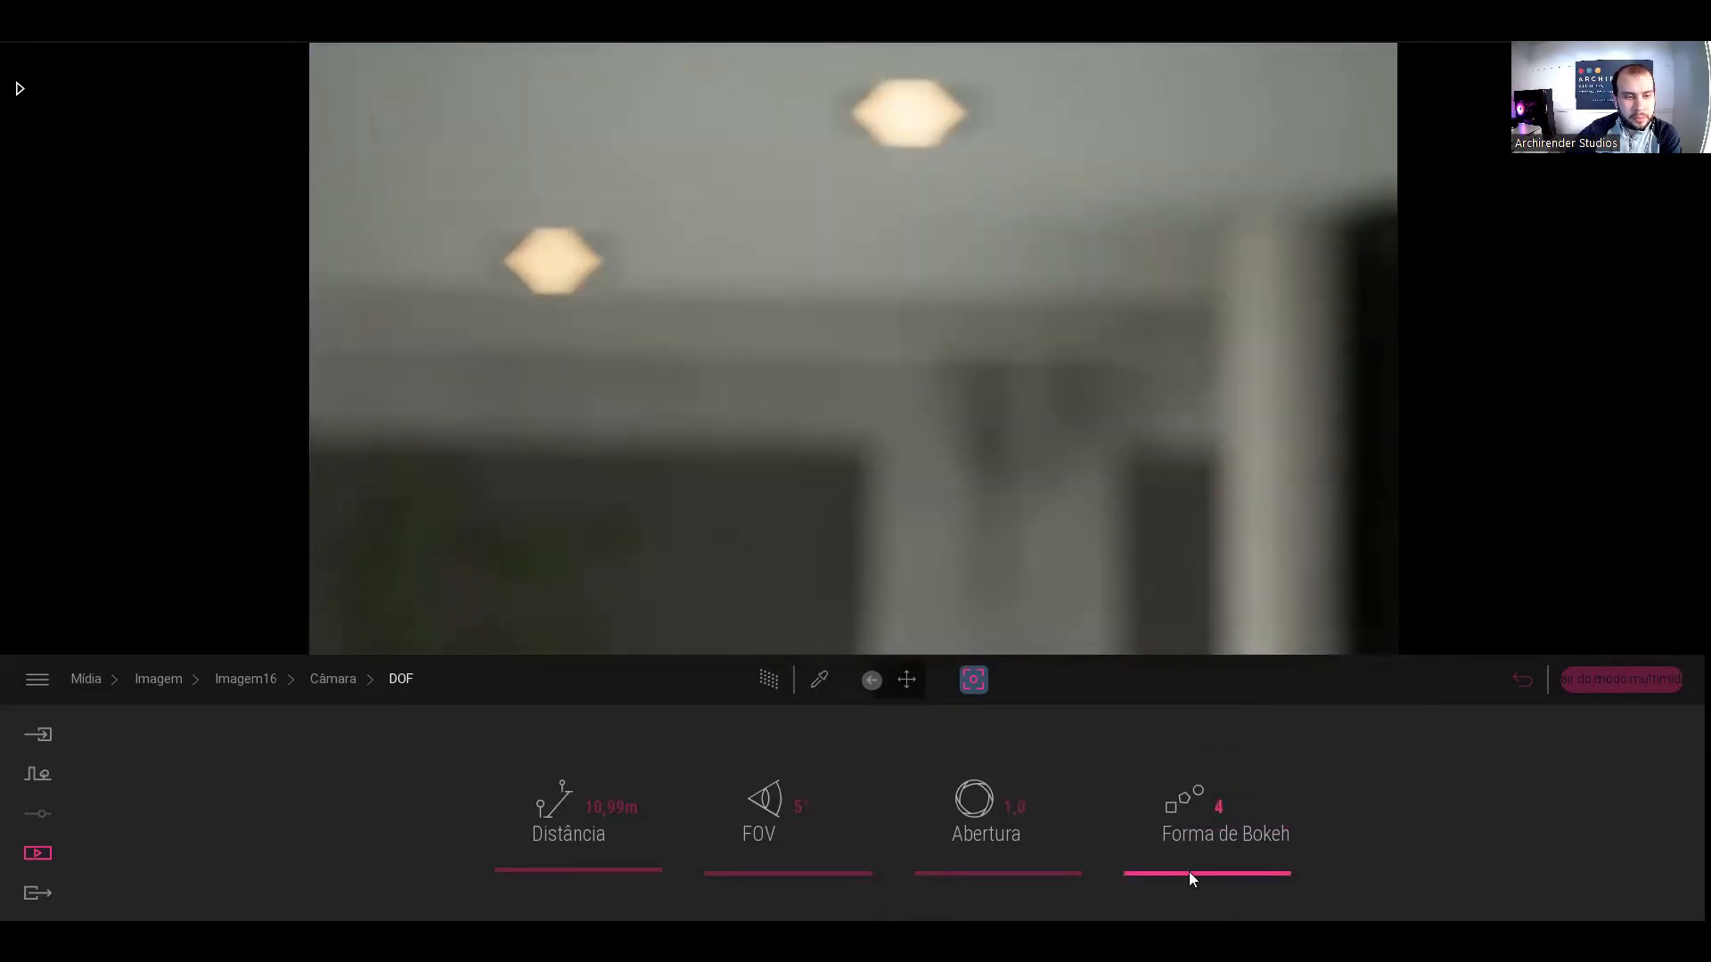
{"action": "left_click_drag", "start_coordinate": [1180, 858], "coordinate": [1167, 824]}
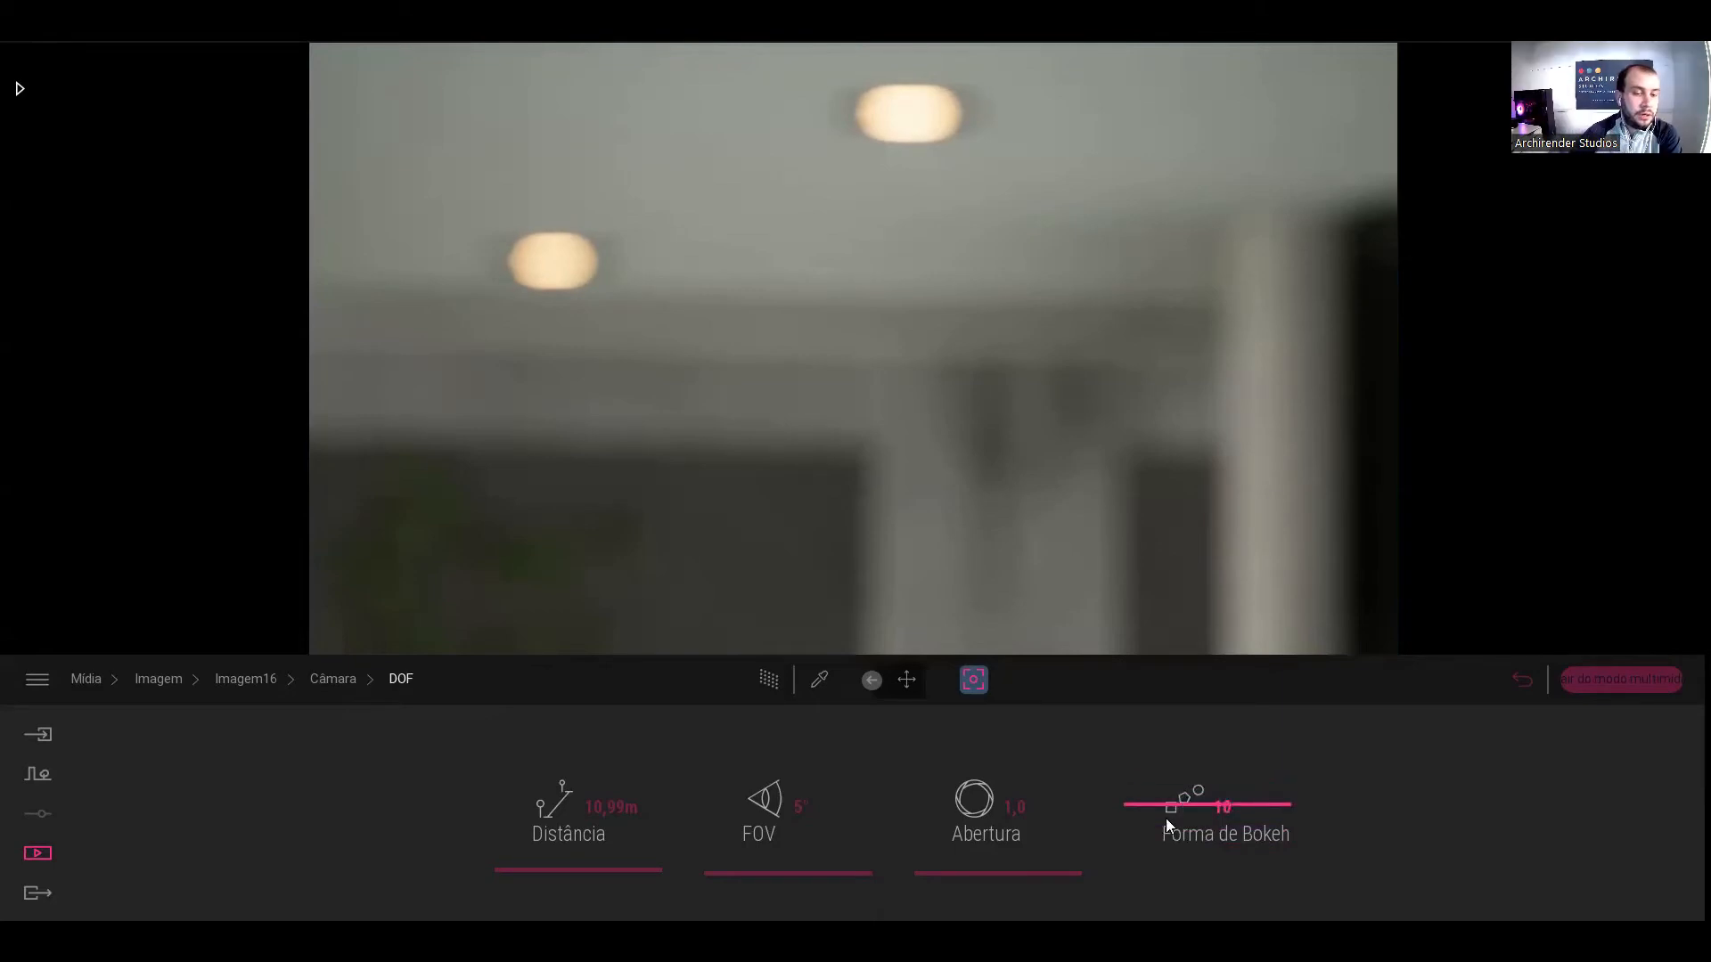
{"action": "left_click_drag", "start_coordinate": [1164, 818], "coordinate": [1168, 872]}
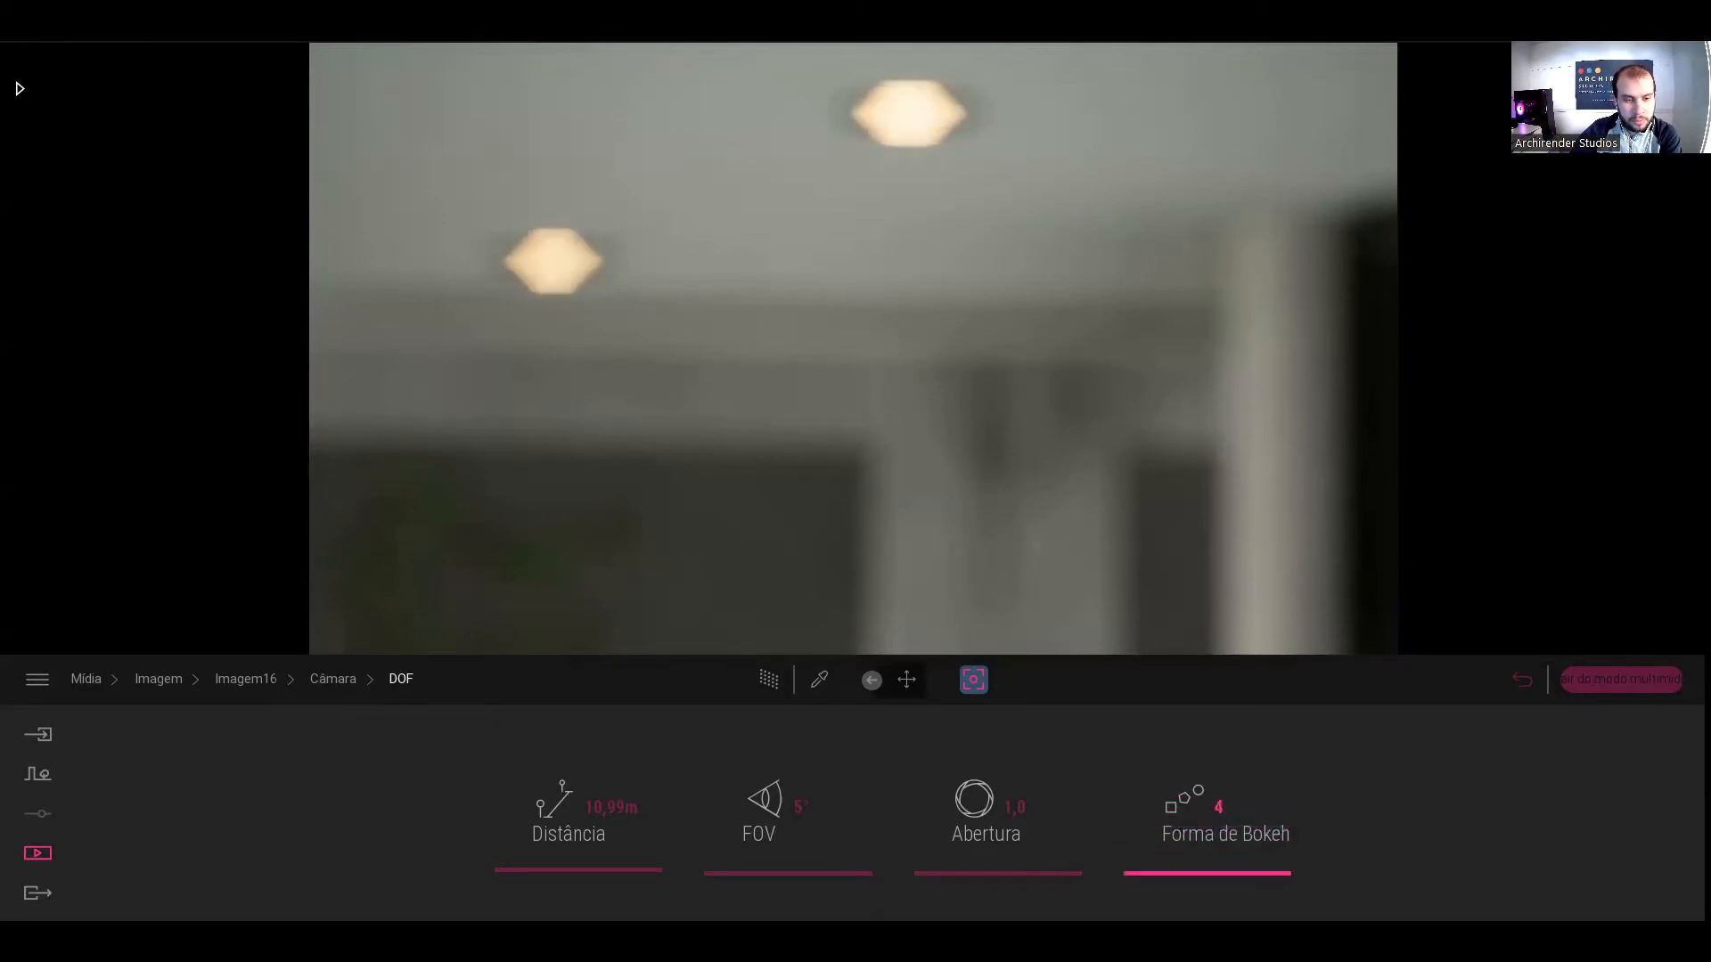
- Try bokeh shapes 8 and 16 on the ceiling lights, and lower the value to 5
{"action": "left_click_drag", "start_coordinate": [1164, 765], "coordinate": [1164, 830]}
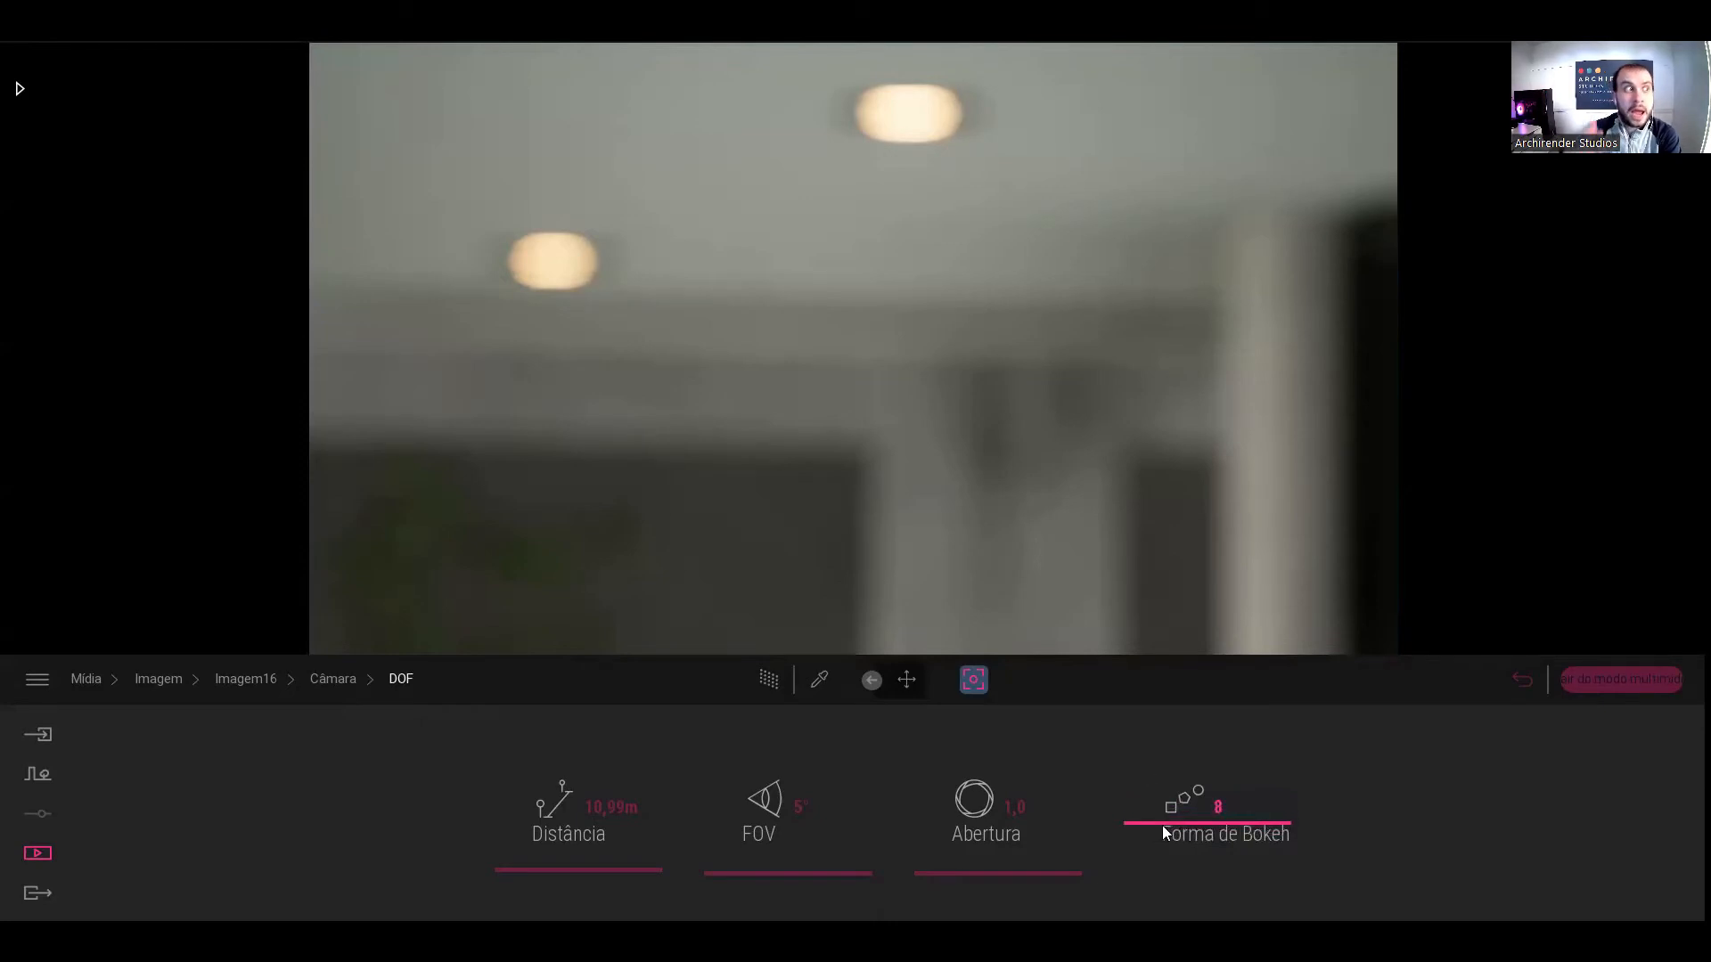
{"action": "left_click_drag", "start_coordinate": [1176, 827], "coordinate": [1208, 699]}
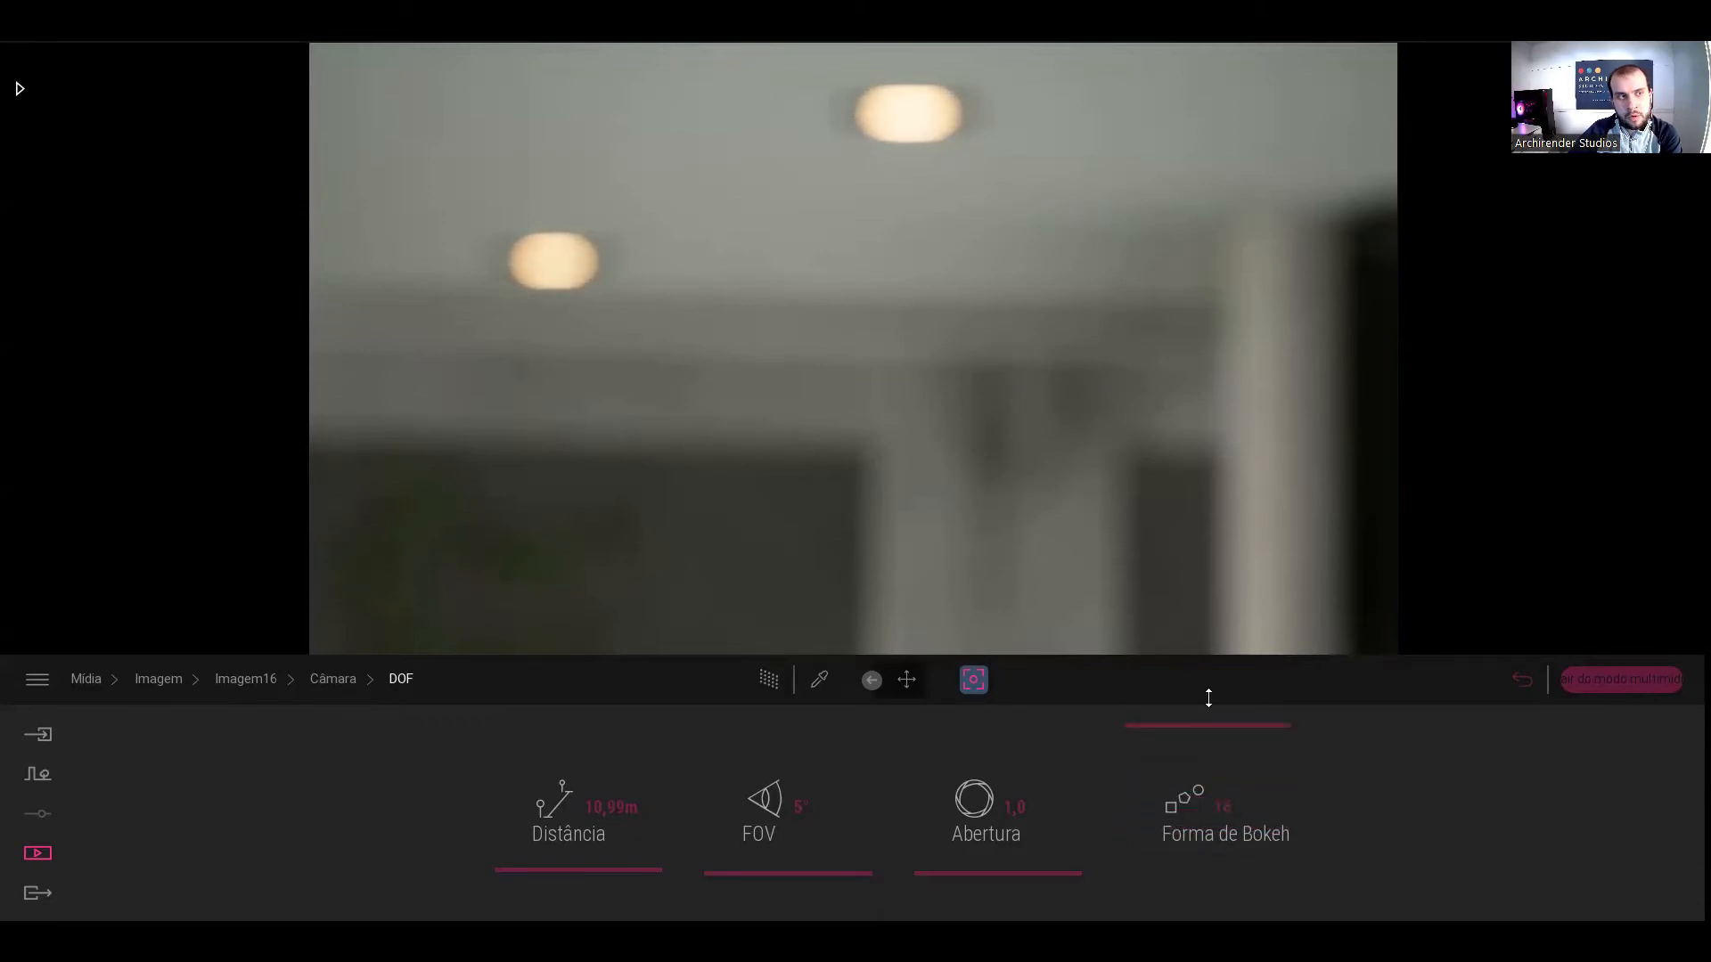
{"action": "left_click_drag", "start_coordinate": [1210, 701], "coordinate": [1188, 856]}
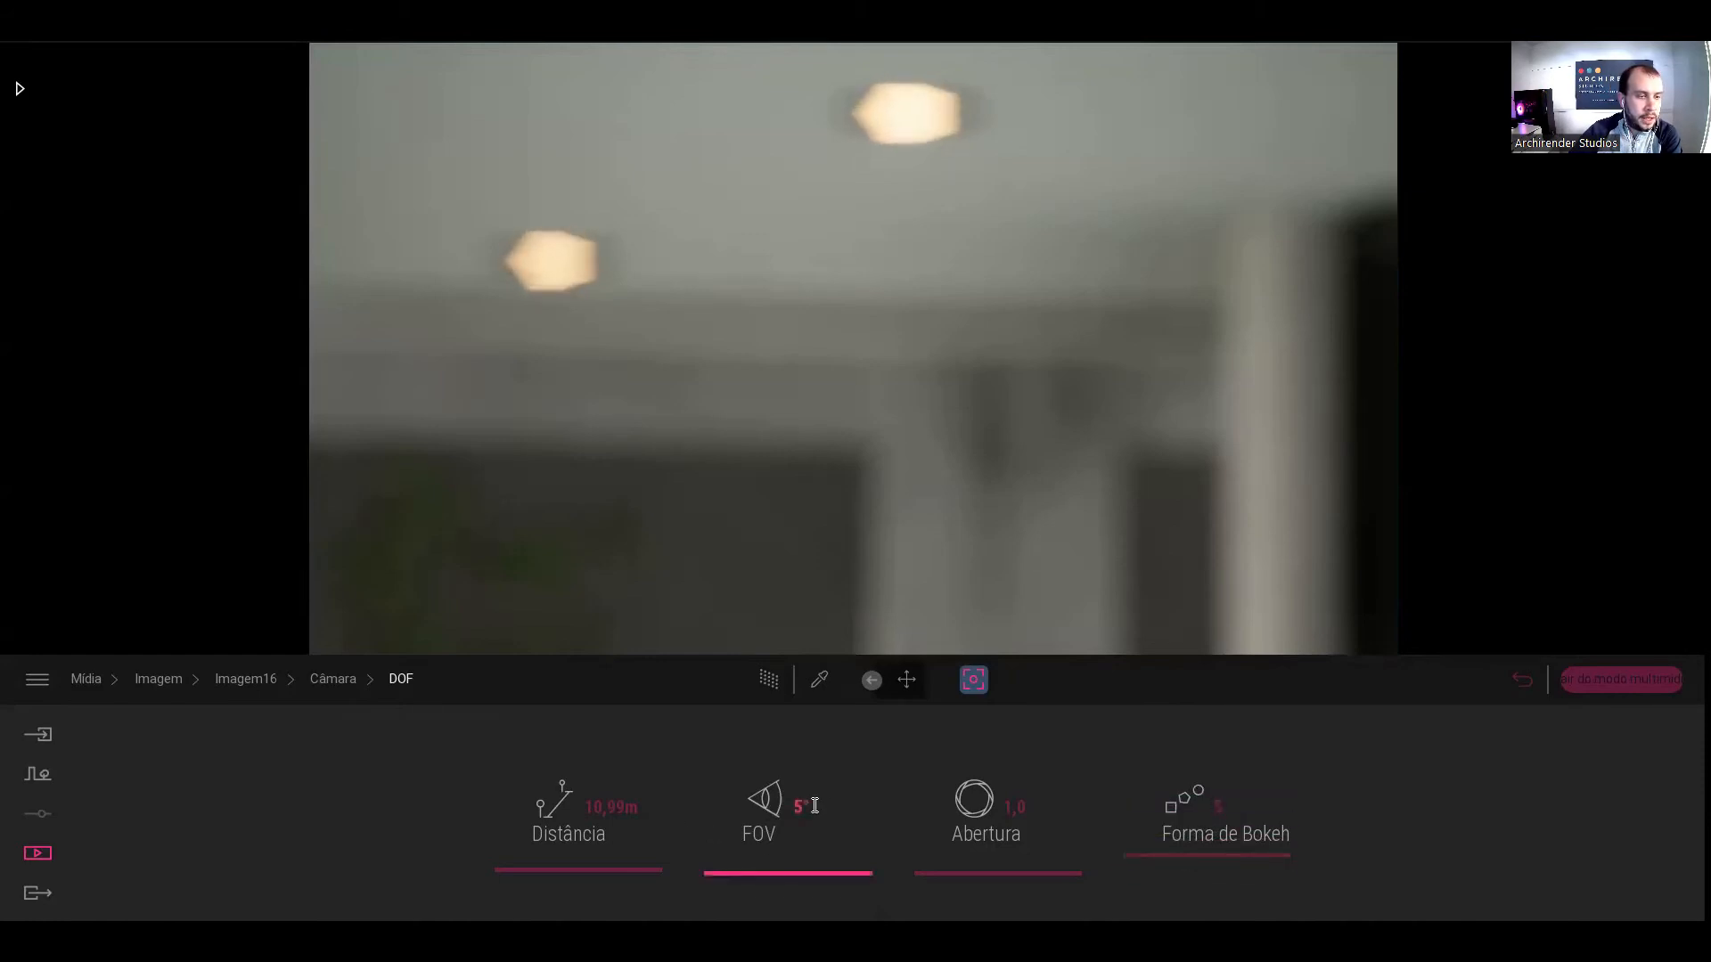
- Set the DOF FOV to 10° and frame the ceiling lights with the bokeh shape at 5
{"action": "right_click_drag", "start_coordinate": [1030, 392], "coordinate": [1114, 392]}
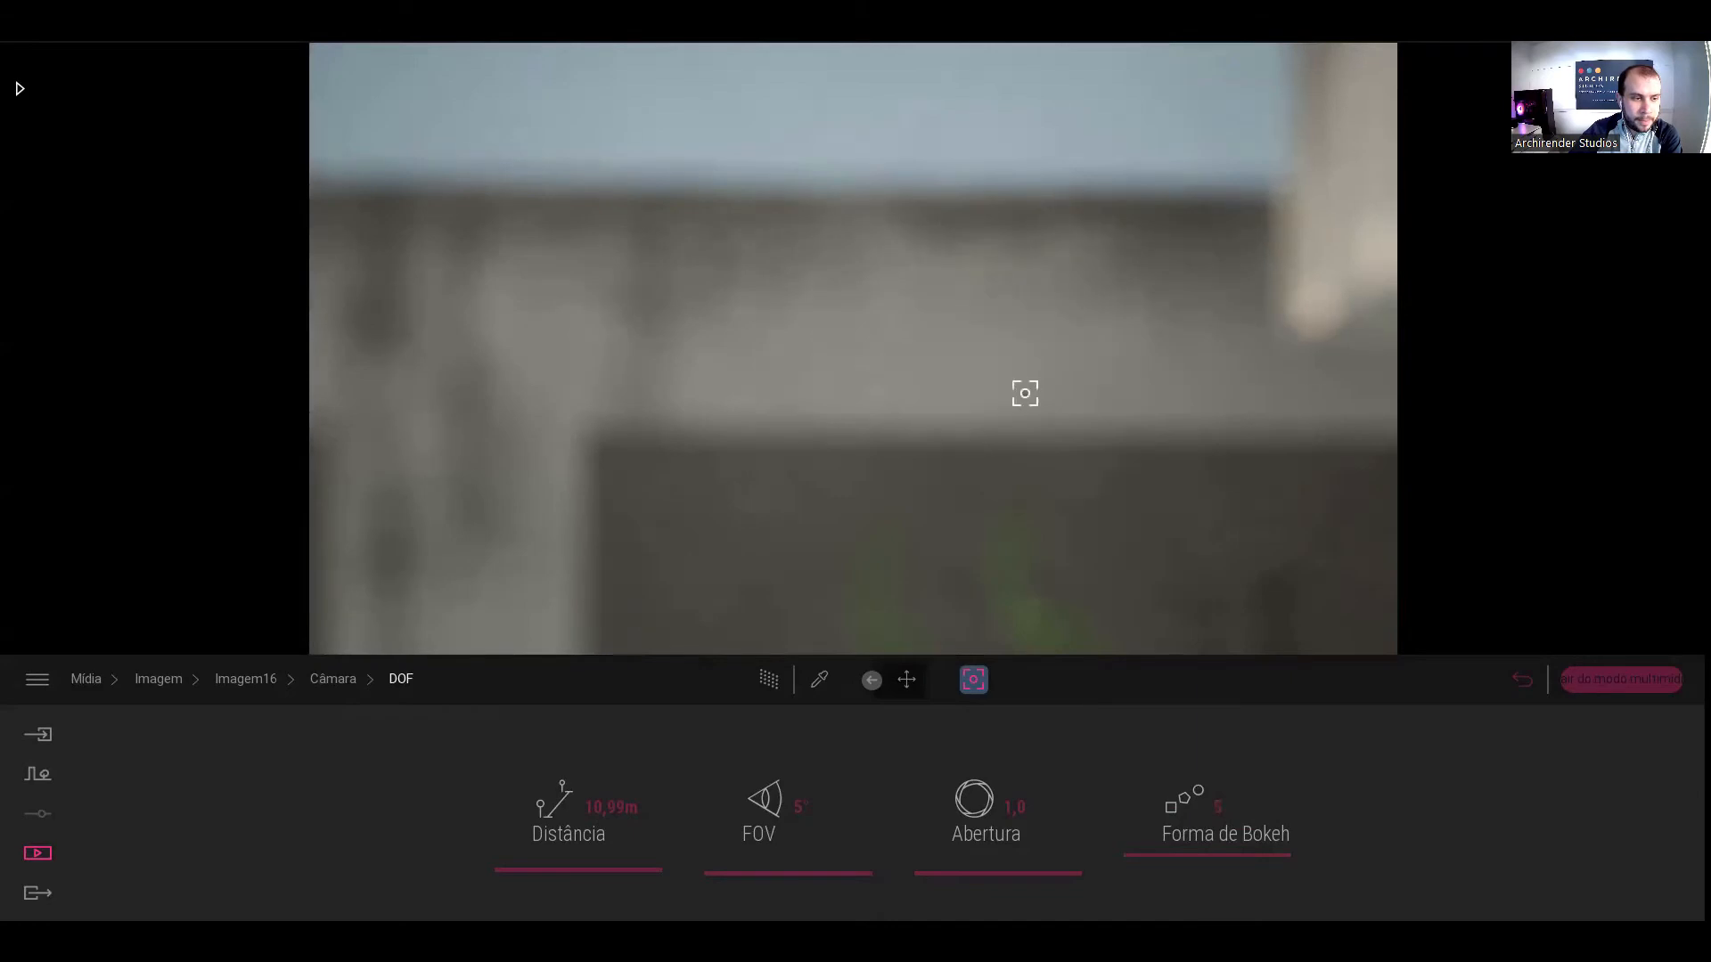
{"action": "left_click", "coordinate": [798, 811]}
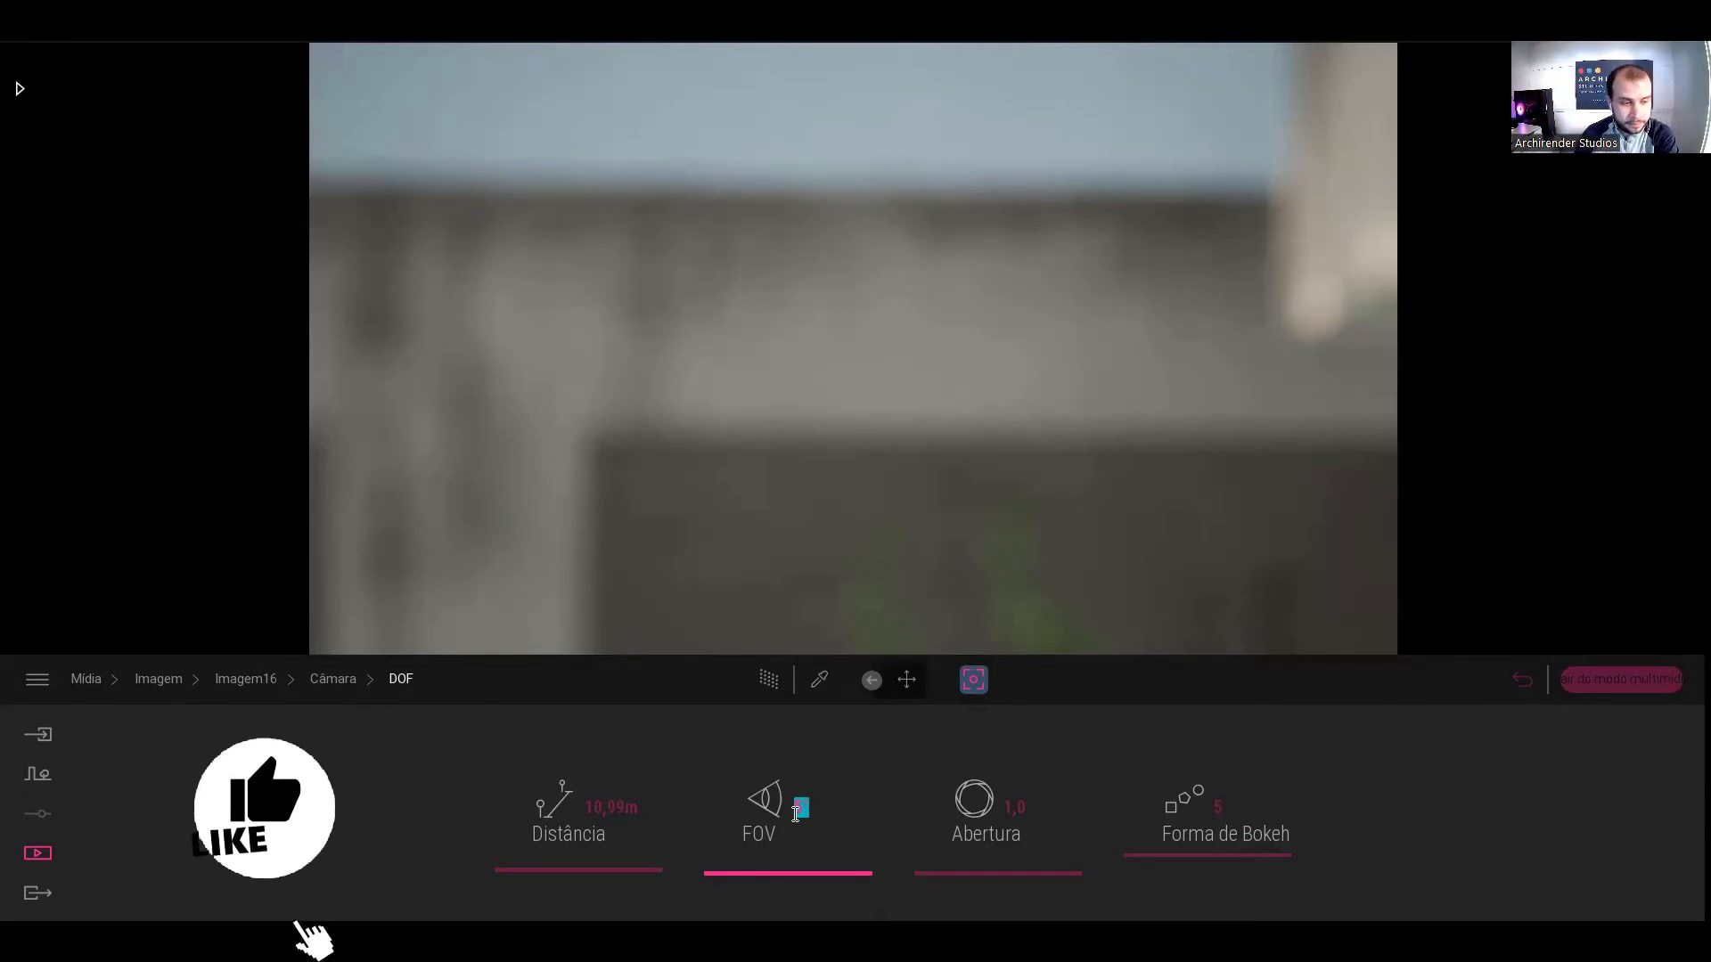
{"action": "type", "text": "10"}
{"action": "key", "text": "Return"}
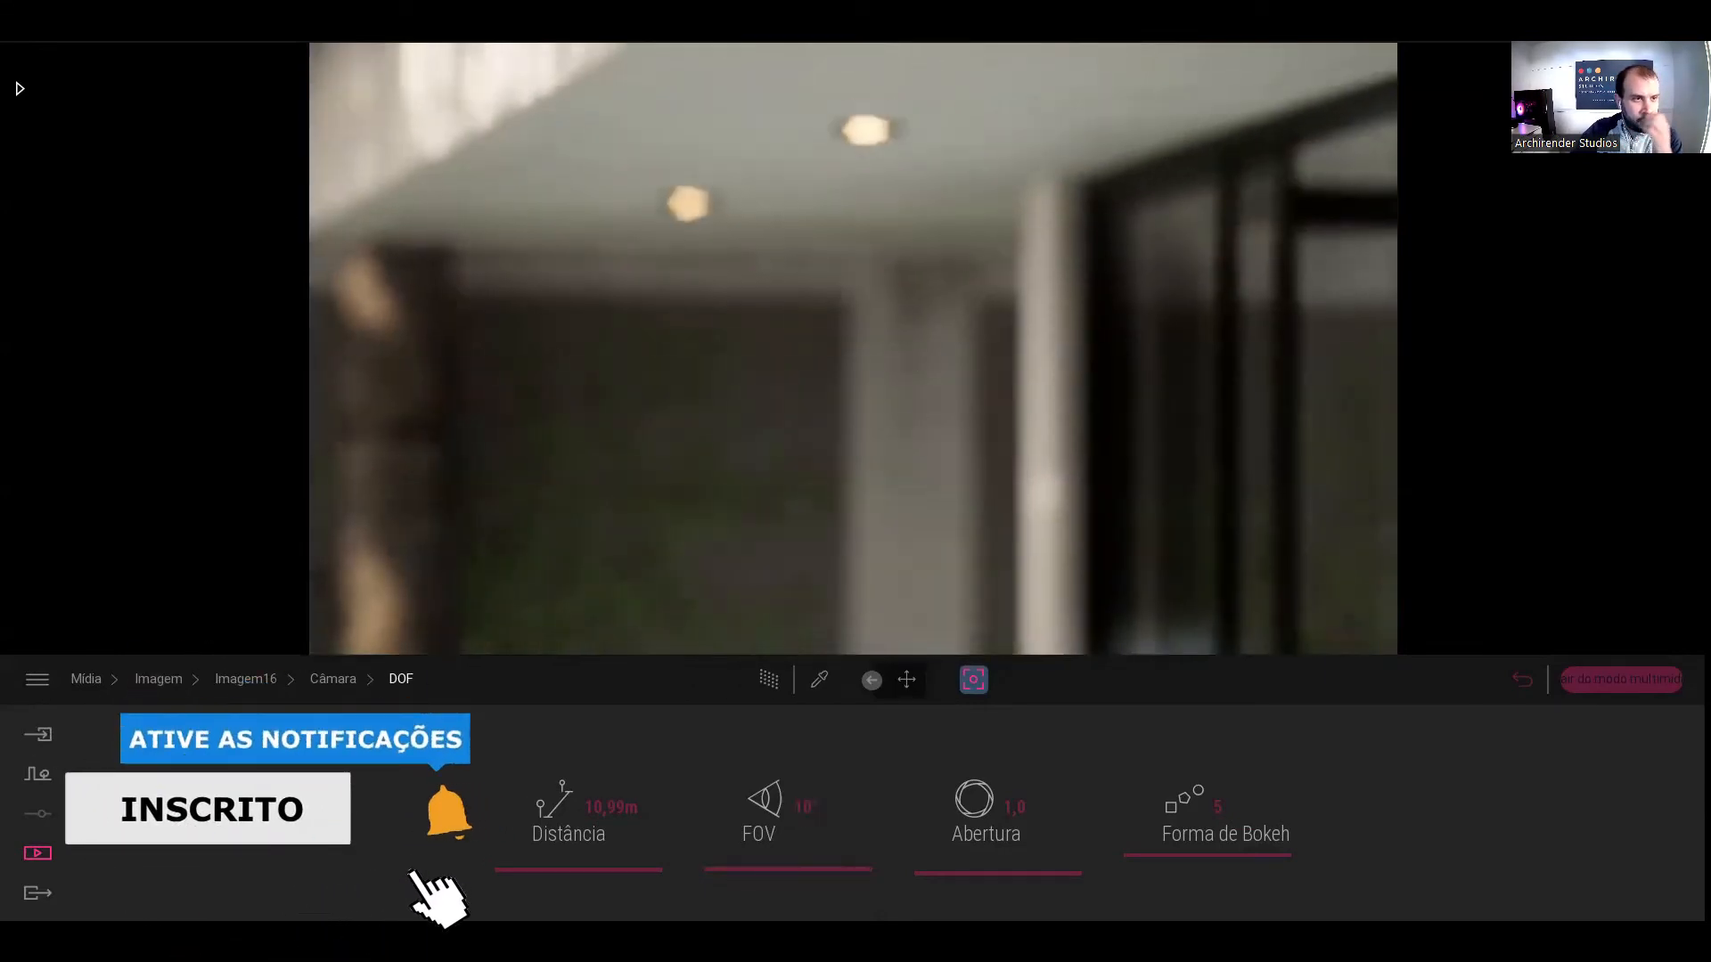
{"action": "left_click_drag", "start_coordinate": [1171, 871], "coordinate": [1201, 853]}
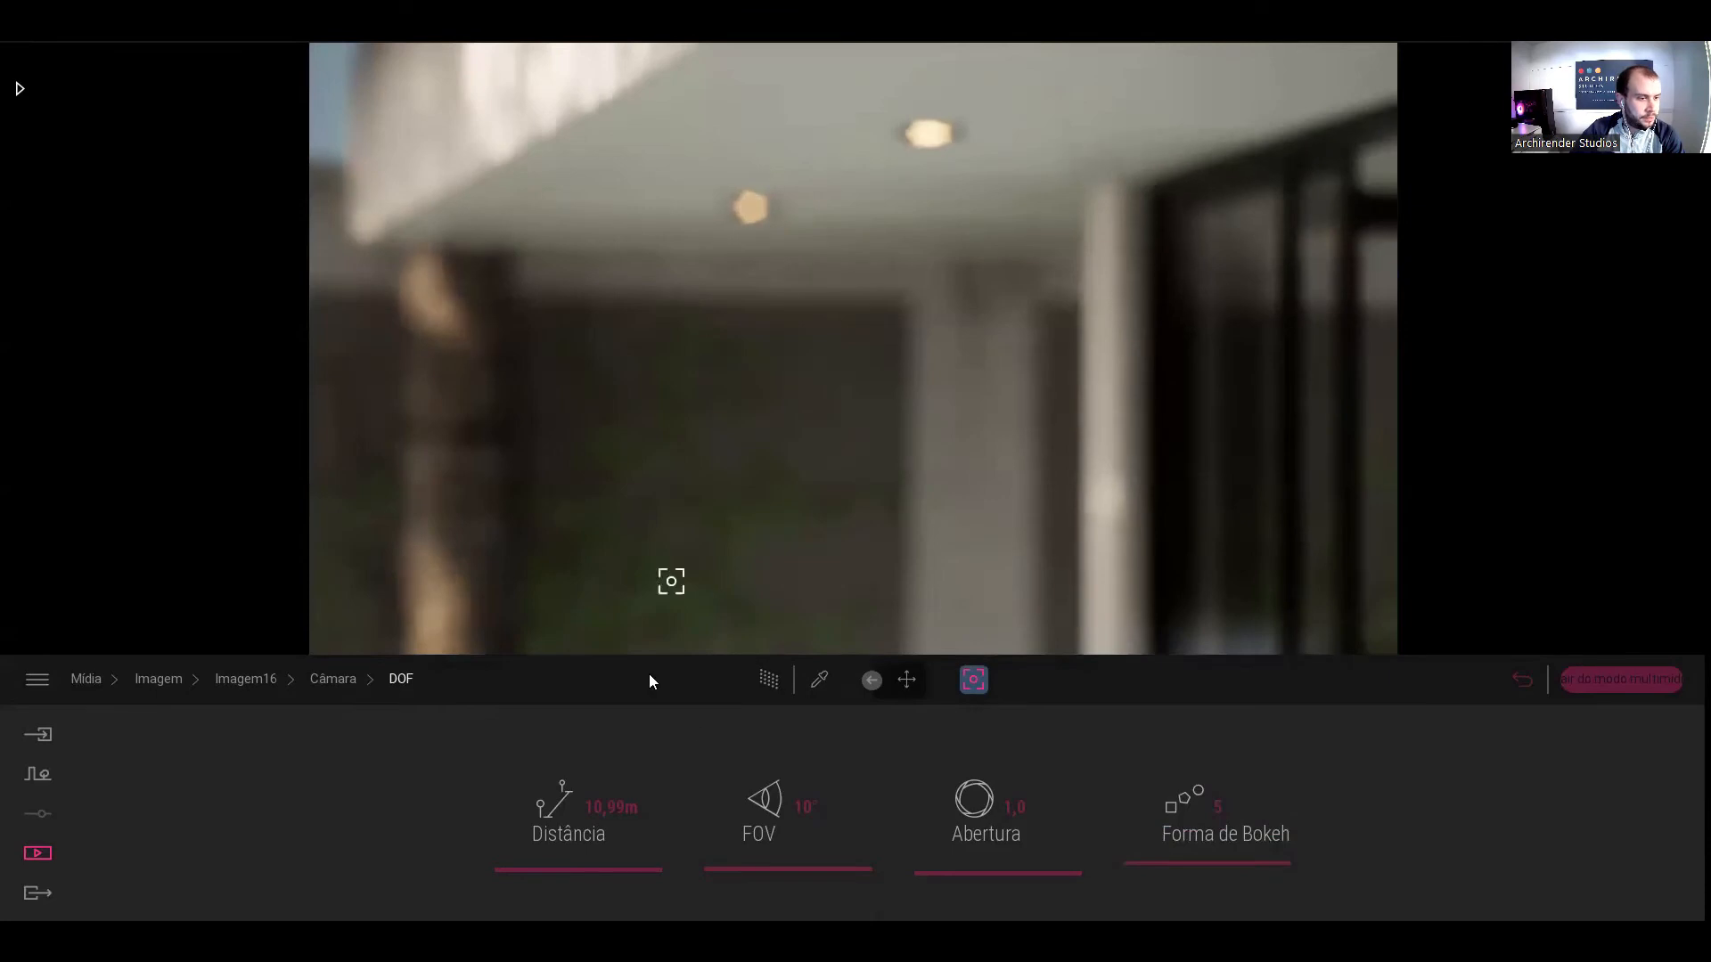
- Focus on the back wall and on the roof fascia in turn, trying bokeh shape 14 before setting it to 4
{"action": "left_click", "coordinate": [669, 573]}
{"action": "left_click_drag", "start_coordinate": [1226, 860], "coordinate": [1241, 731]}
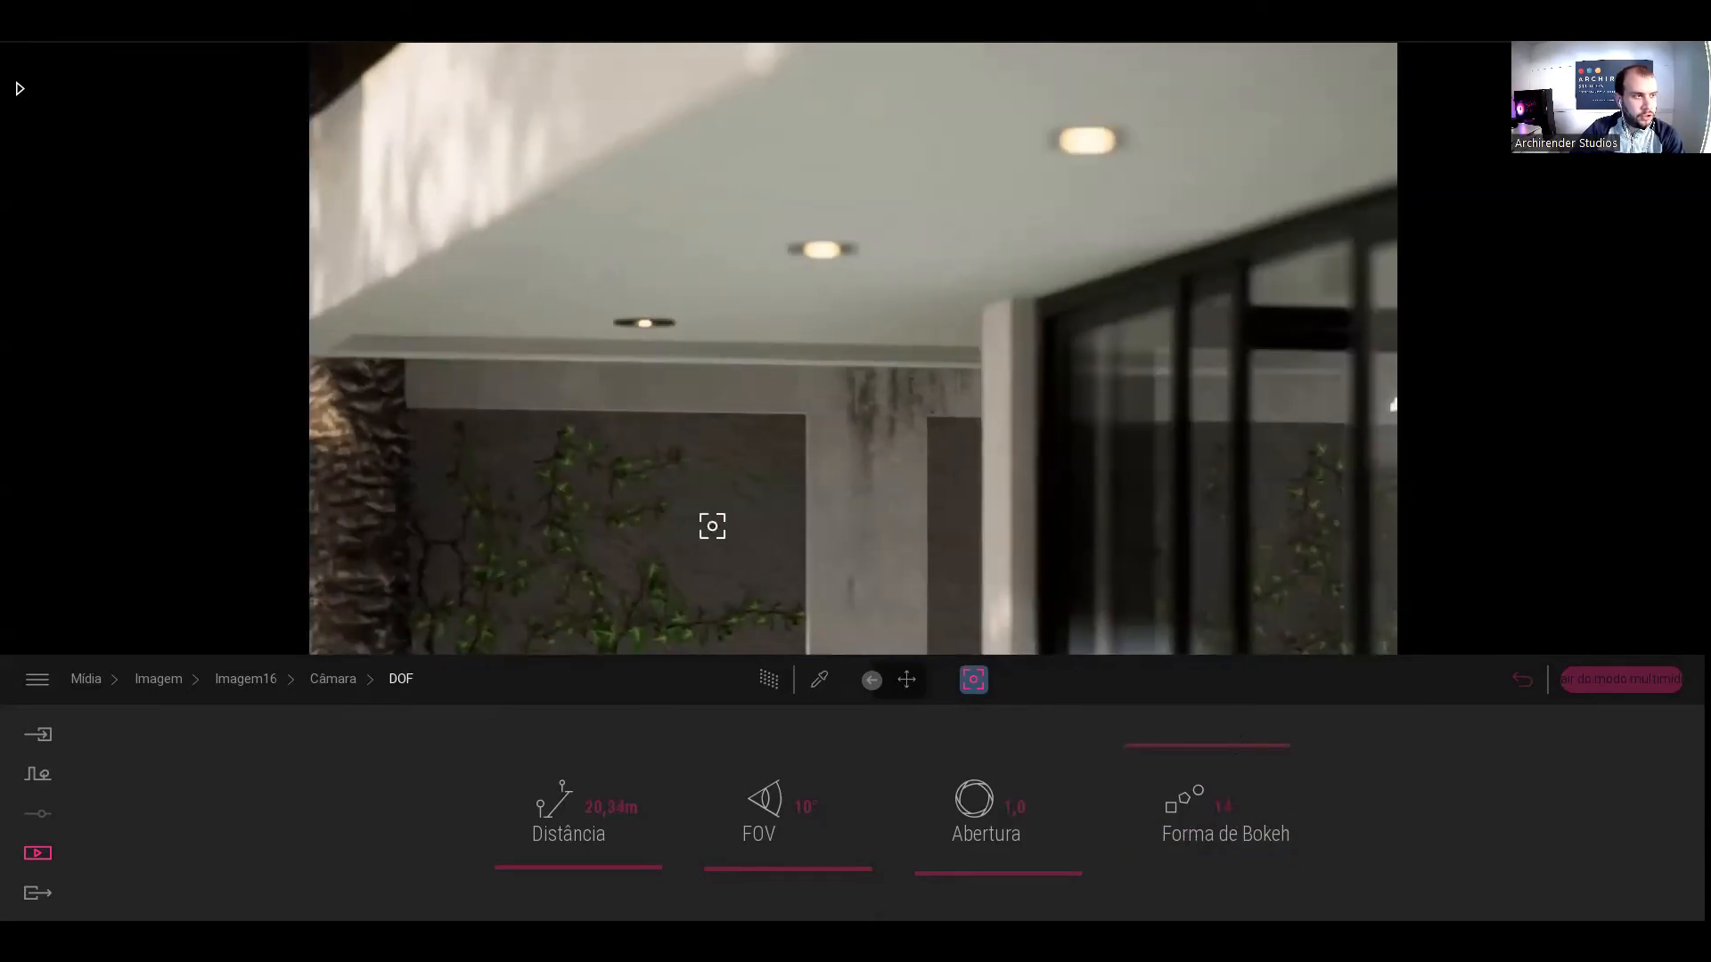
{"action": "left_click", "coordinate": [591, 128]}
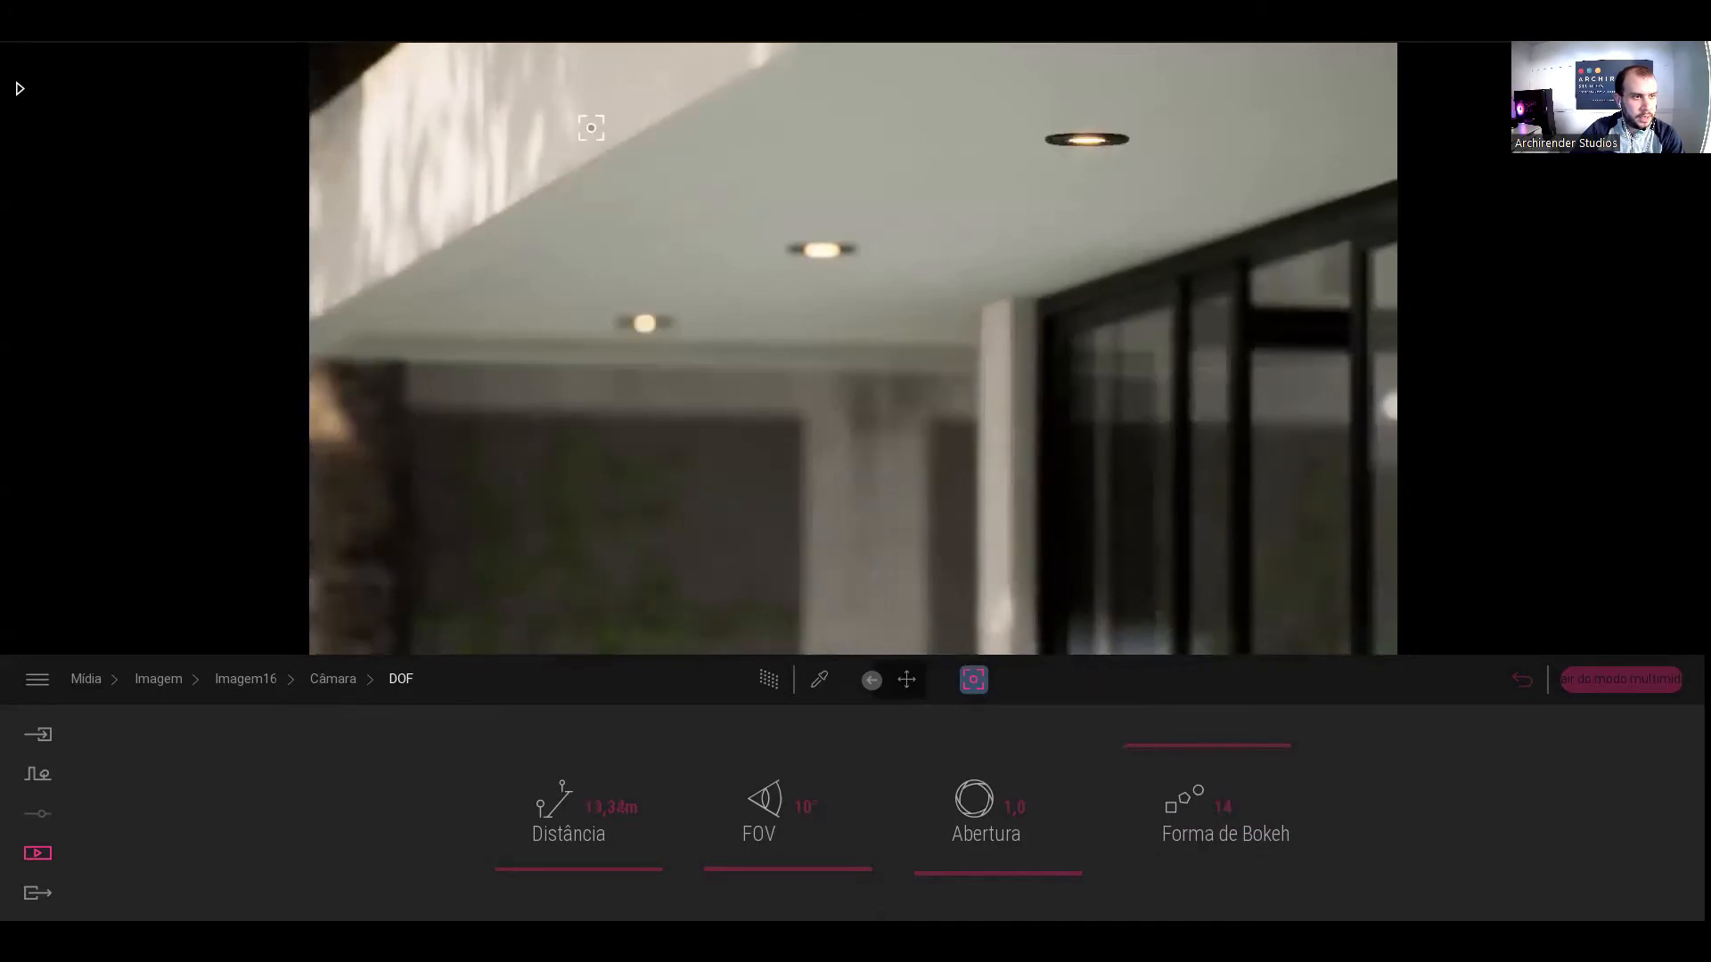
{"action": "left_click_drag", "start_coordinate": [1189, 743], "coordinate": [1188, 873]}
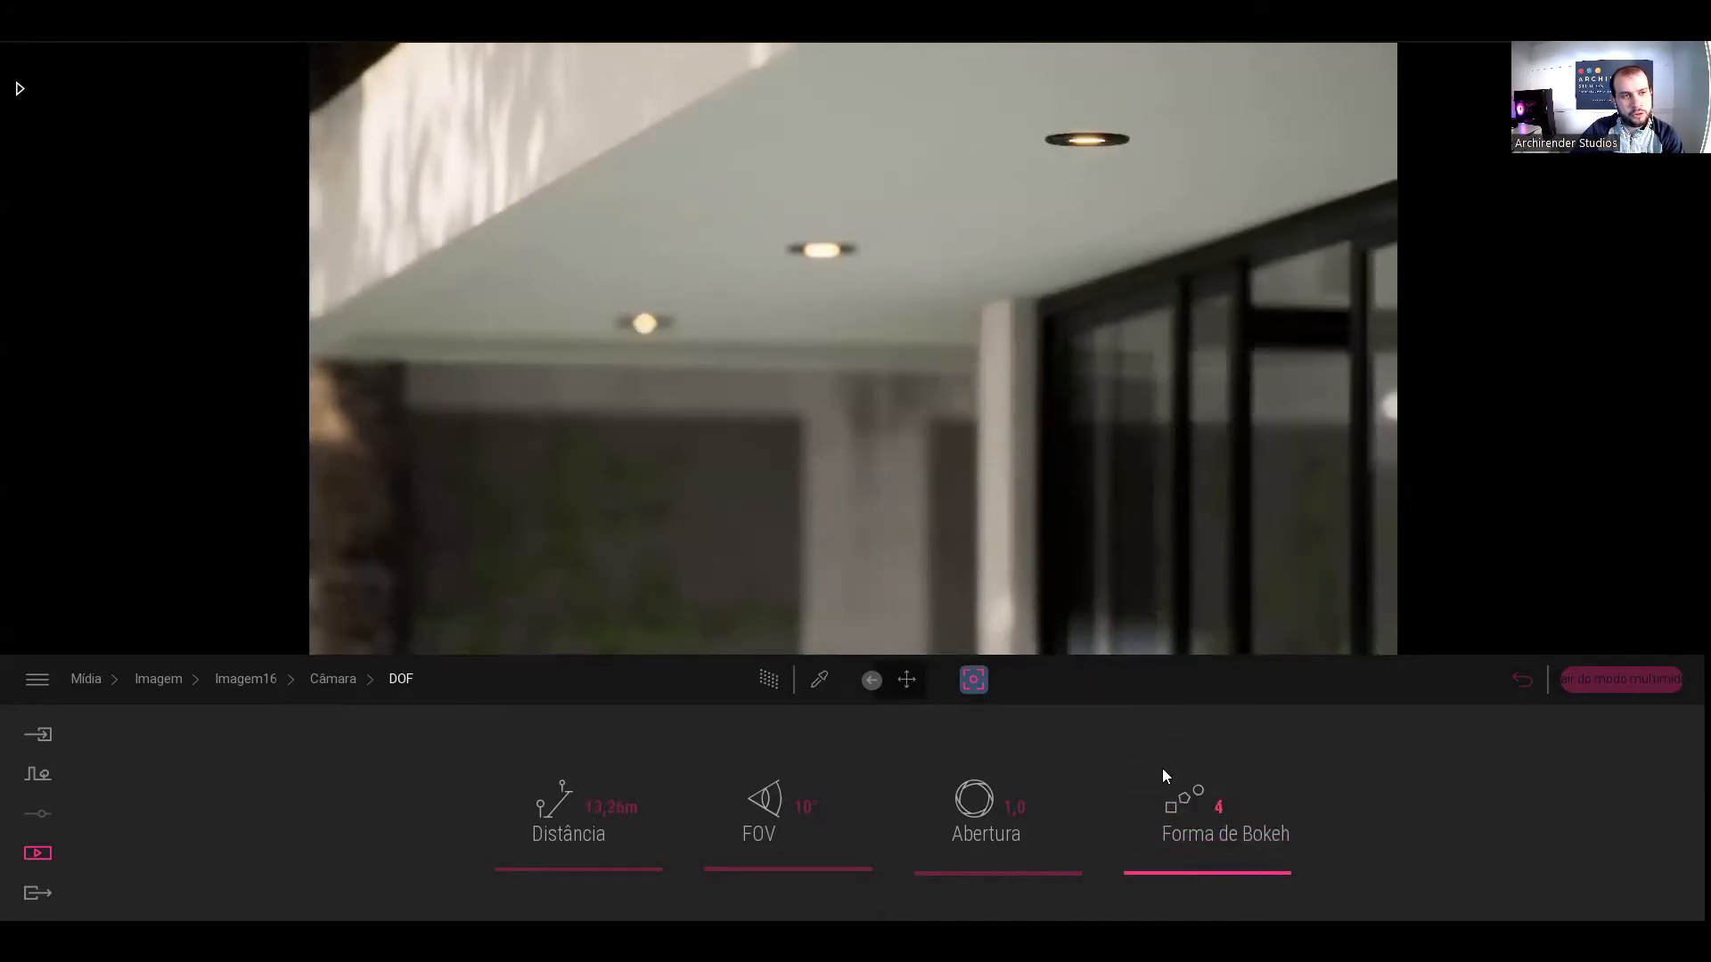
- Move the framing to the fire behind the garden plants and set the bokeh shape to 6
{"action": "right_click_drag", "start_coordinate": [1077, 290], "coordinate": [829, 360]}
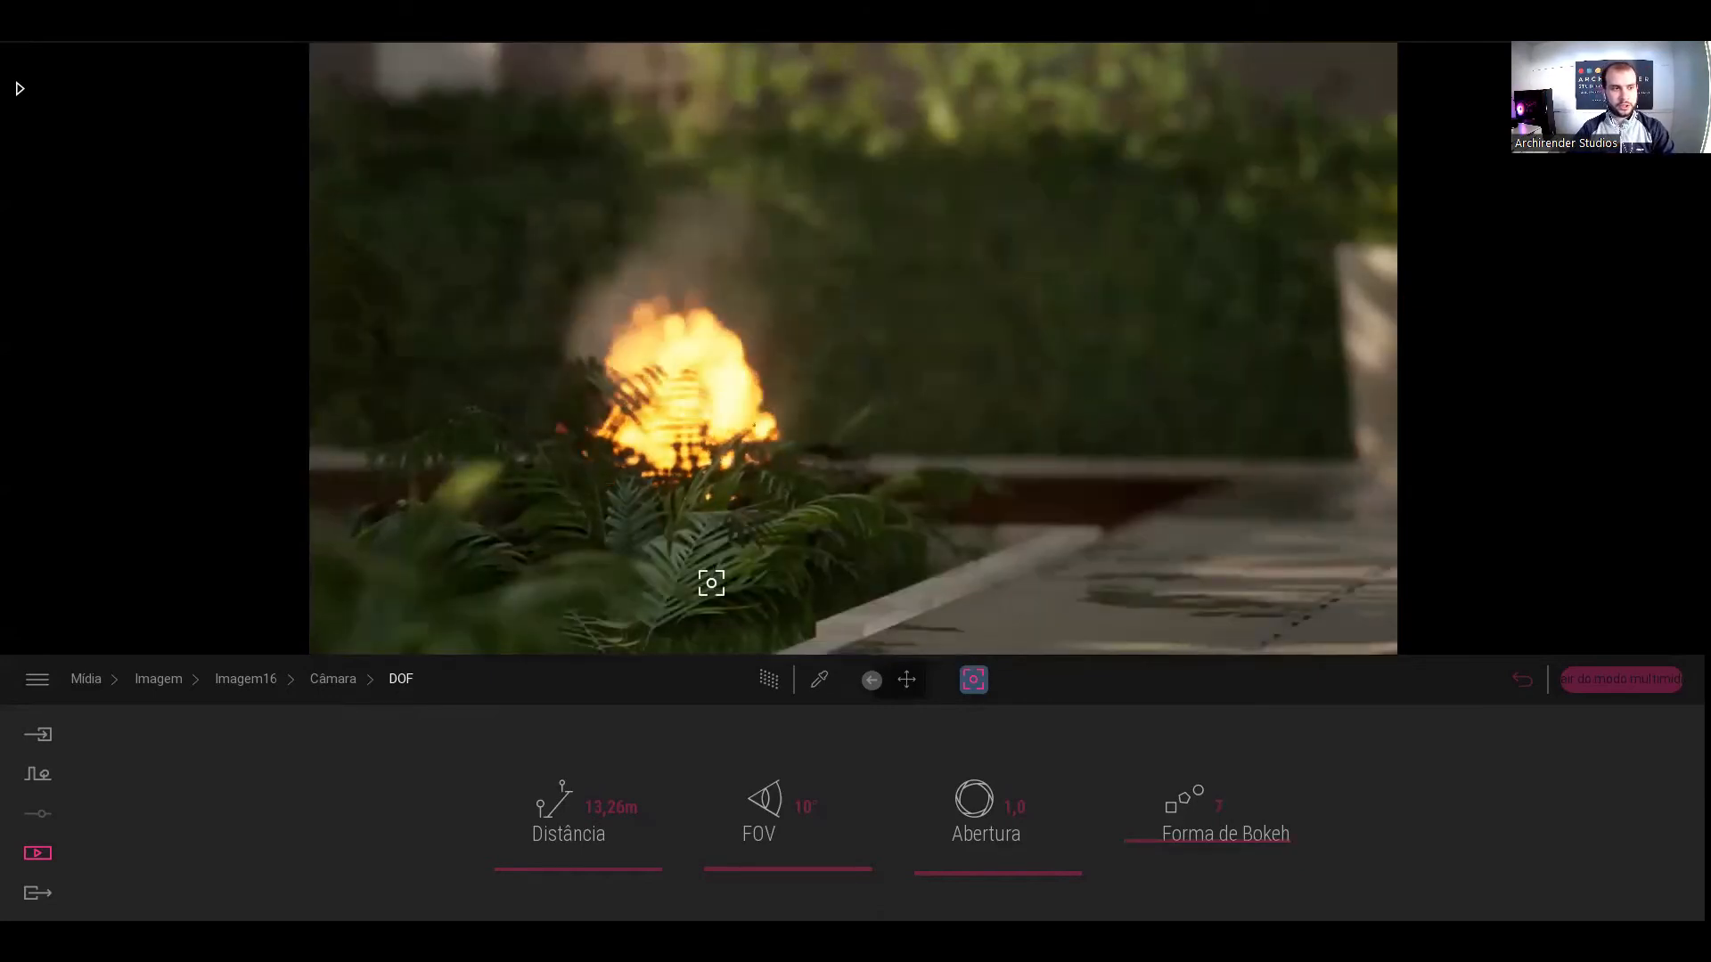
{"action": "right_click_drag", "start_coordinate": [711, 582], "coordinate": [695, 586]}
{"action": "right_click_drag", "start_coordinate": [936, 520], "coordinate": [876, 573]}
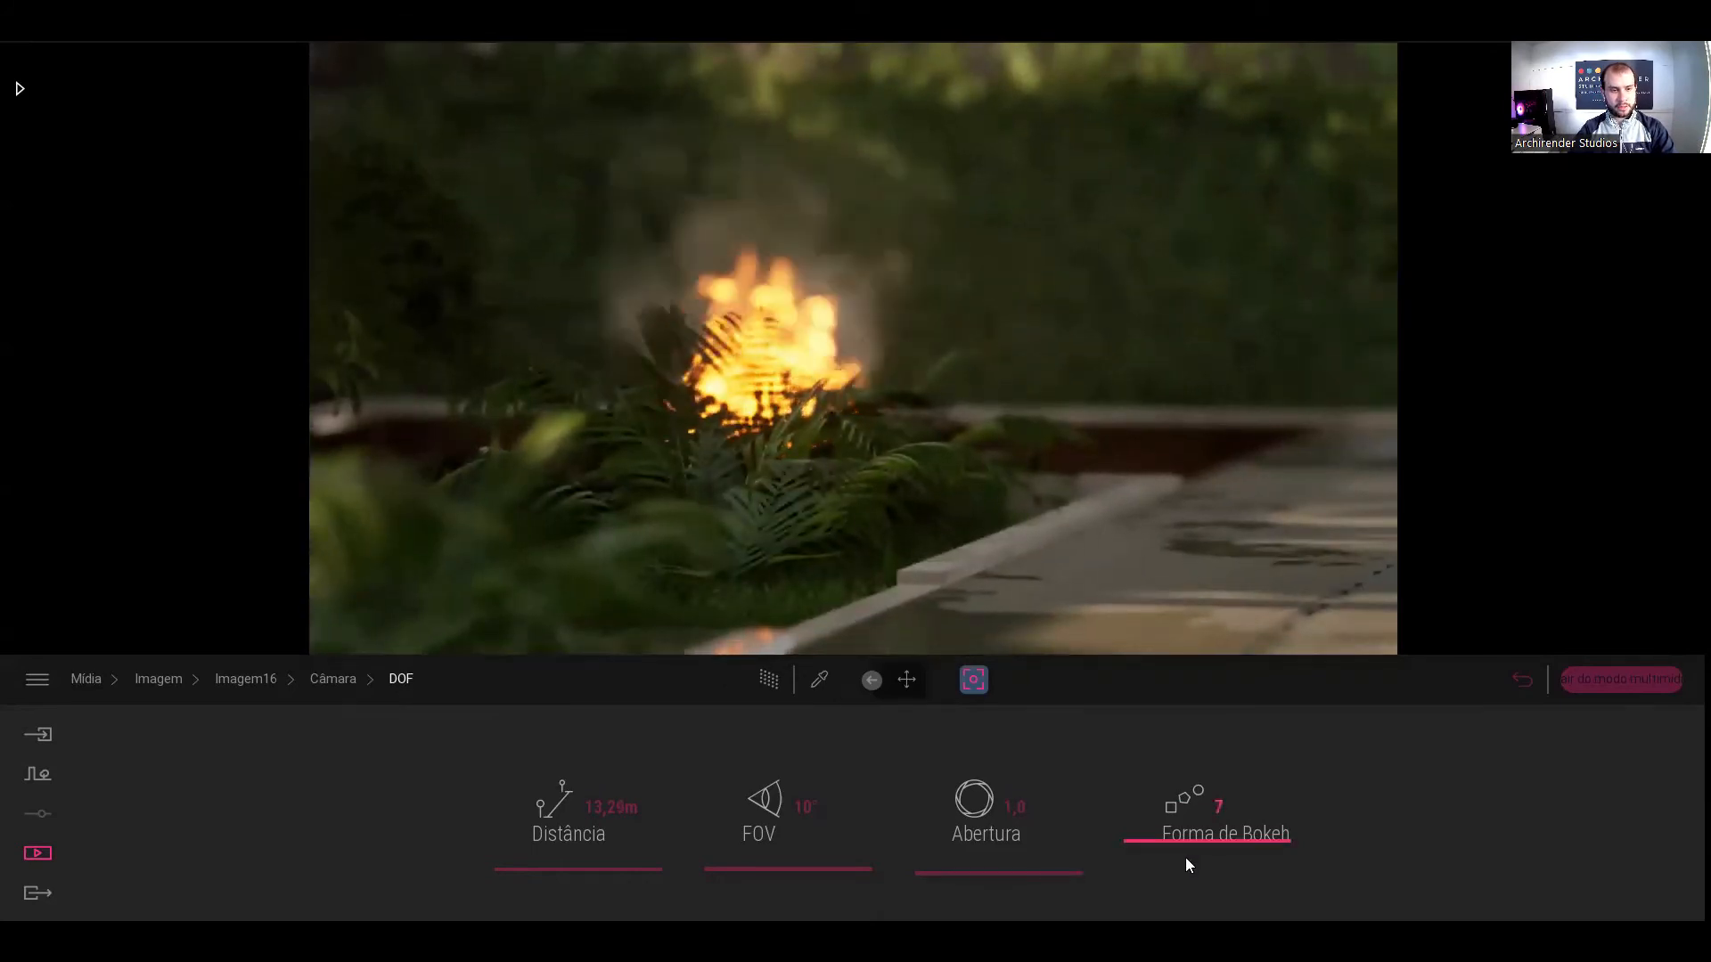
{"action": "mouse_move", "coordinate": [1185, 875]}
{"action": "left_mouse_down"}
{"action": "mouse_move", "coordinate": [1185, 909]}
{"action": "mouse_move", "coordinate": [1198, 859]}
{"action": "left_mouse_up"}
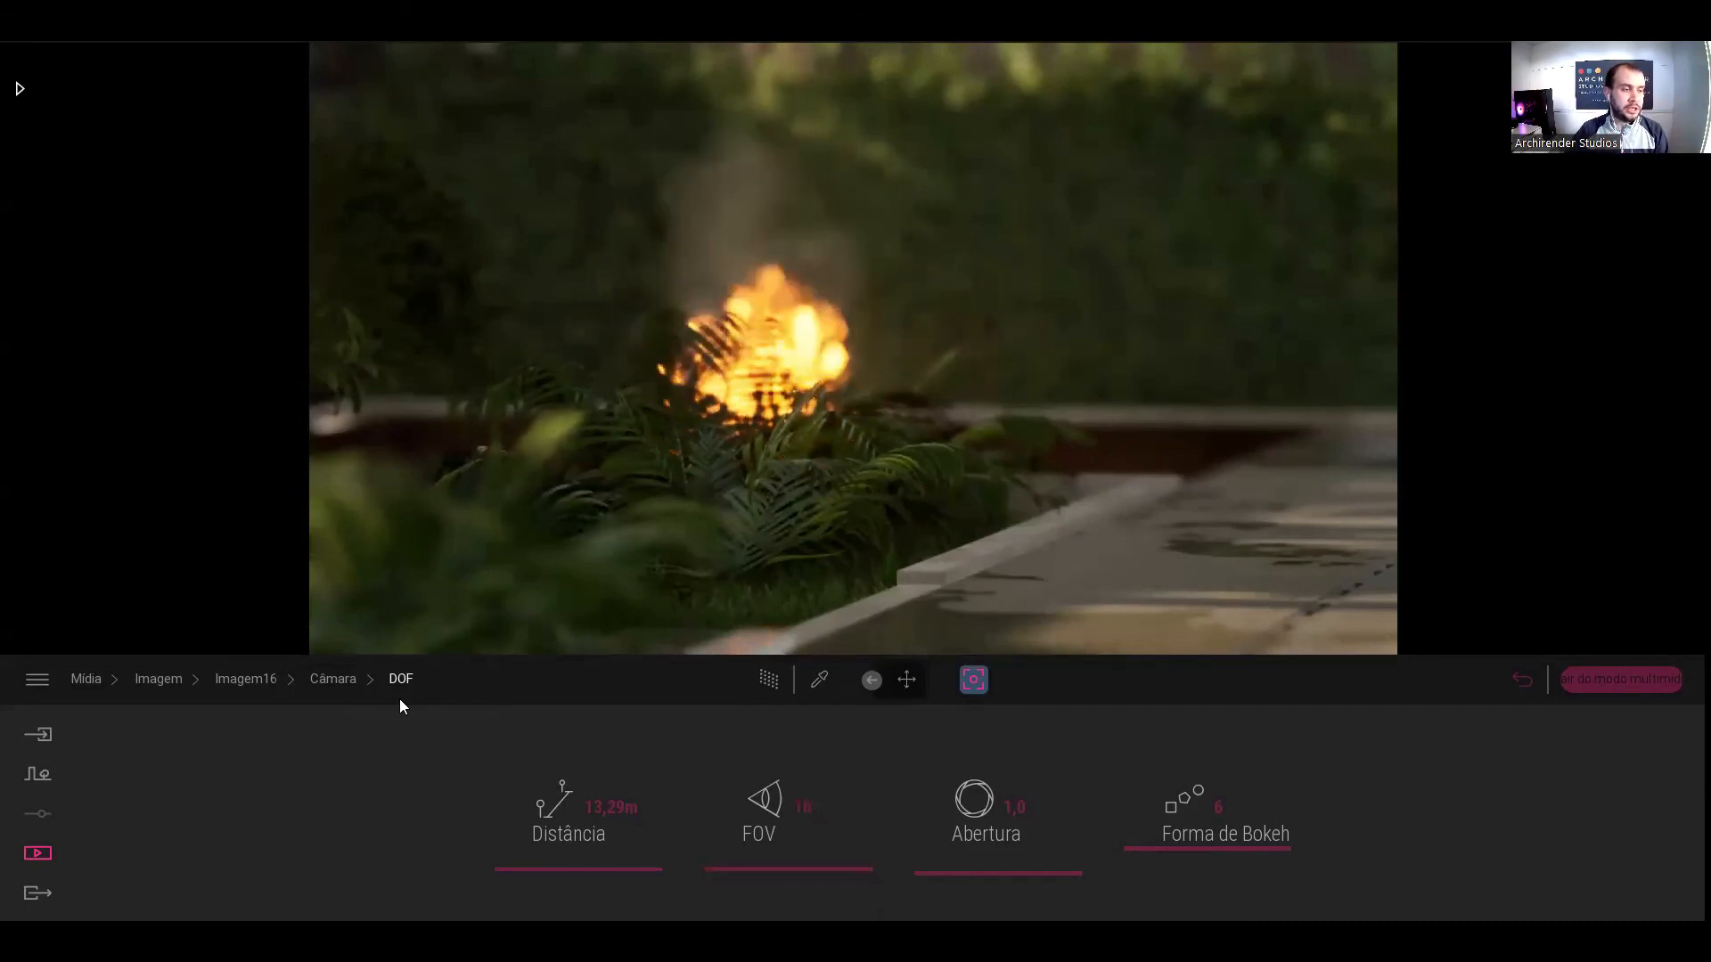
- Set the camera focal length to 204 mm, reframe the fire and focus on the foreground palm leaves
{"action": "left_click", "coordinate": [334, 679]}
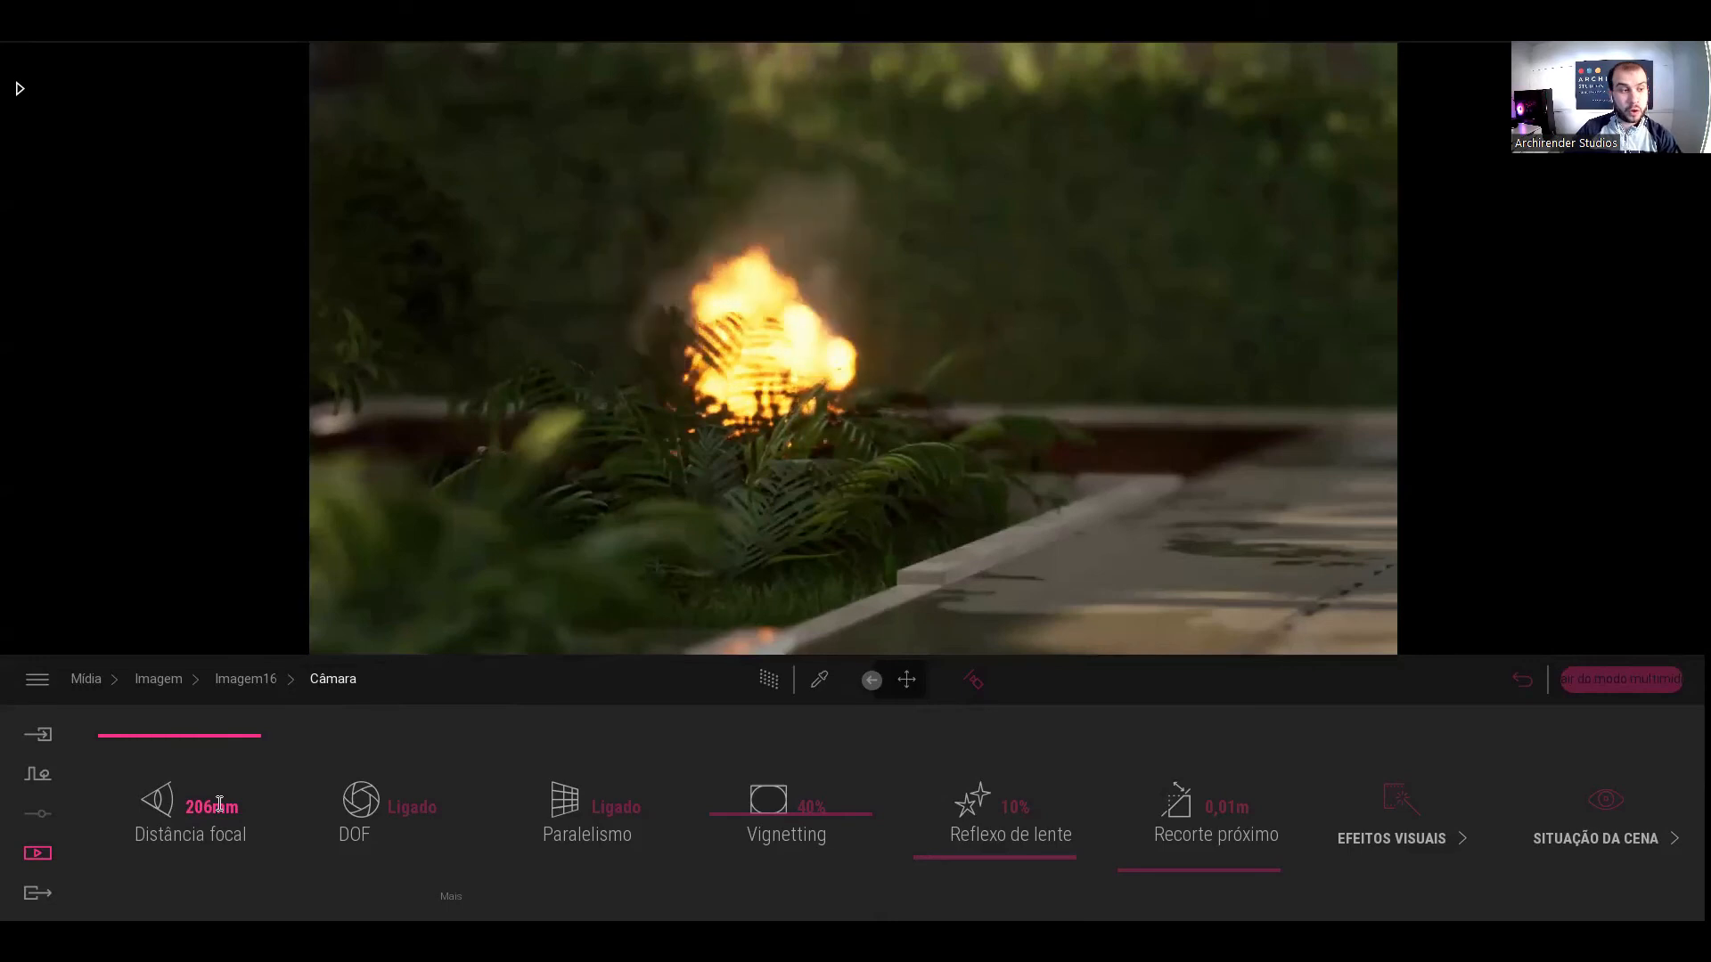
{"action": "mouse_move", "coordinate": [195, 739]}
{"action": "left_mouse_down"}
{"action": "mouse_move", "coordinate": [196, 711]}
{"action": "mouse_move", "coordinate": [187, 736]}
{"action": "left_mouse_up"}
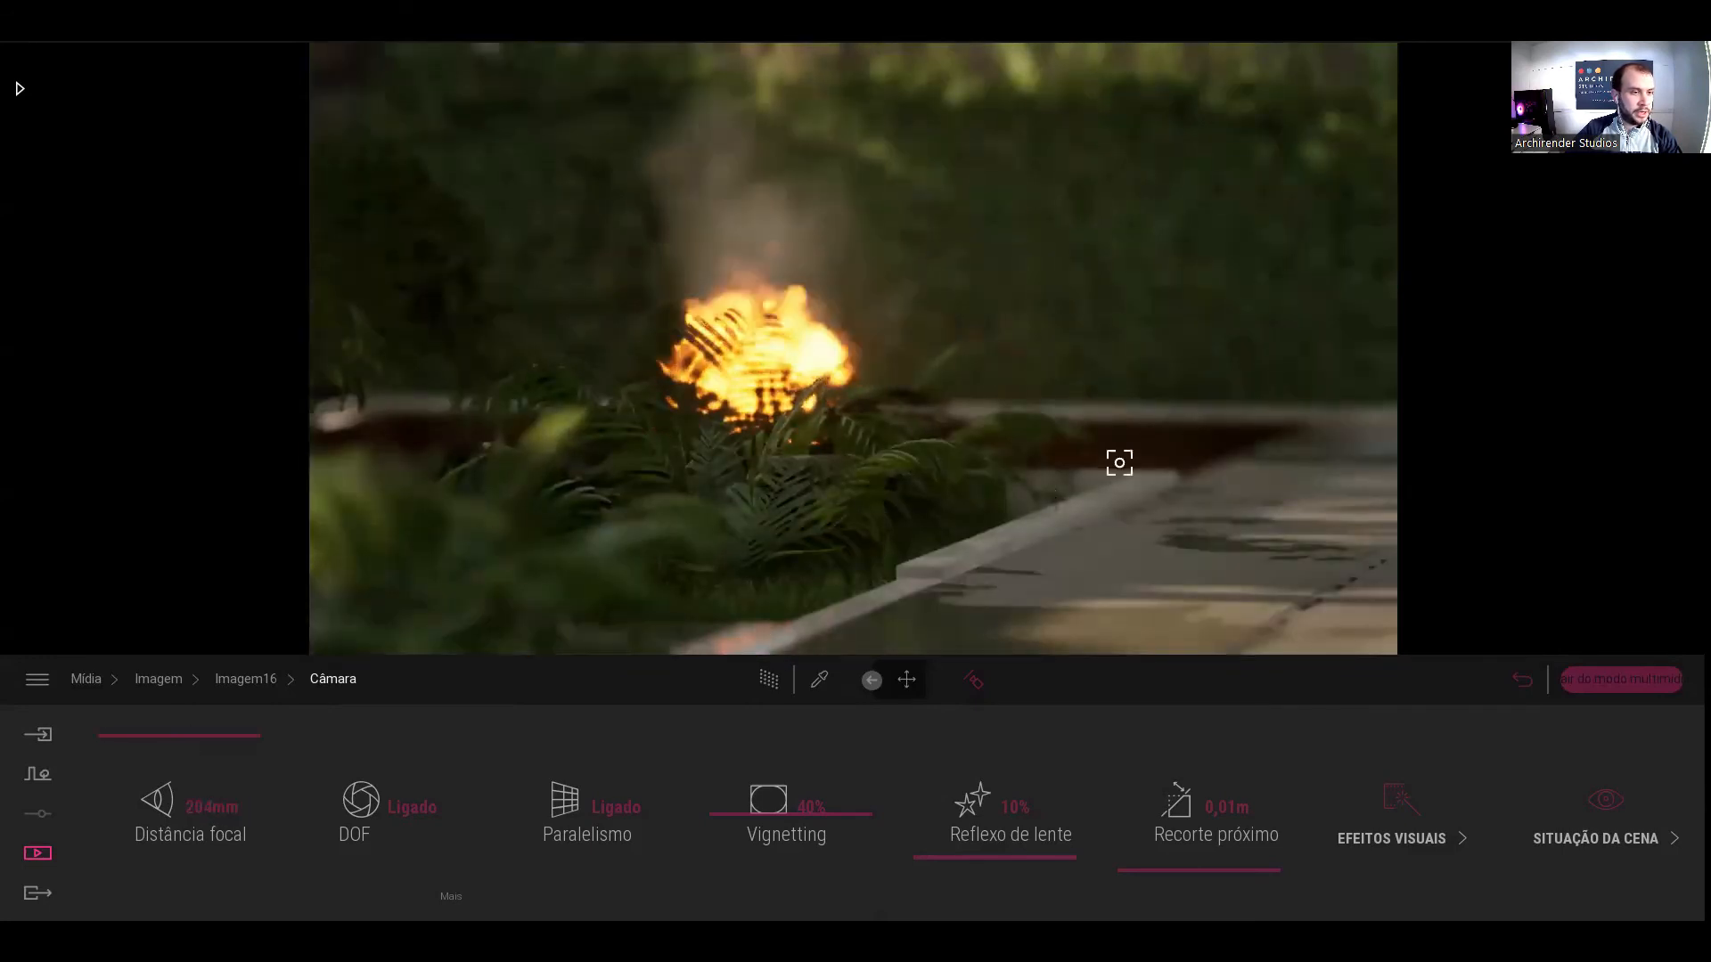
{"action": "right_click_drag", "start_coordinate": [1119, 463], "coordinate": [963, 500]}
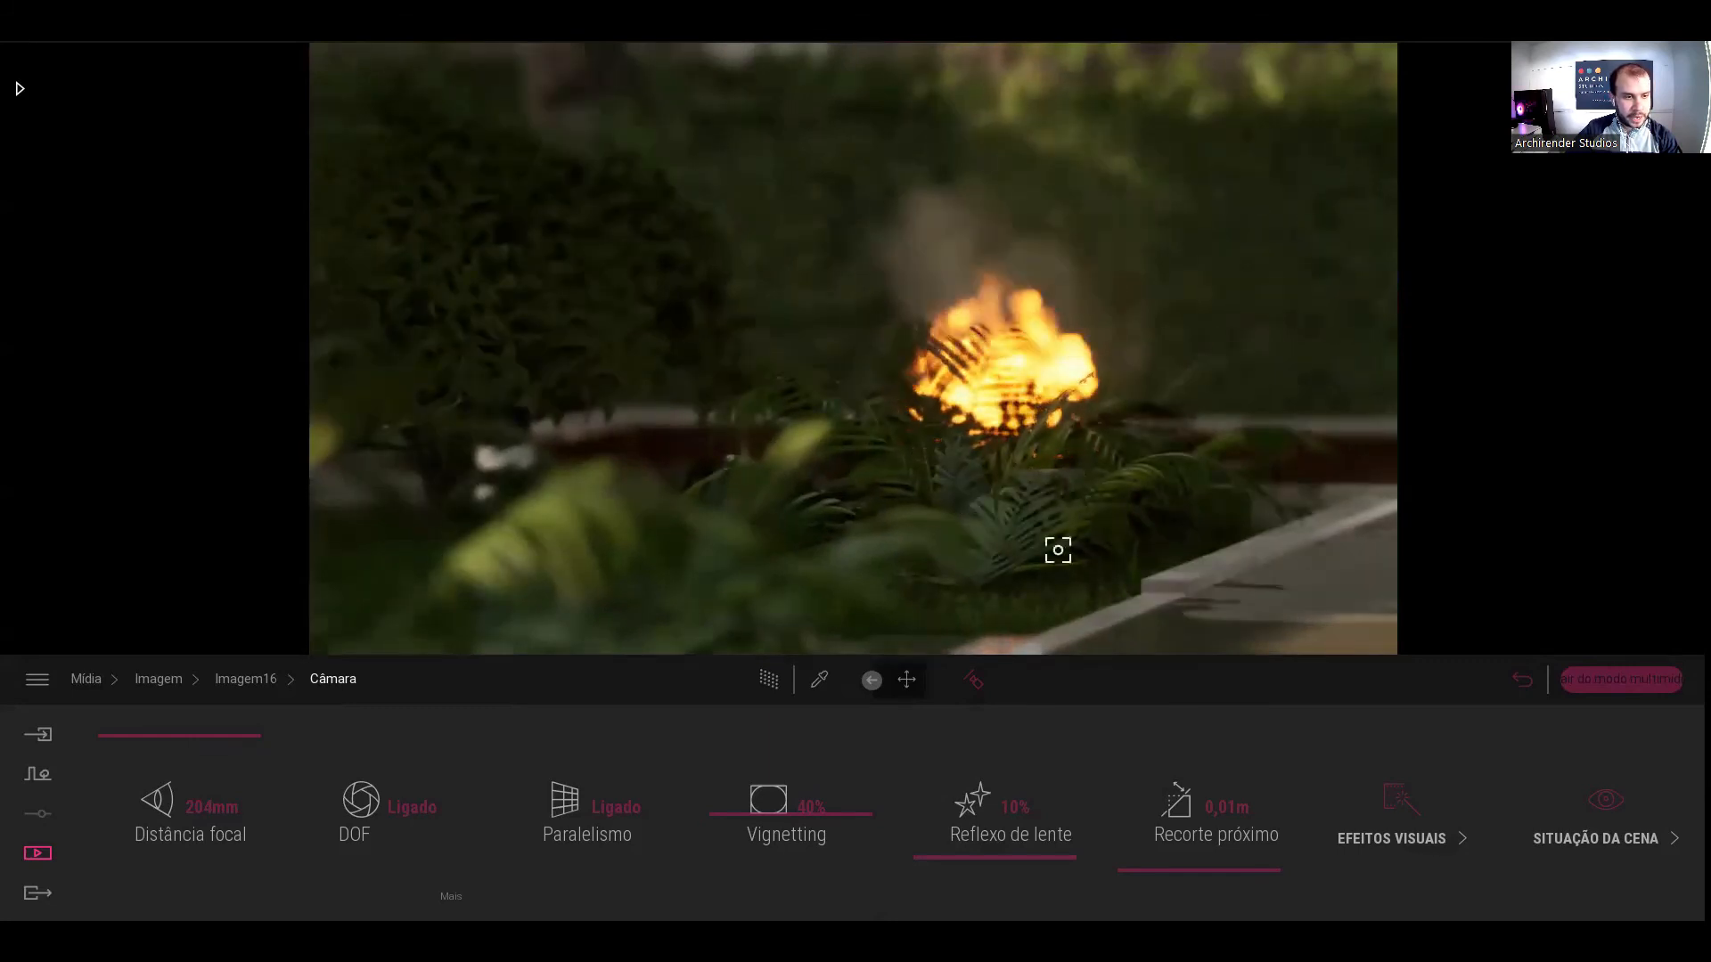
{"action": "right_click_drag", "start_coordinate": [1096, 538], "coordinate": [1066, 556]}
{"action": "left_click", "coordinate": [955, 608]}
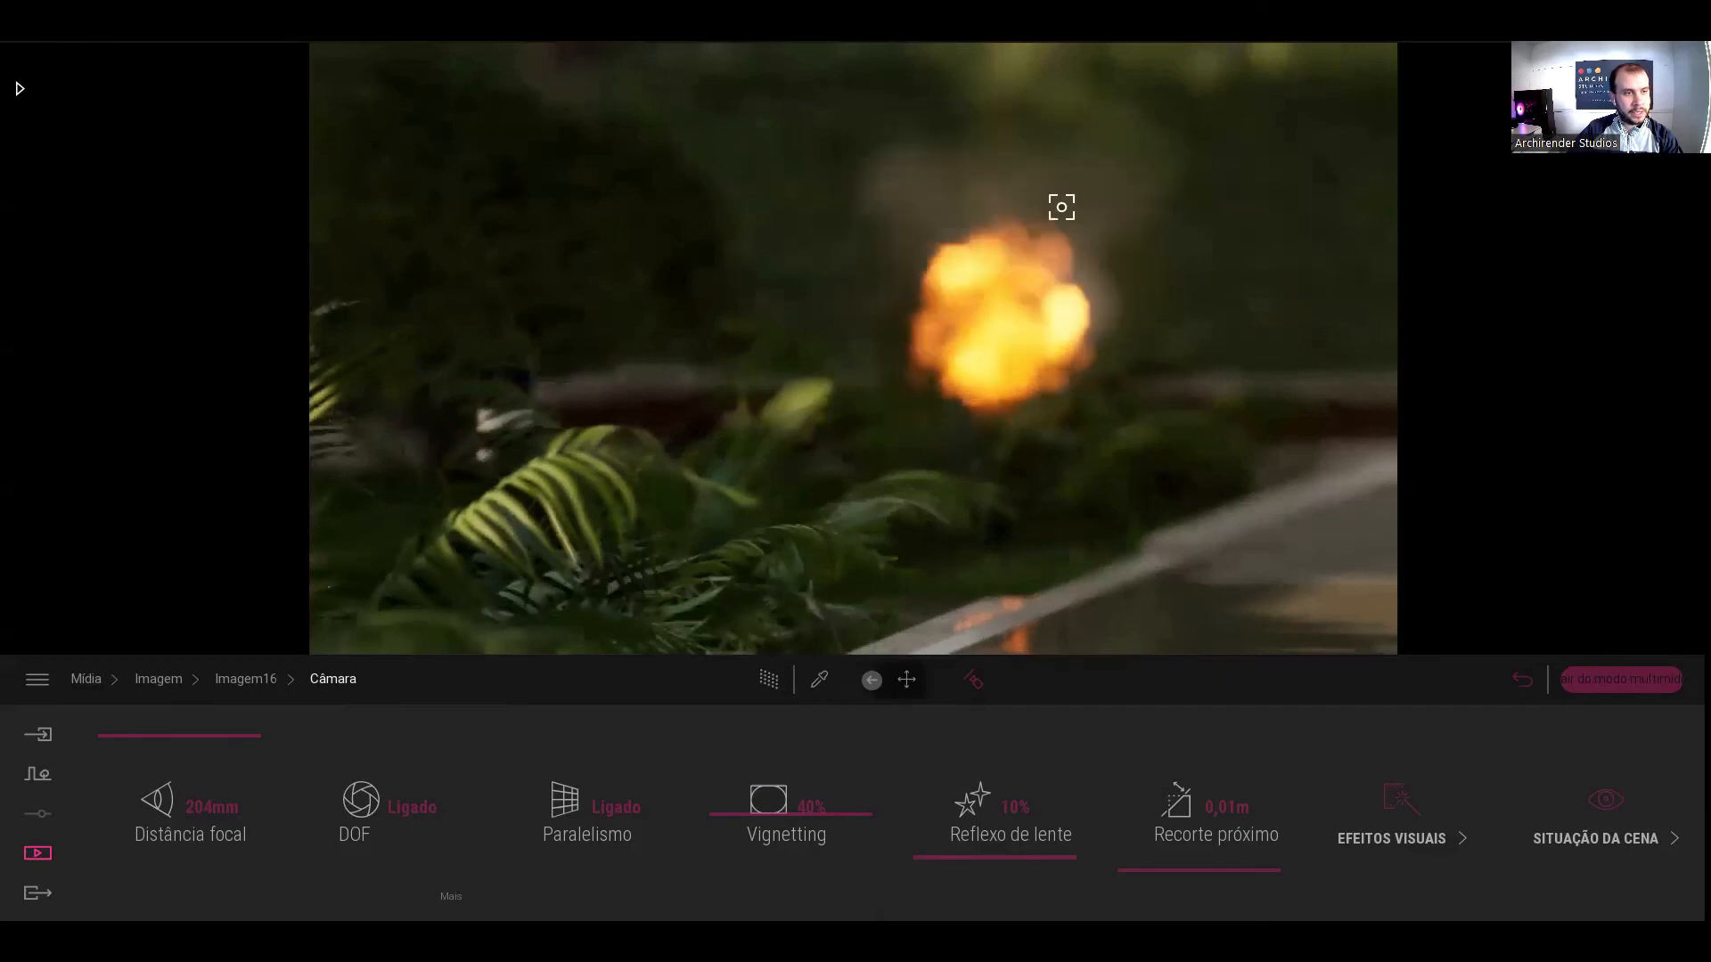
{"action": "right_click_drag", "start_coordinate": [1051, 168], "coordinate": [1039, 266]}
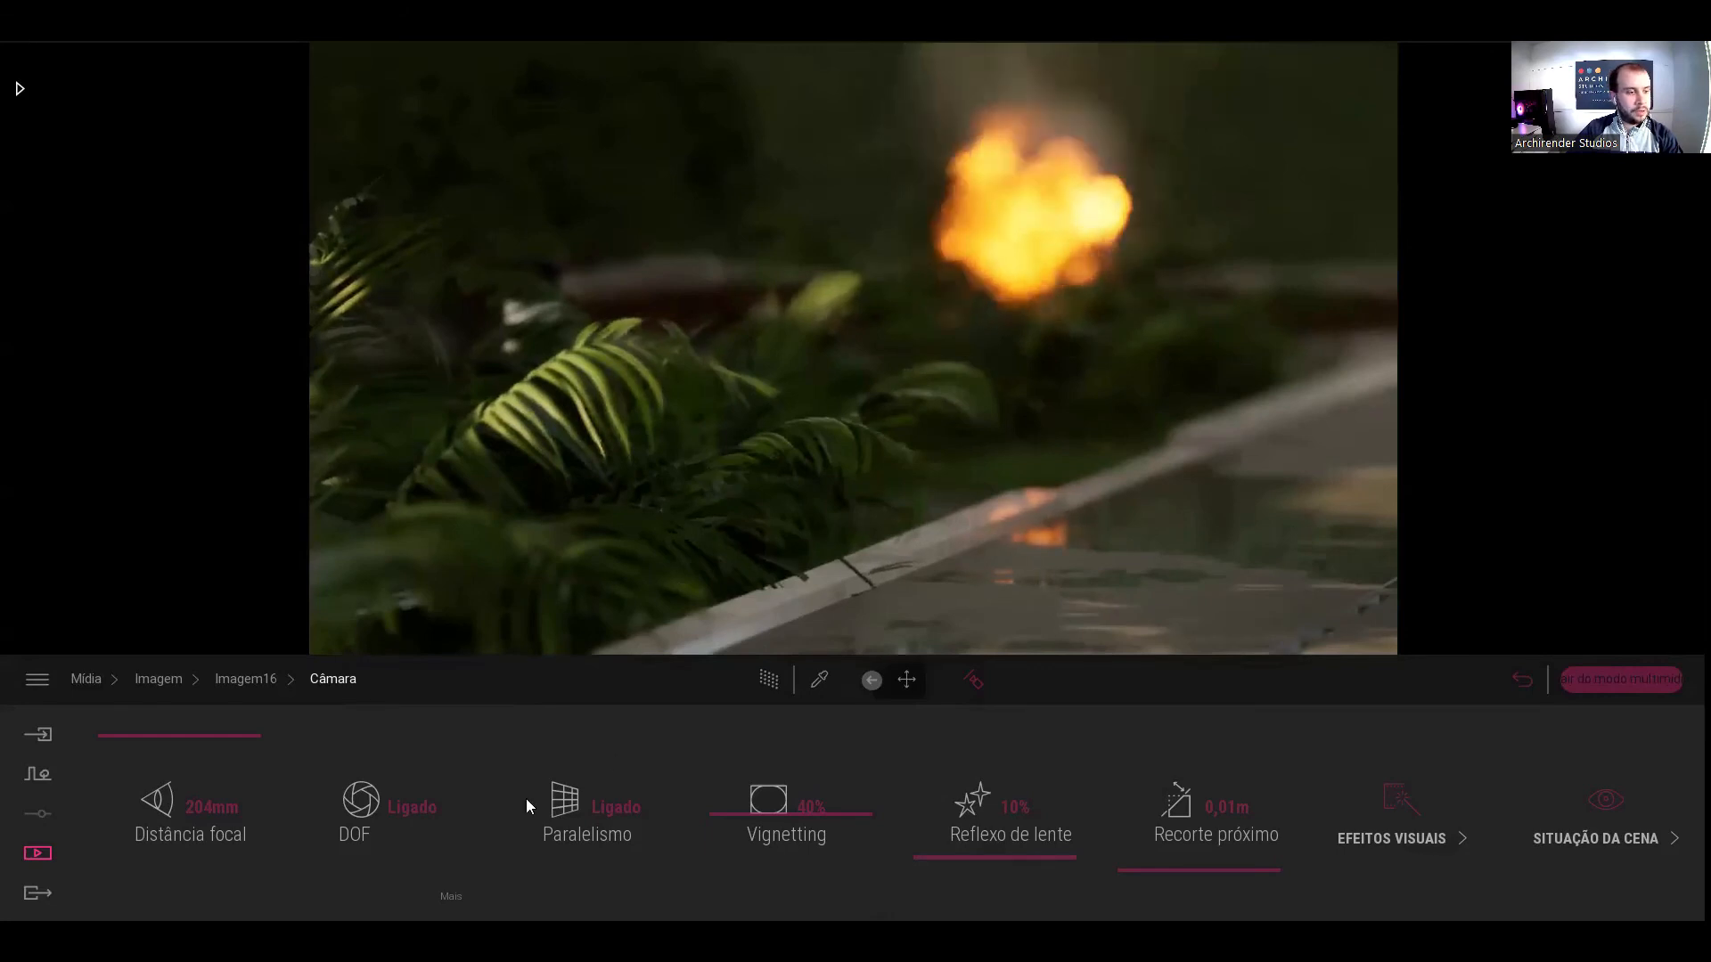
- Reopen the camera's DOF settings and set the bokeh shape to 7
{"action": "left_click", "coordinate": [361, 806]}
{"action": "mouse_move", "coordinate": [1192, 854]}
{"action": "left_mouse_down"}
{"action": "mouse_move", "coordinate": [1191, 883]}
{"action": "mouse_move", "coordinate": [1198, 839]}
{"action": "left_mouse_up"}
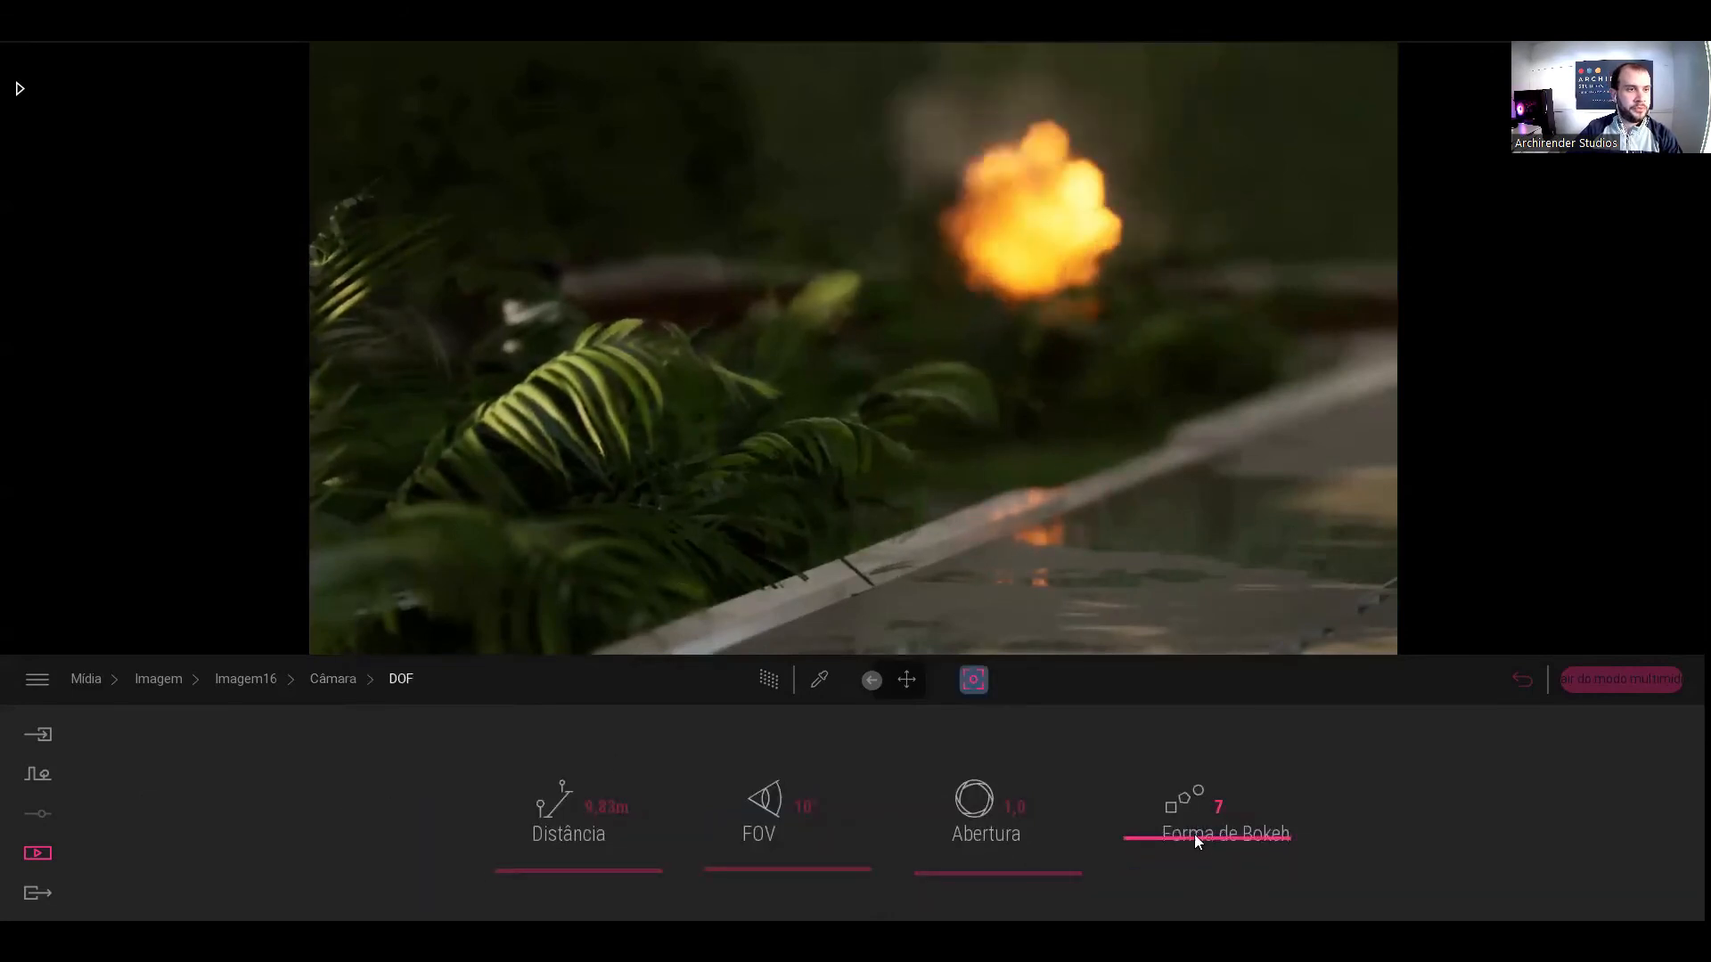